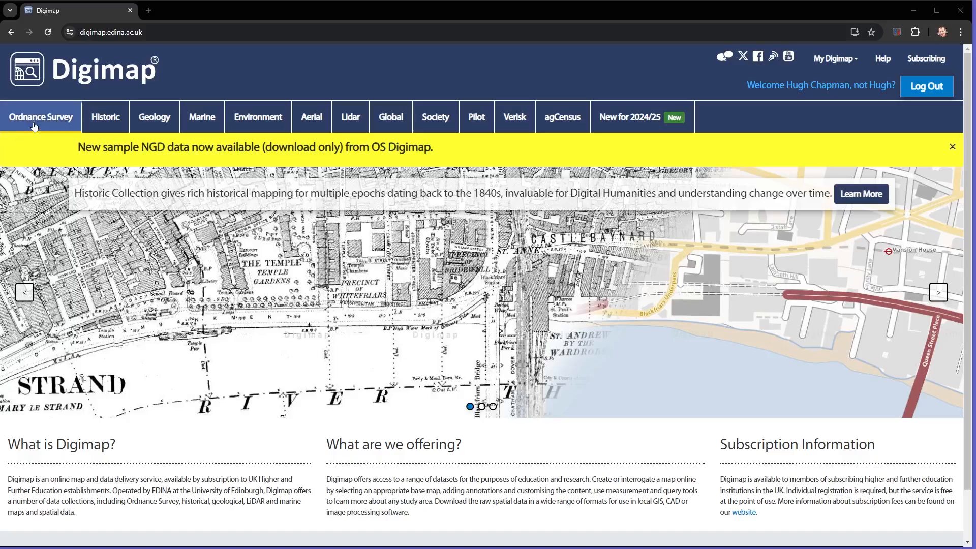
- Open OS Digimap from the Ordnance Survey collection and bring up its Download Data tools
click(34, 125)
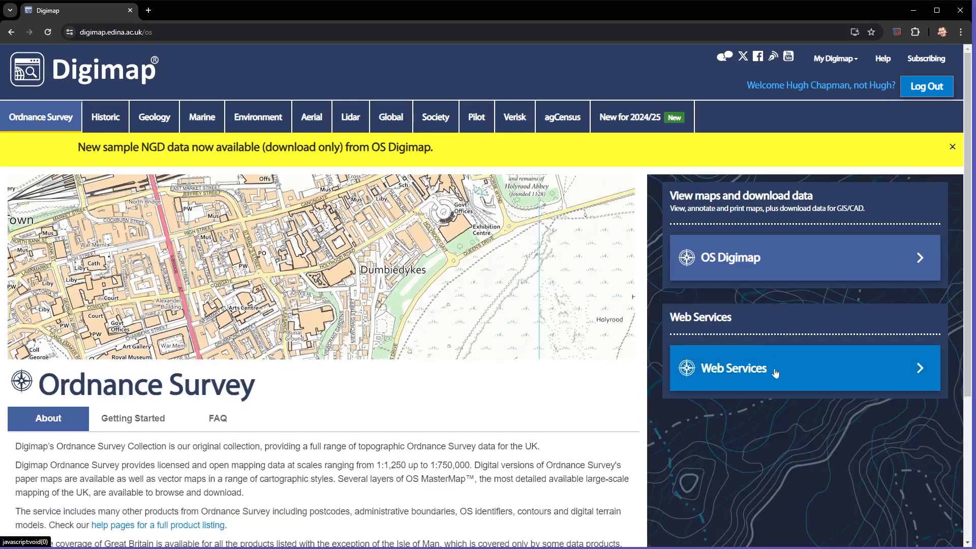
click(815, 272)
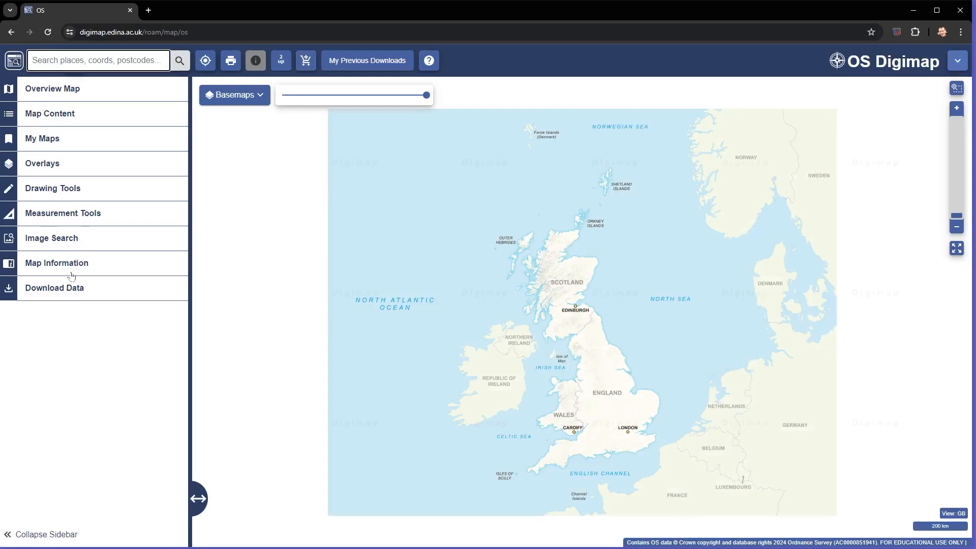
click(57, 288)
click(85, 290)
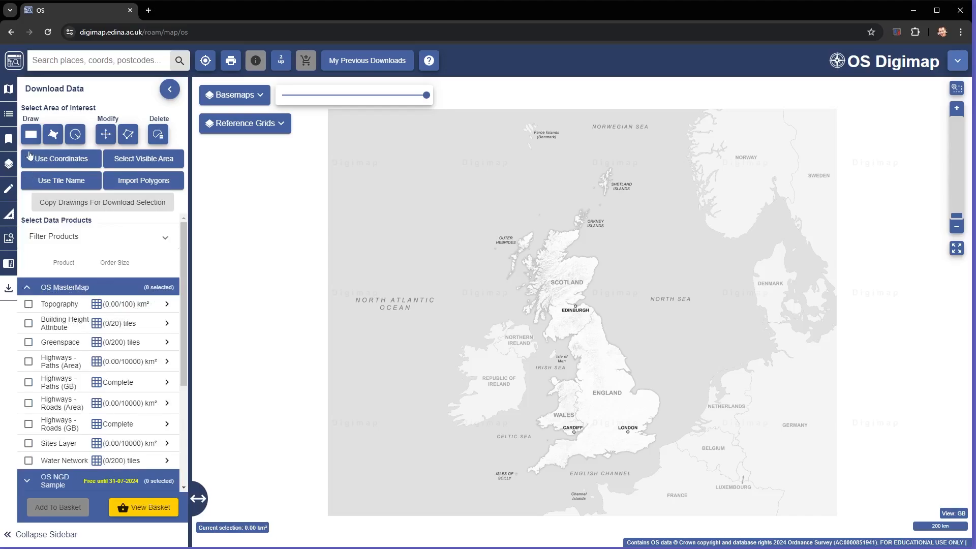
- Draw a rectangular area of interest of about 1 km² over Deptford and Fordham Park in south-east London
scroll(630, 437, up, 5)
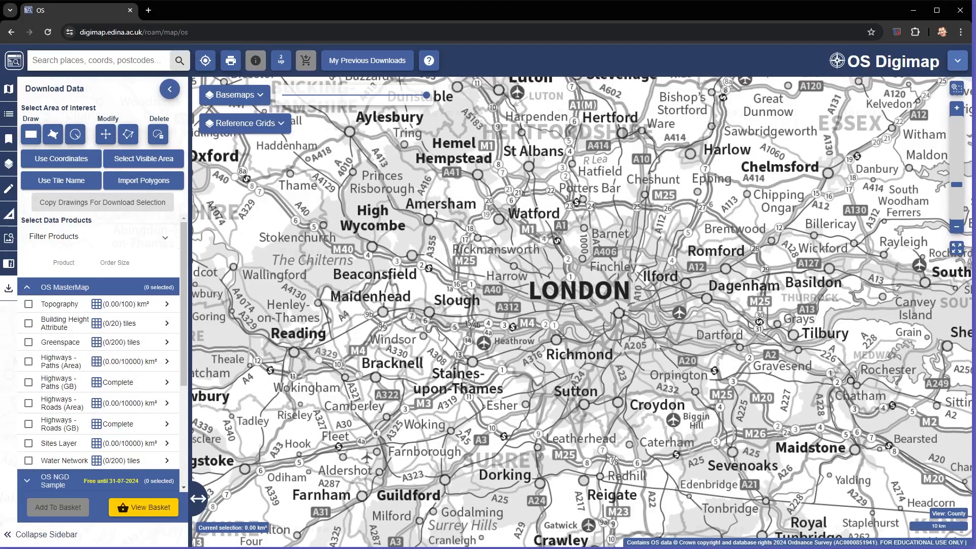
scroll(559, 345, up, 2)
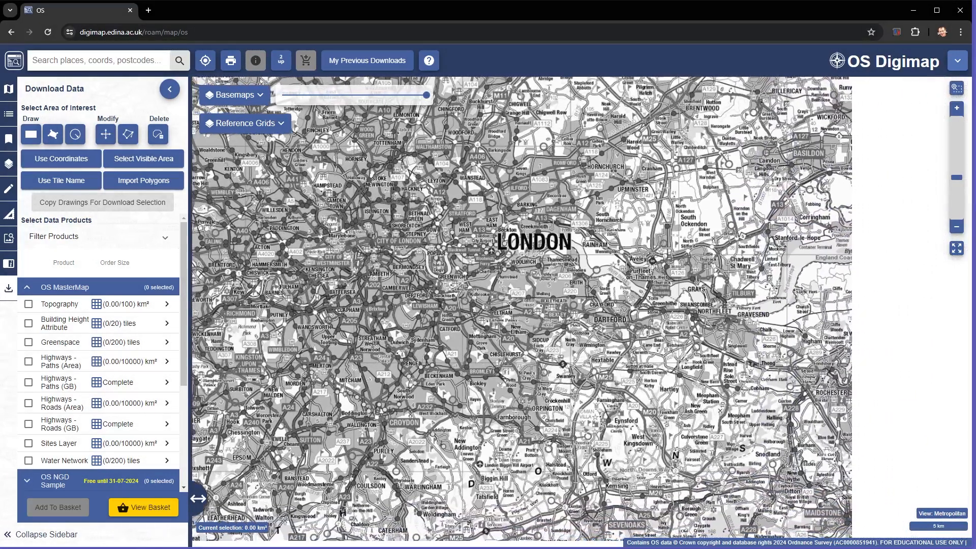
scroll(571, 369, up, 2)
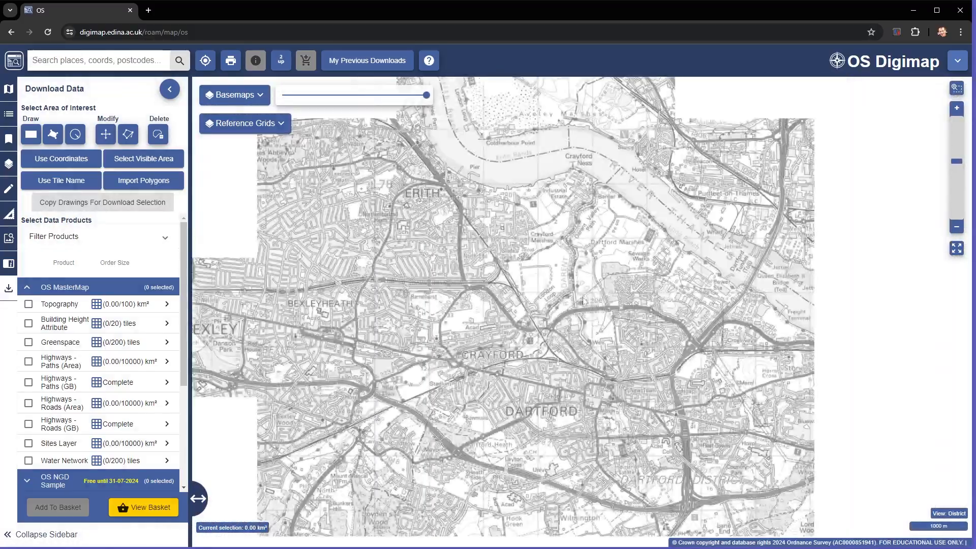
drag(414, 285, 711, 345)
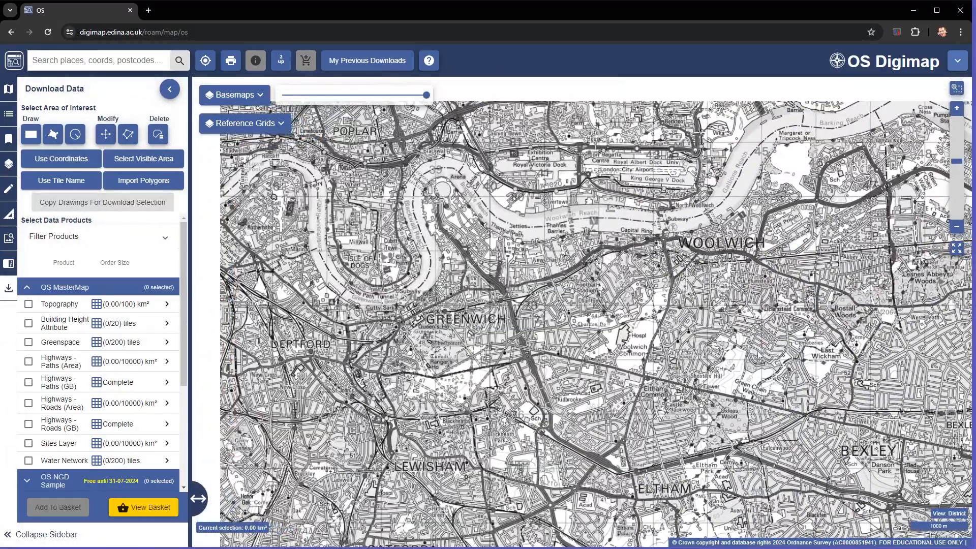
drag(524, 333, 711, 344)
scroll(584, 325, up, 2)
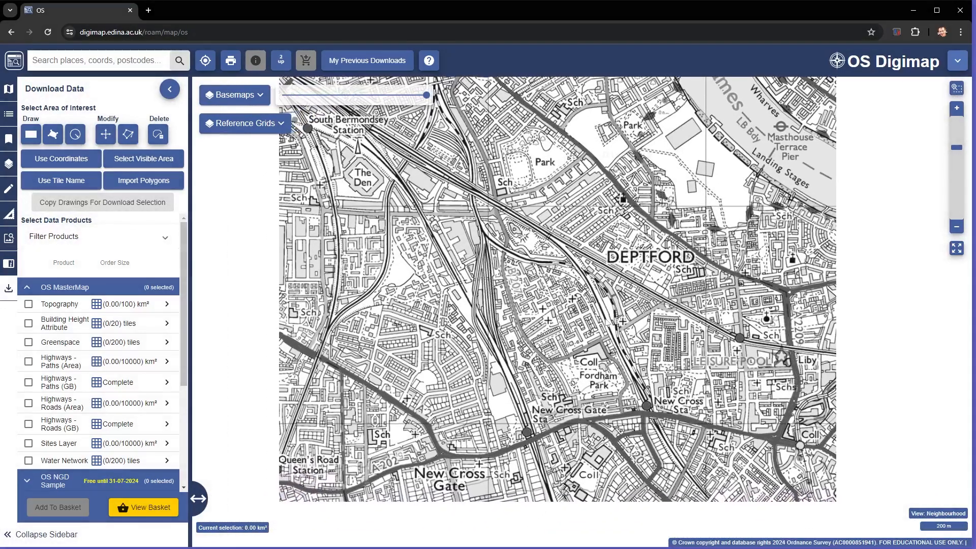
drag(613, 297, 584, 280)
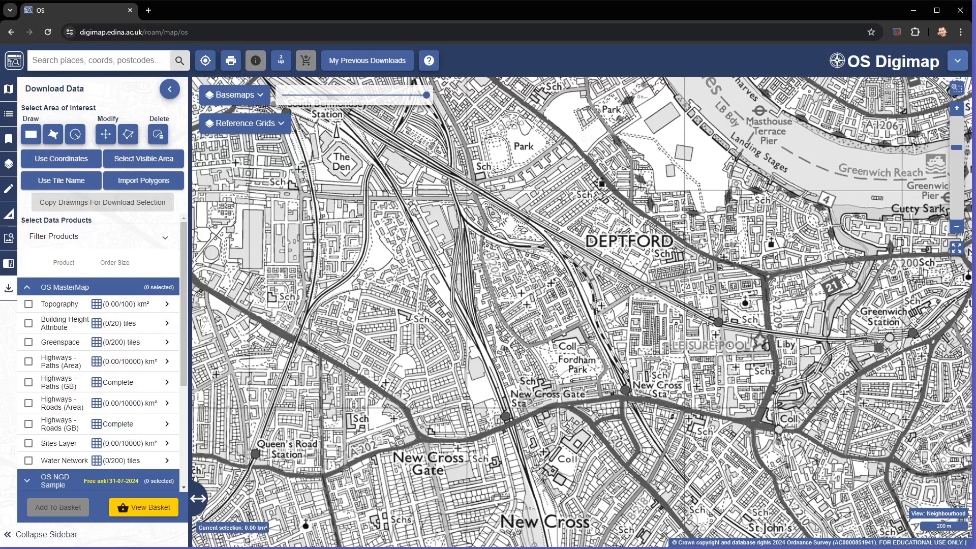
click(31, 136)
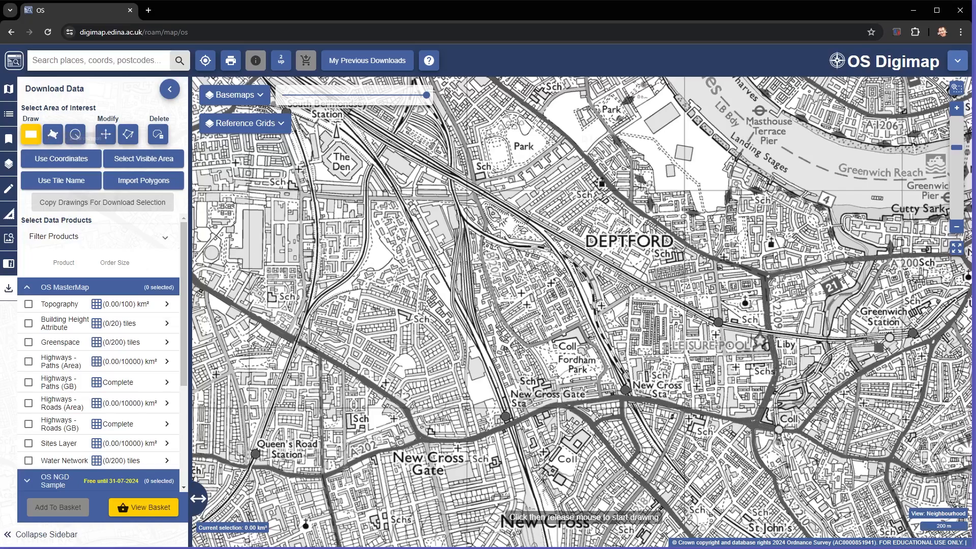
click(467, 193)
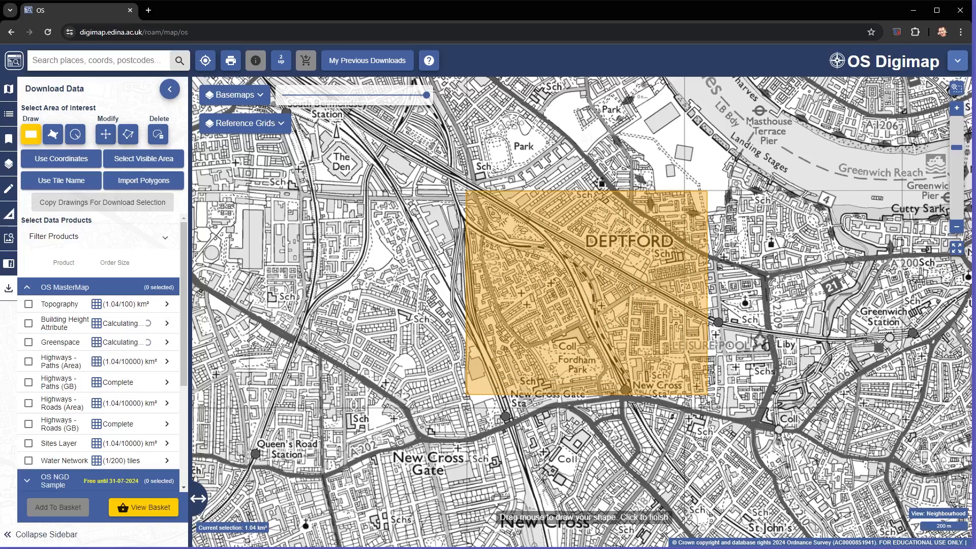
click(684, 409)
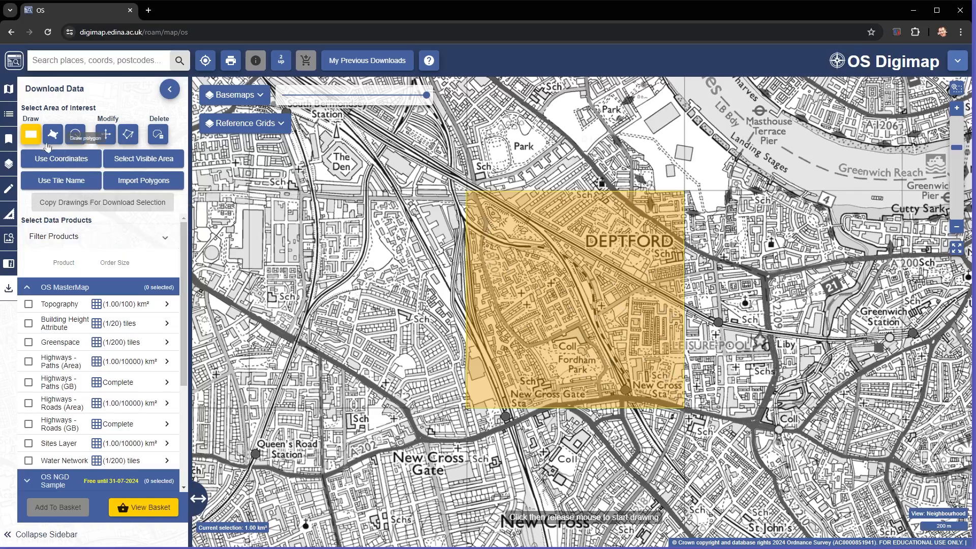
- Load the selected area's National Grid coordinates and set the upper-right corner to easting 537000, northing 178000
click(54, 158)
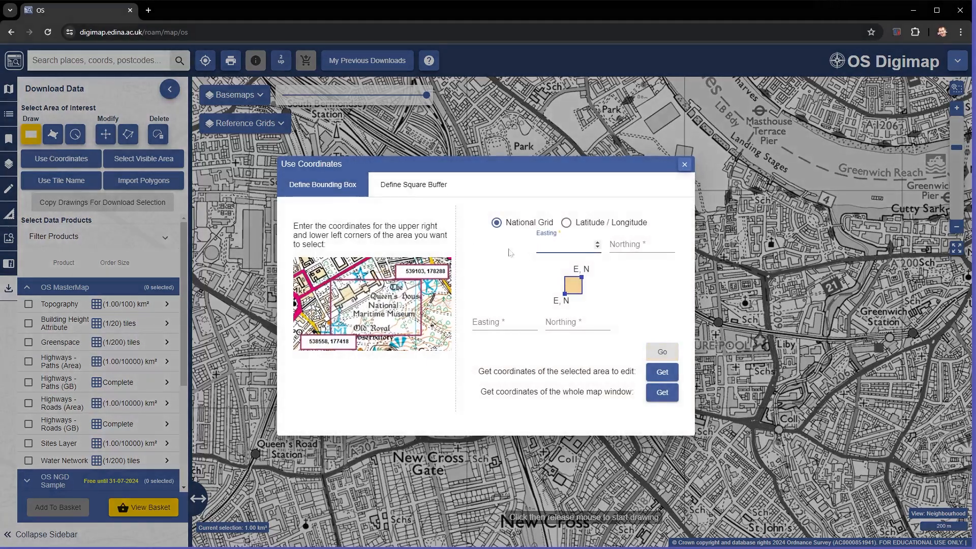
click(661, 372)
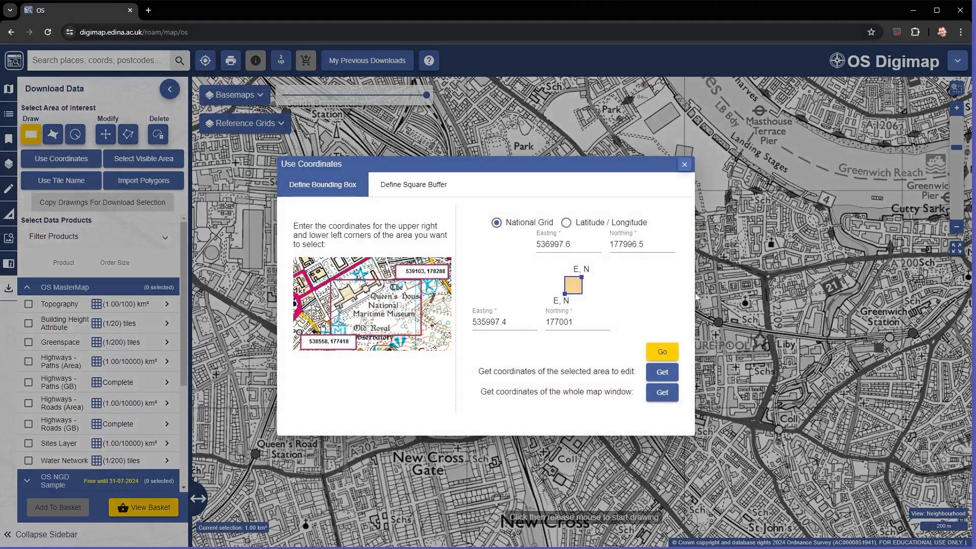
drag(282, 171, 635, 228)
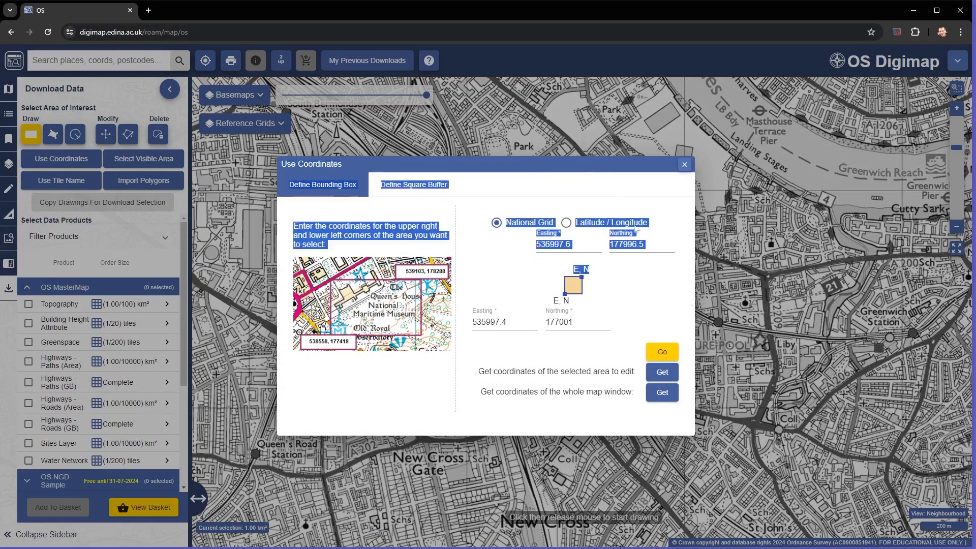
click(566, 162)
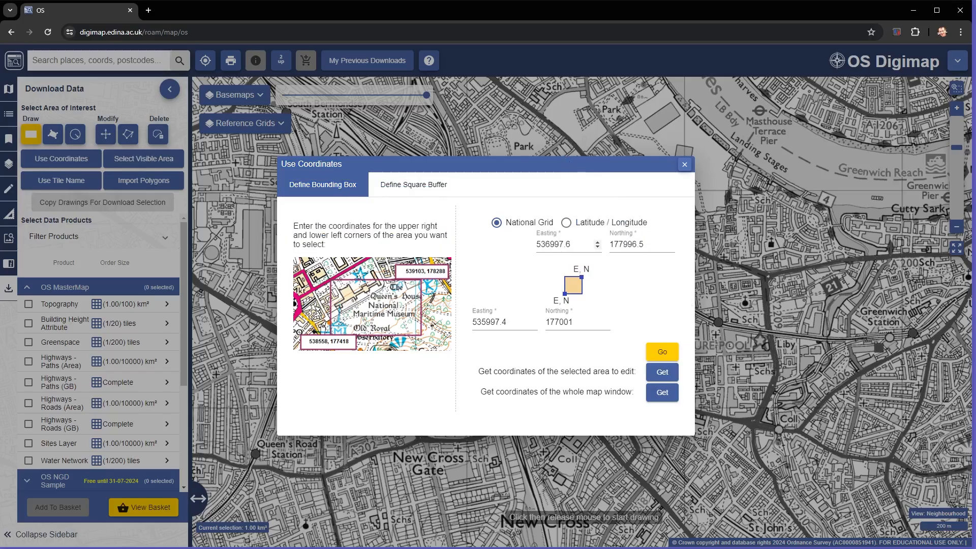
double_click(557, 244)
text(537000)
drag(618, 244, 643, 245)
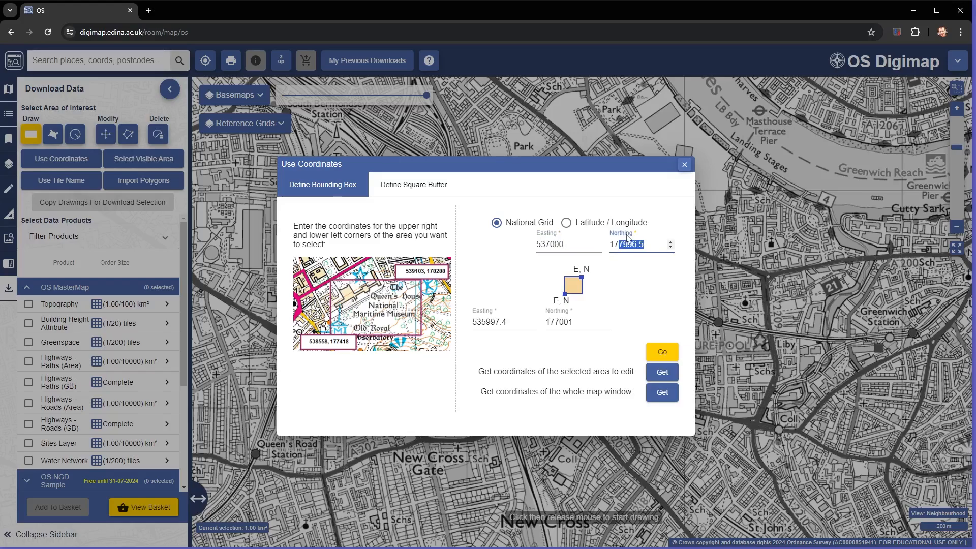
text(8000)
- Set the bounding box's lower-left corner to easting 536000, northing 177000 and apply the coordinates to the map selection
drag(481, 322, 506, 322)
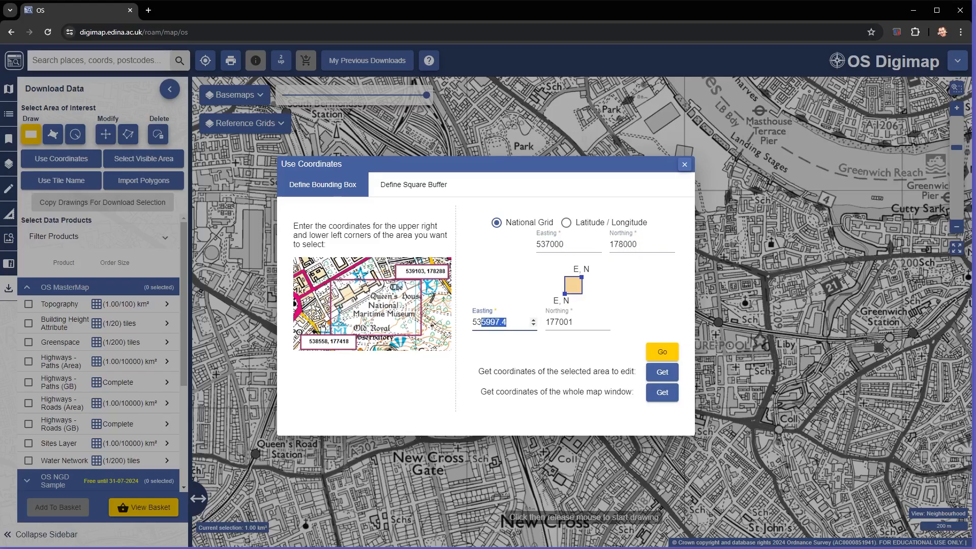
text(6000)
drag(576, 322, 568, 322)
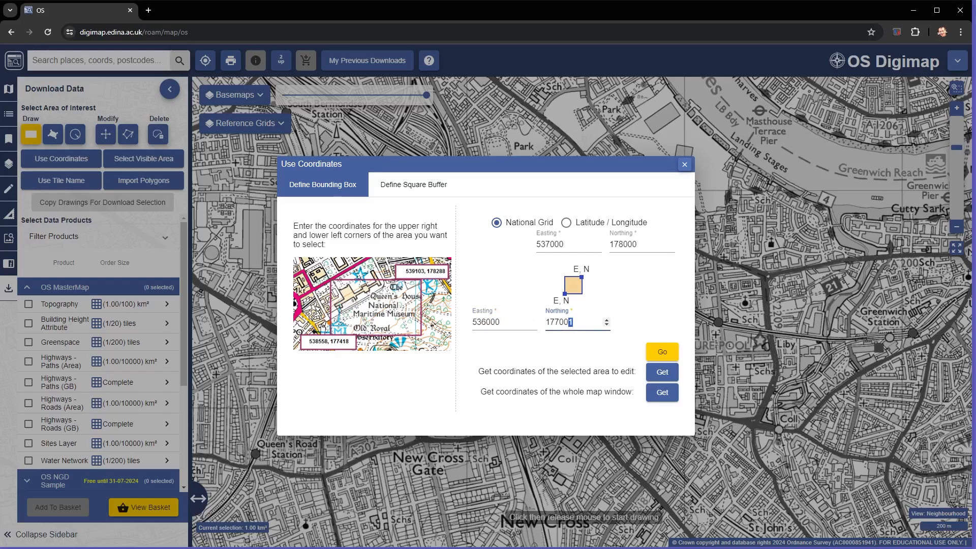
text(0)
click(664, 350)
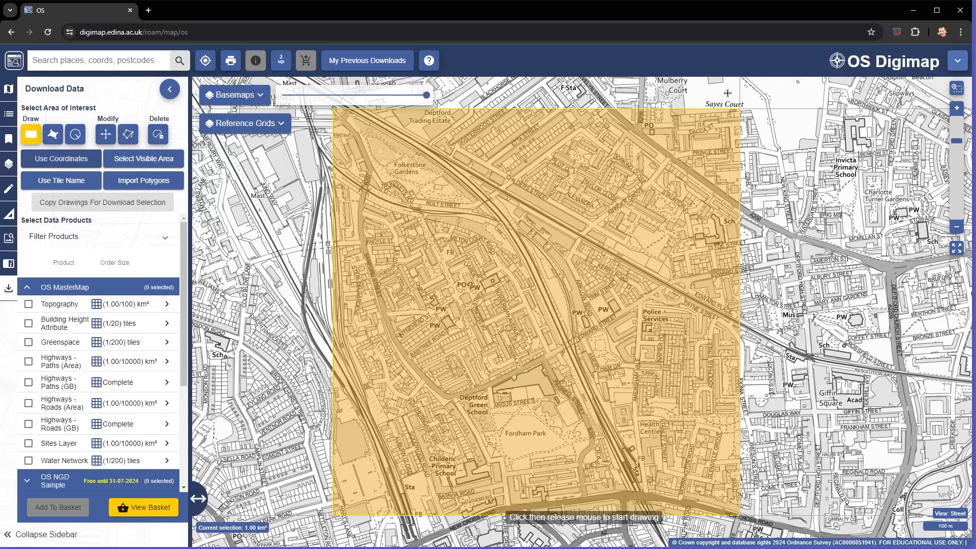
- Add the OS MasterMap Topography product to the basket with DWG format and the Standard theme
click(28, 305)
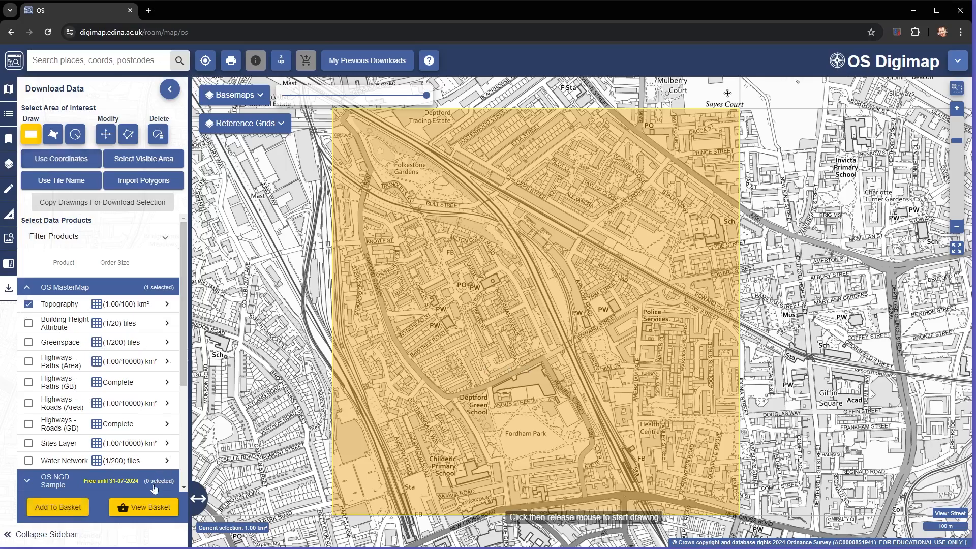
click(57, 507)
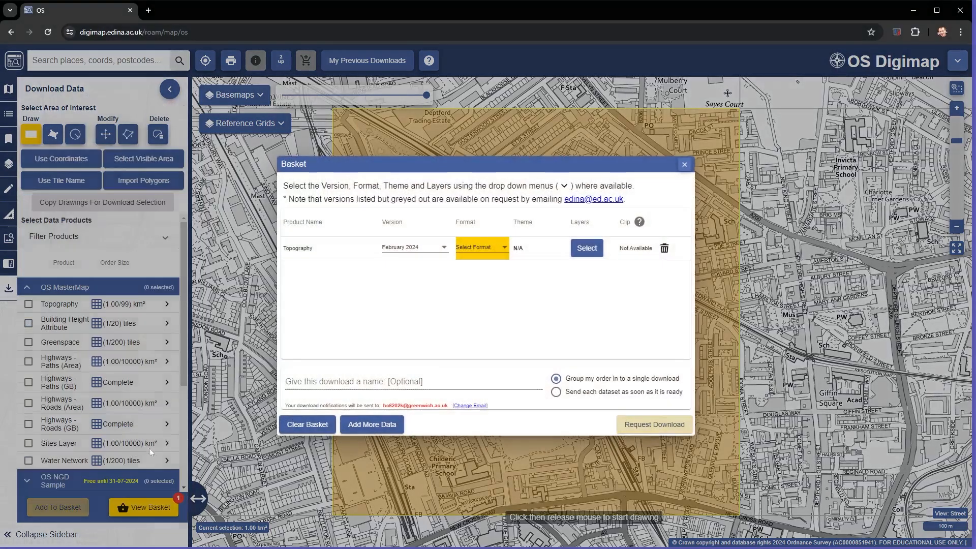
click(484, 249)
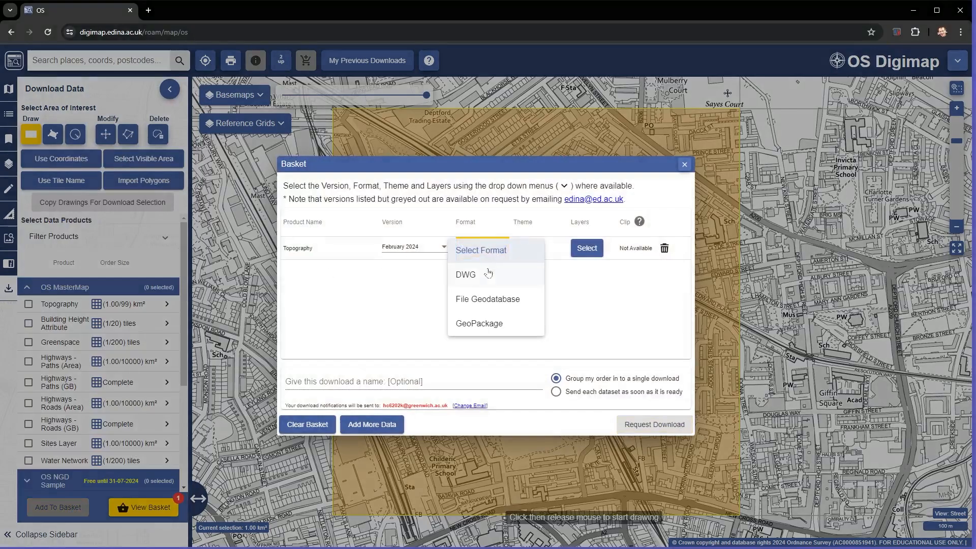
click(489, 272)
click(552, 254)
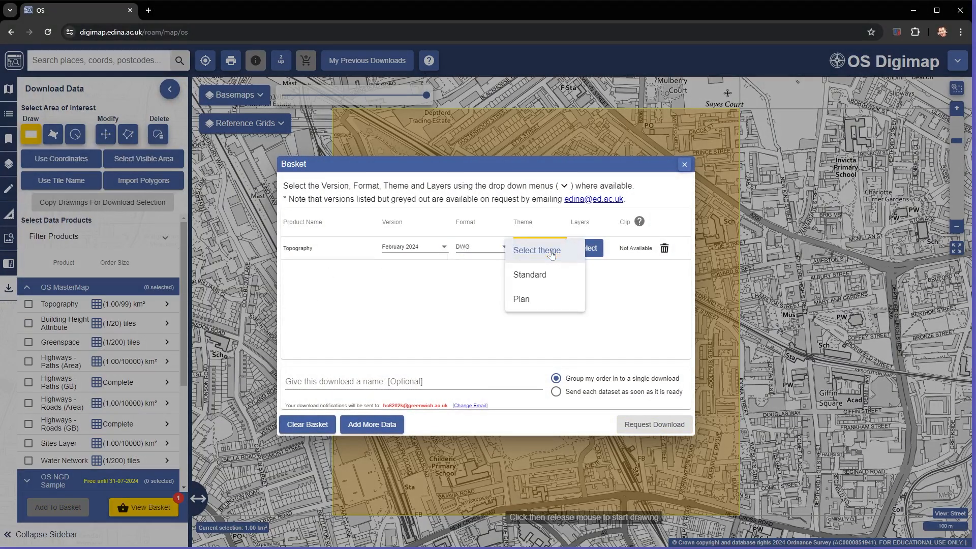
click(531, 275)
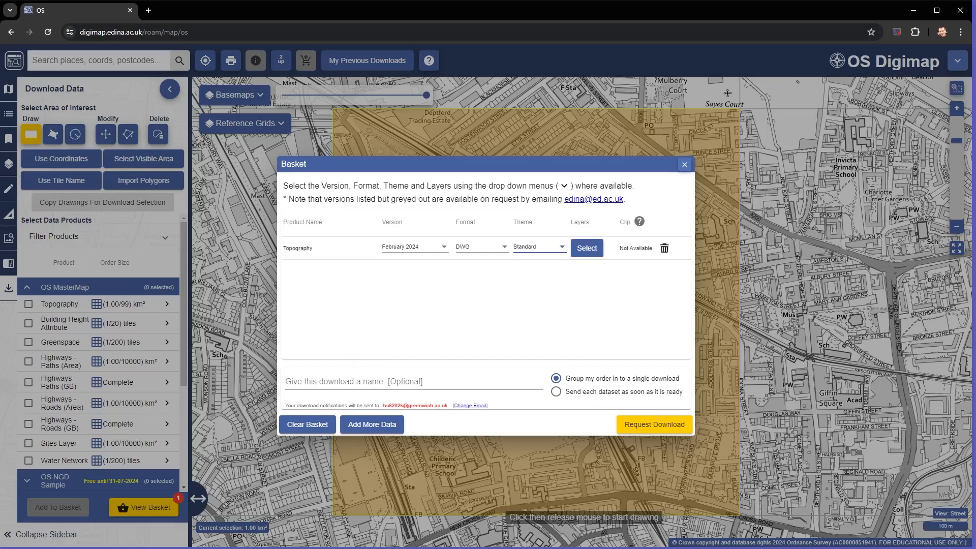
- Name the download "OLD KENT ROAD MASTERMAP TOPO" and submit the download request
click(379, 382)
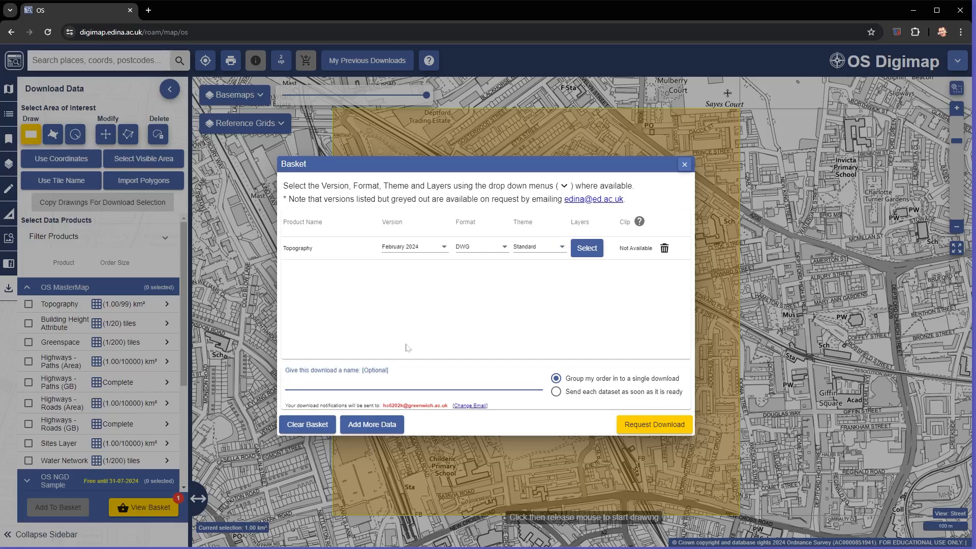
text(OLD KENT ROAD MASTER)
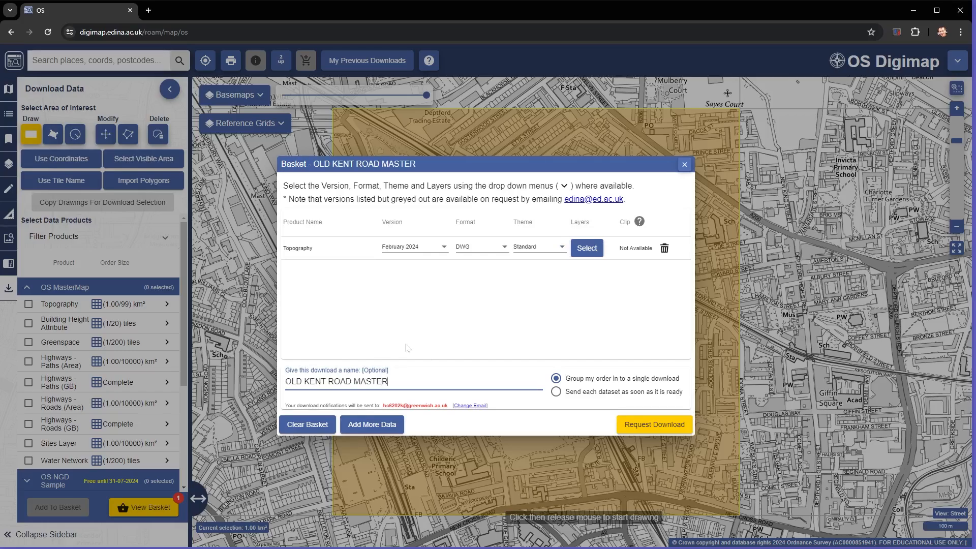
text(MAP TOPO)
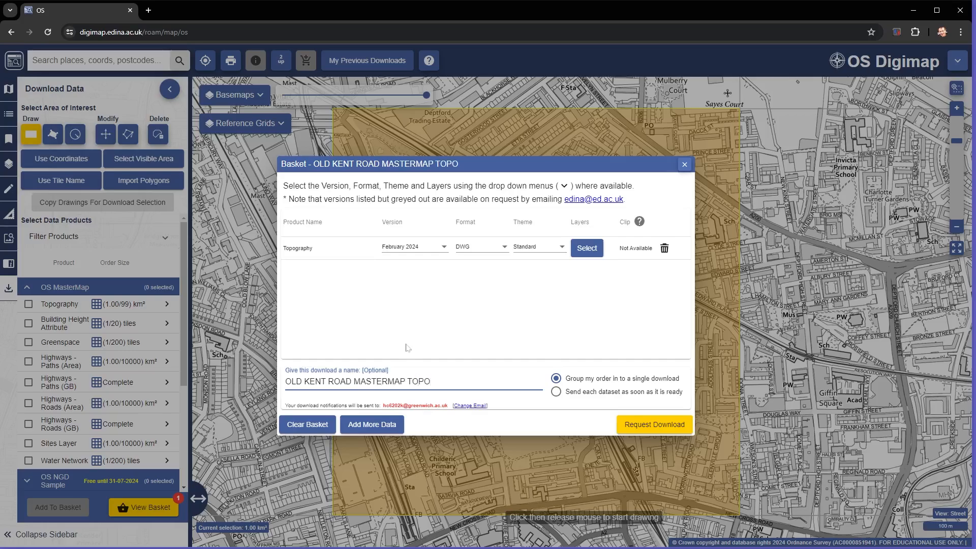
click(659, 425)
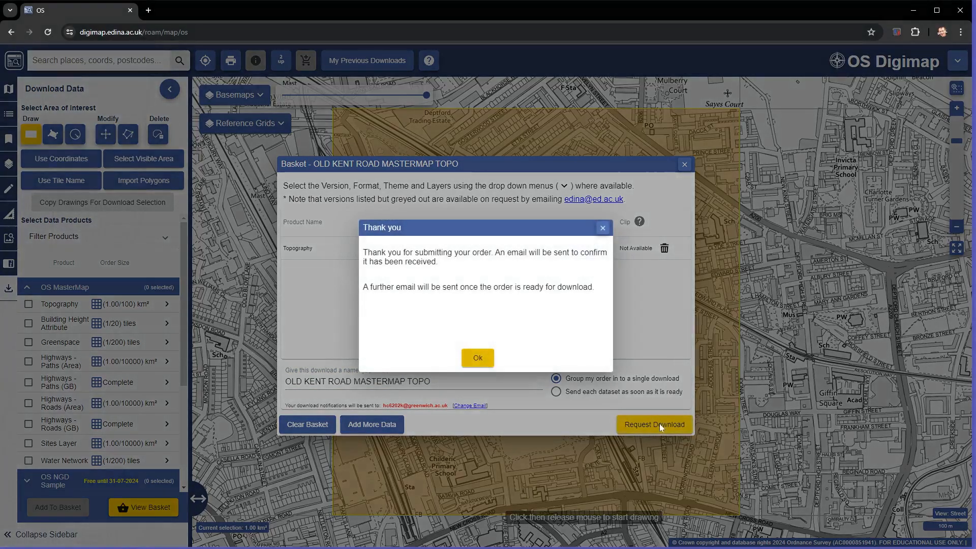
click(487, 359)
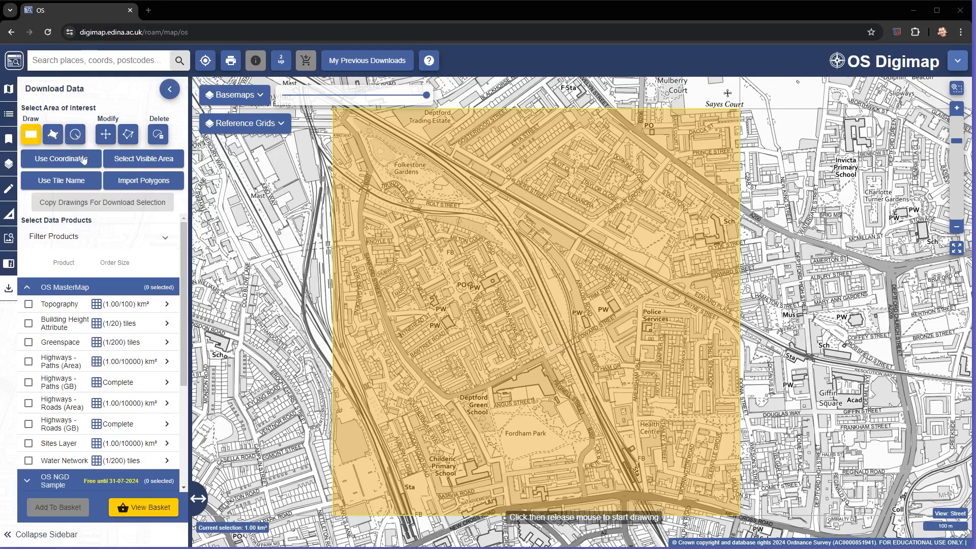
- Load the selected area's bounding box coordinates, capture their dialog with Snipping Tool, move the capture aside and close the dialog
click(57, 160)
click(660, 372)
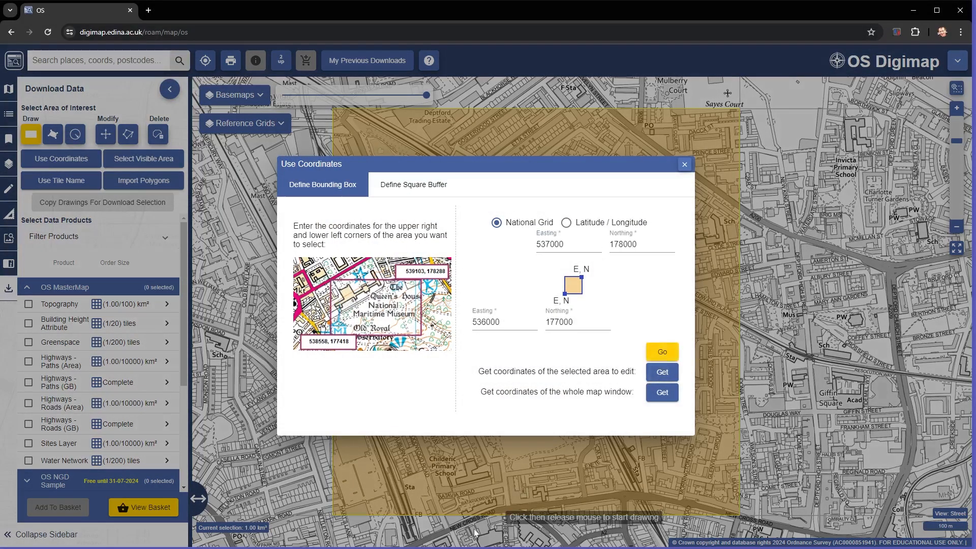
click(303, 547)
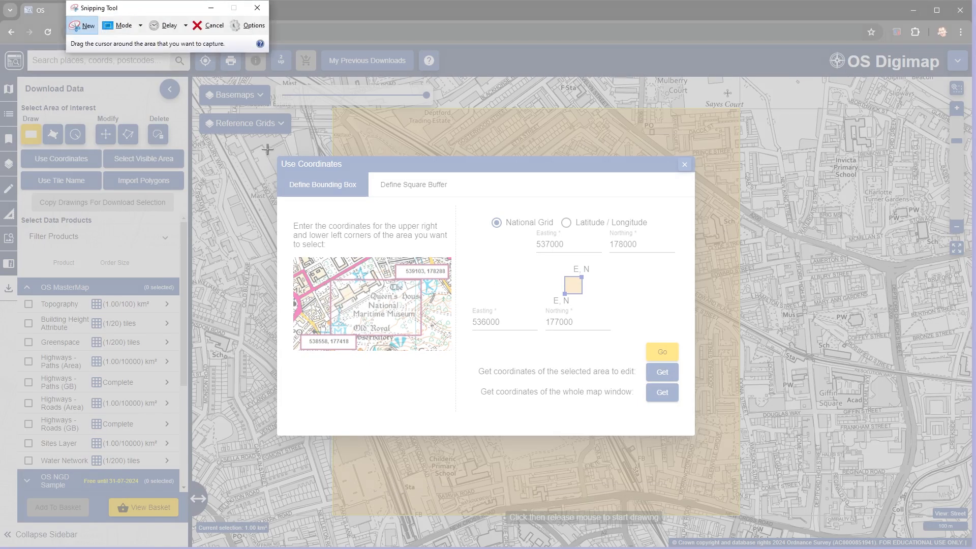
drag(268, 149, 712, 442)
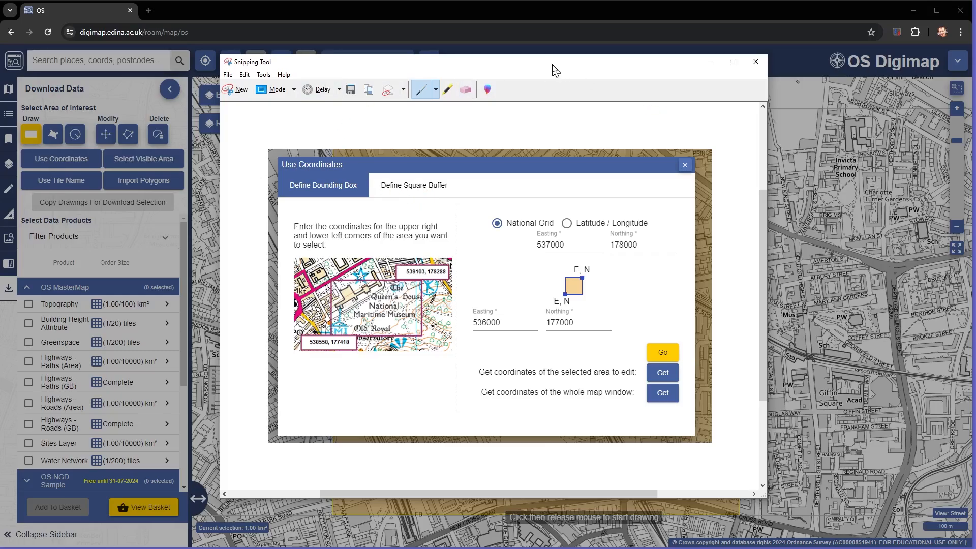
drag(556, 71, 975, 119)
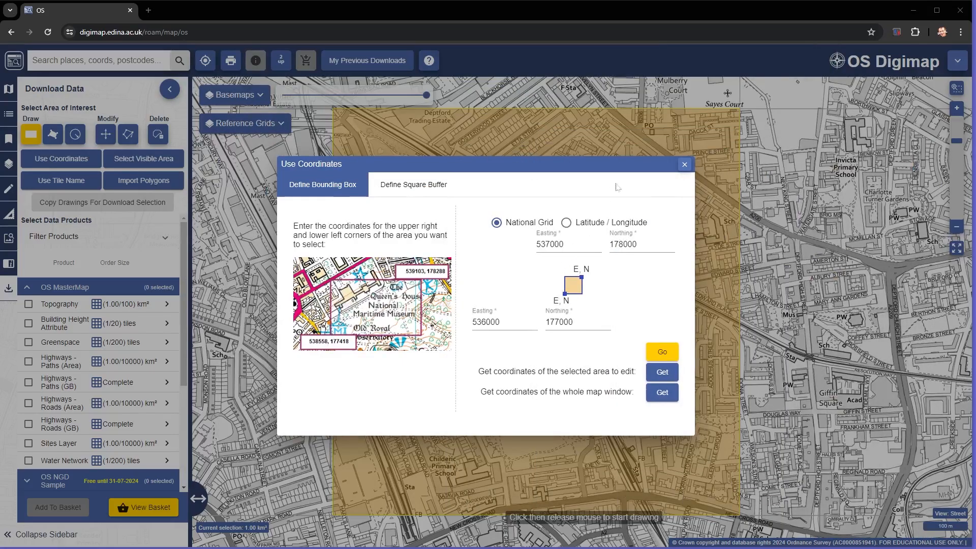
click(684, 164)
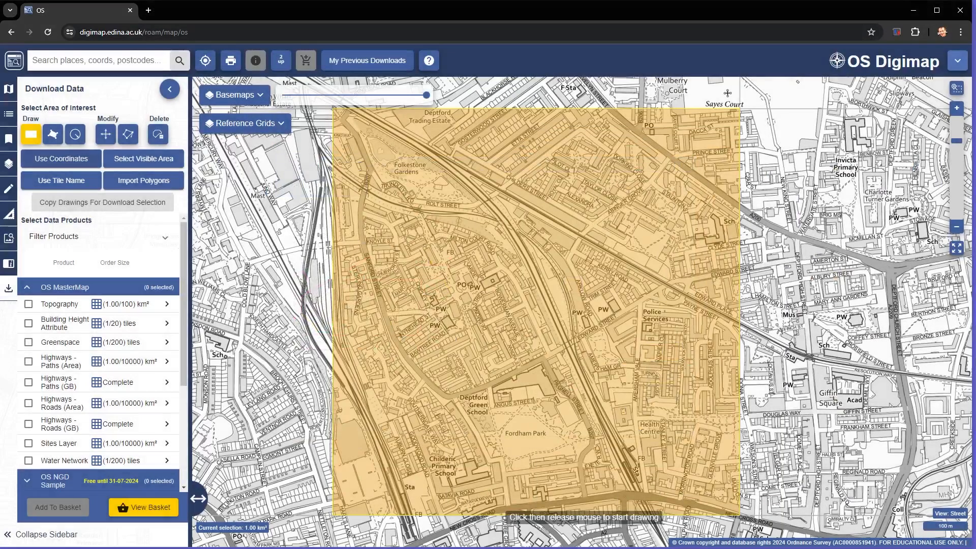
- Switch from OS Digimap to the Aerial collection, launch Aerial Digimap and expand the Aerial Imagery (Latest) products
click(17, 63)
click(529, 97)
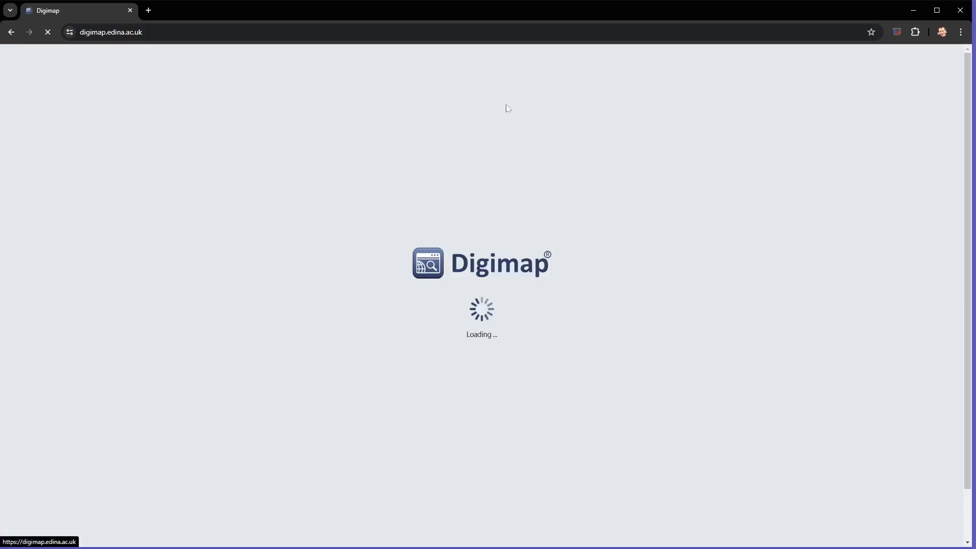
click(306, 116)
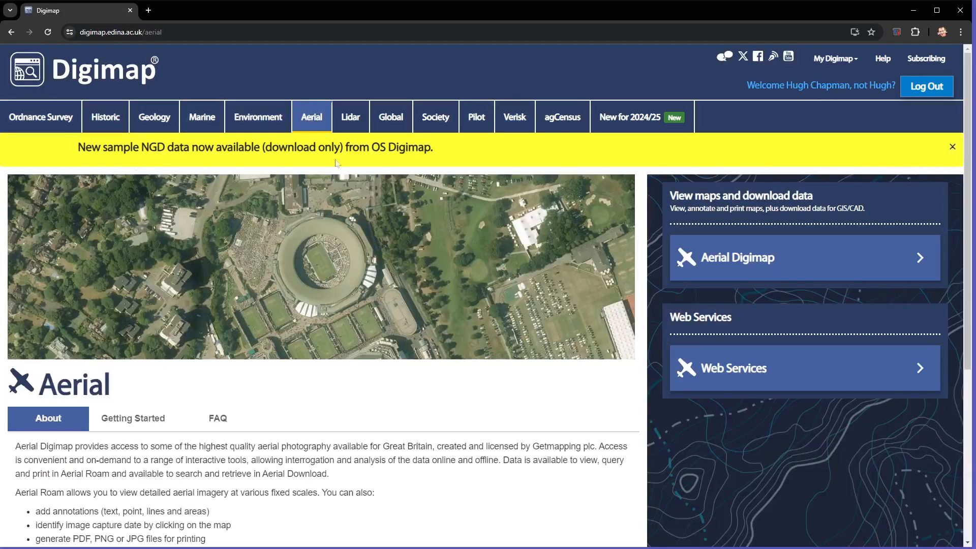
click(801, 270)
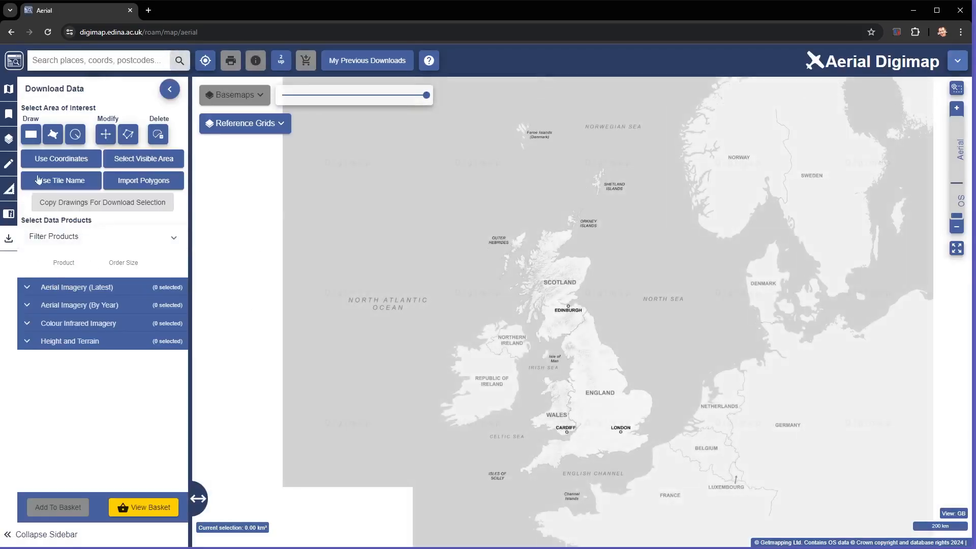
click(28, 286)
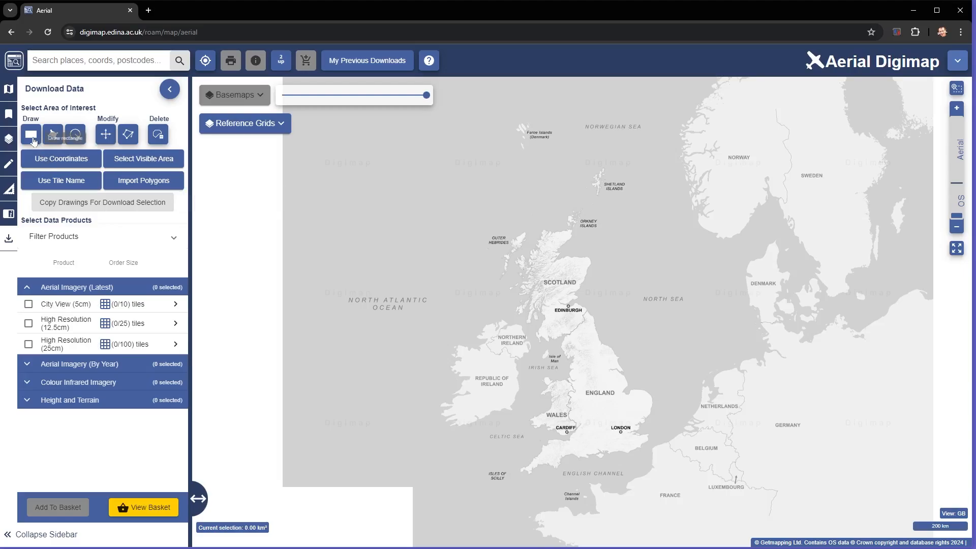
- Define a National Grid bounding box by coordinates, with its upper-right corner at easting 537000, northing 178000
click(45, 156)
click(564, 246)
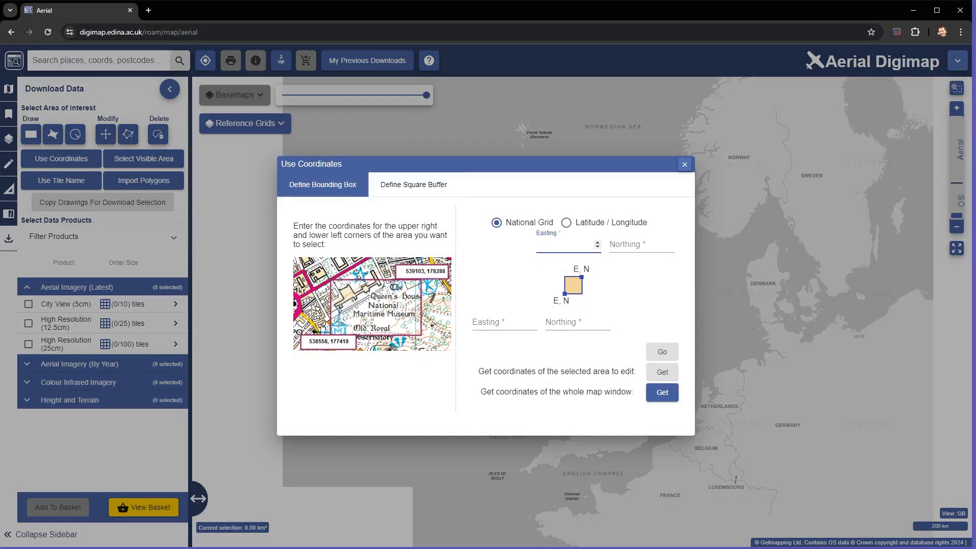
text(537000)
click(661, 245)
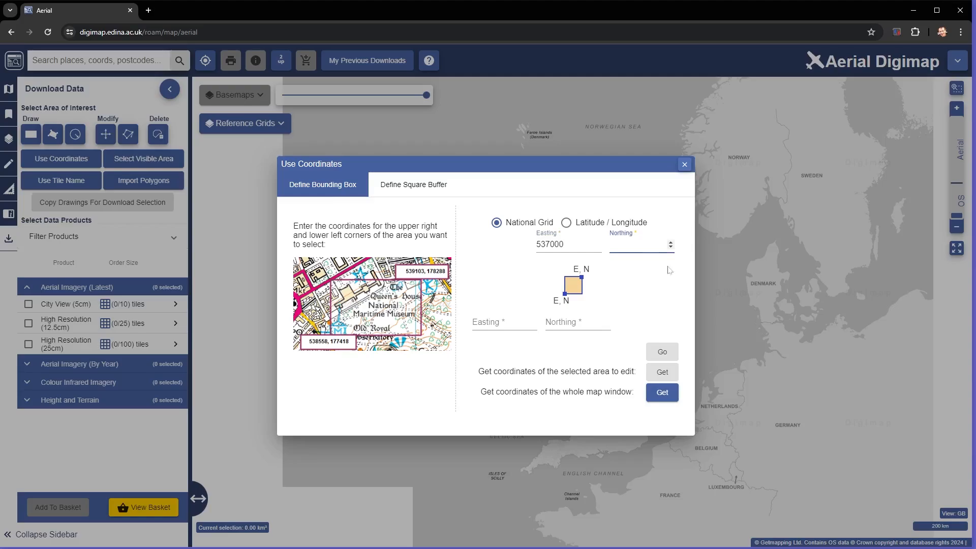
text(178000)
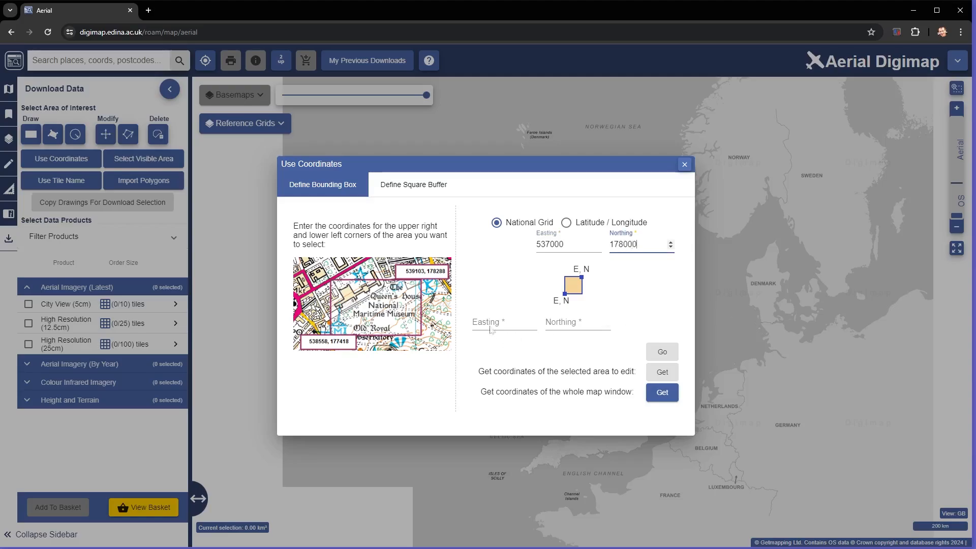
- Set the bounding box's lower-left corner to easting 536000, northing 177000 and apply it to the aerial map
click(491, 328)
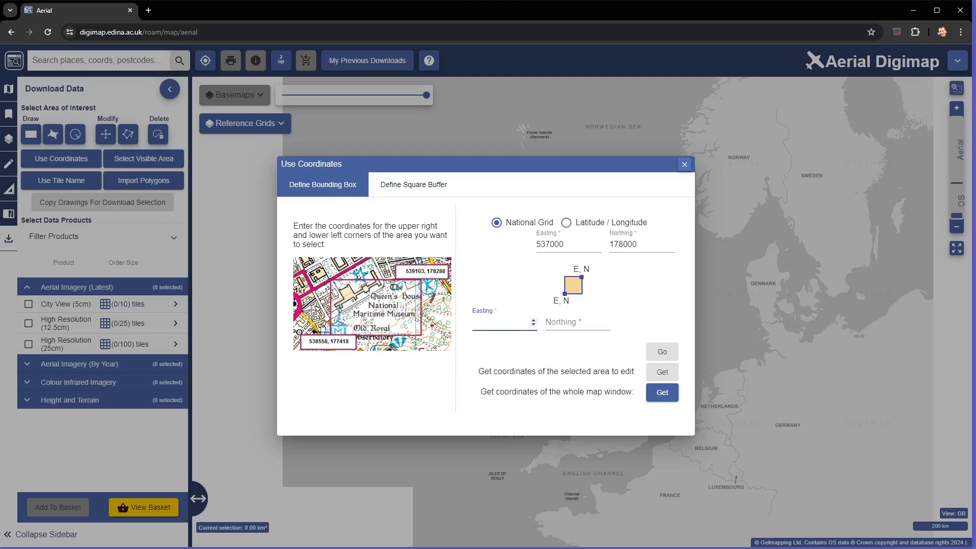
text(536000)
click(565, 323)
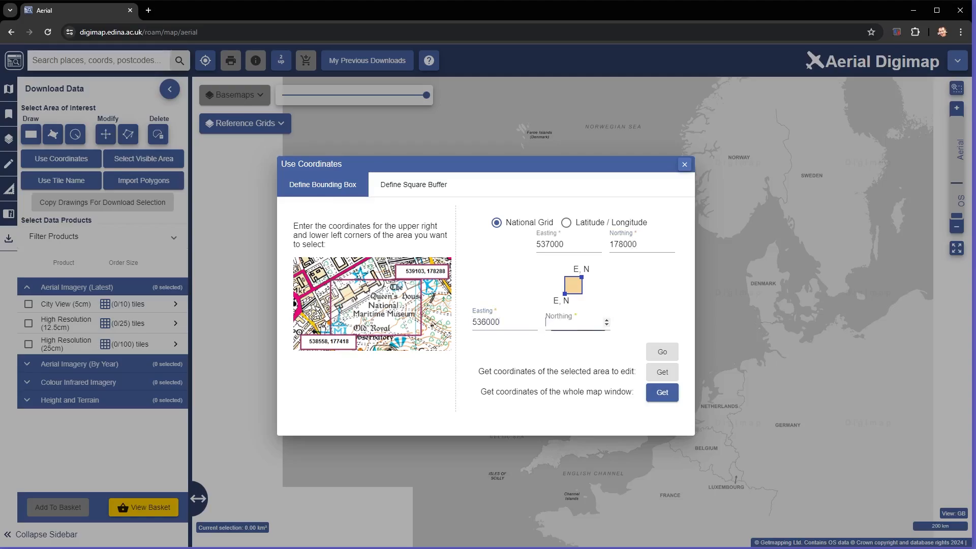
text(177000)
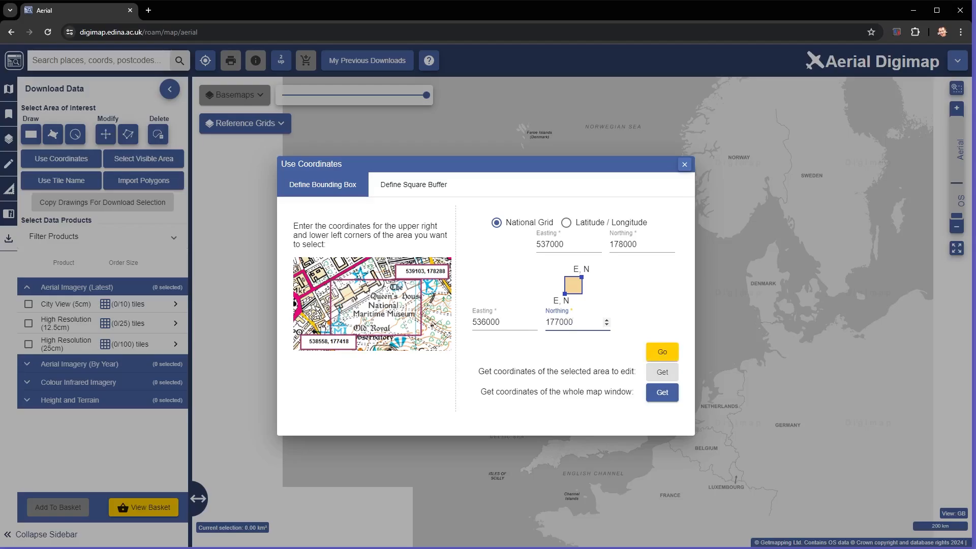
key(Return)
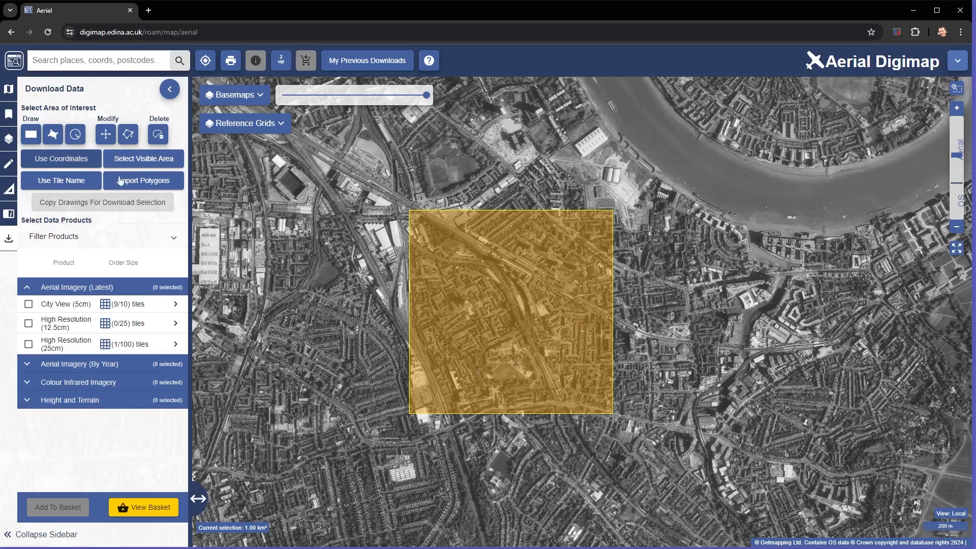
- Add the latest City View (5cm) and High Resolution (25cm) aerial imagery to the basket
click(28, 304)
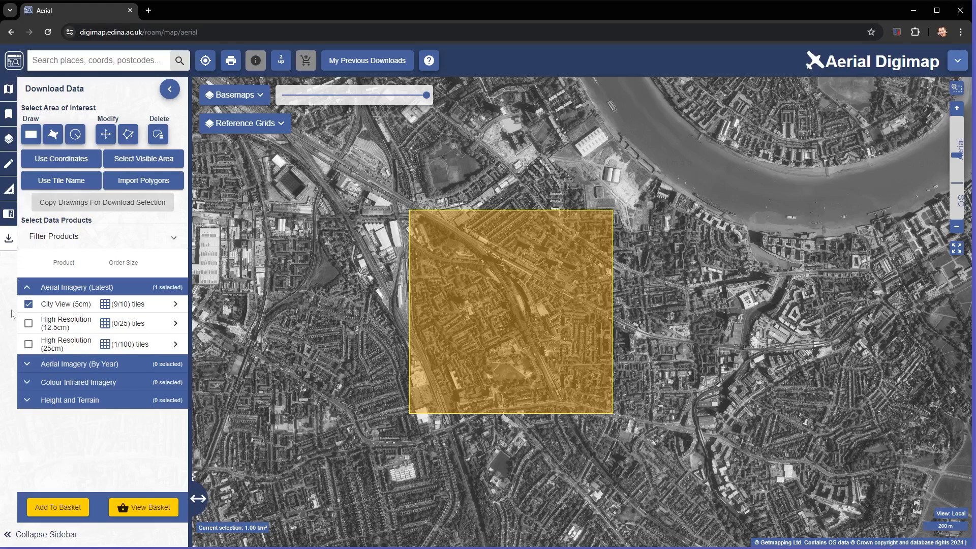
click(29, 345)
click(71, 515)
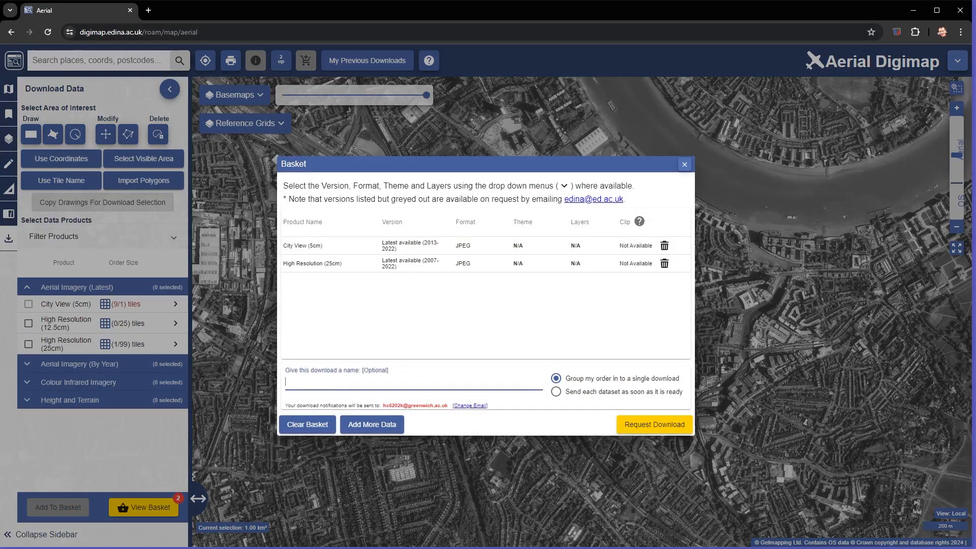
- Name the aerial download "OLD KENT ROAD AERIAL", submit the download request and dismiss the confirmation
text(OLD KENT ROAD AERIALS)
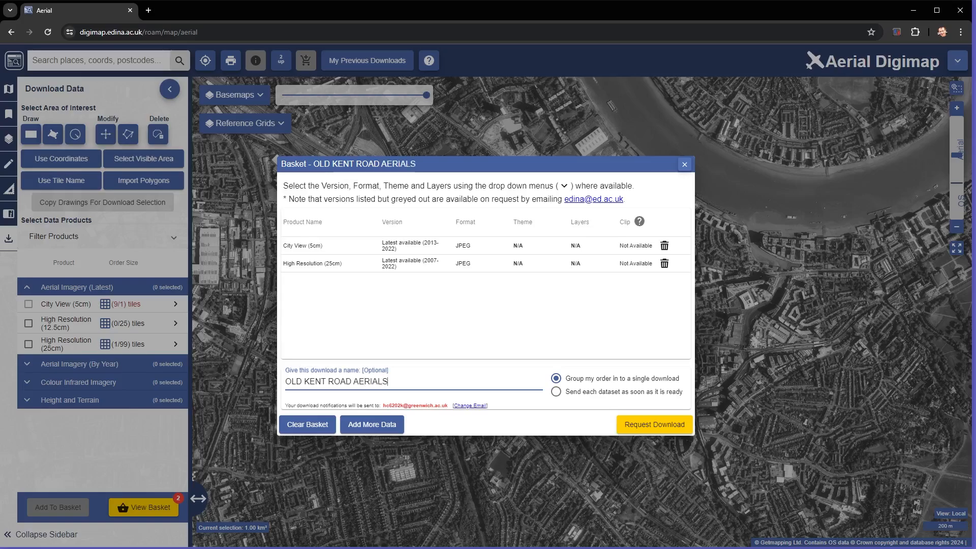
key(BackSpace)
click(629, 425)
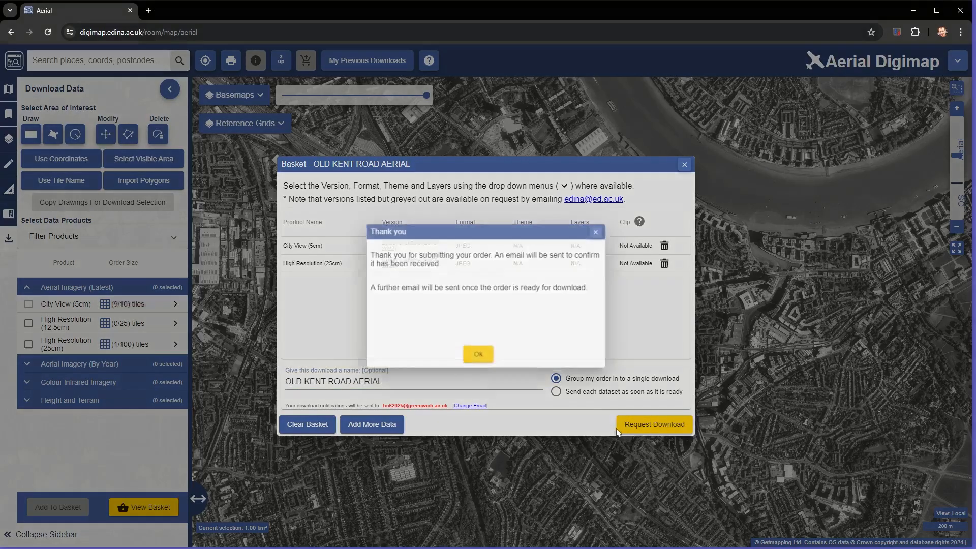
click(478, 358)
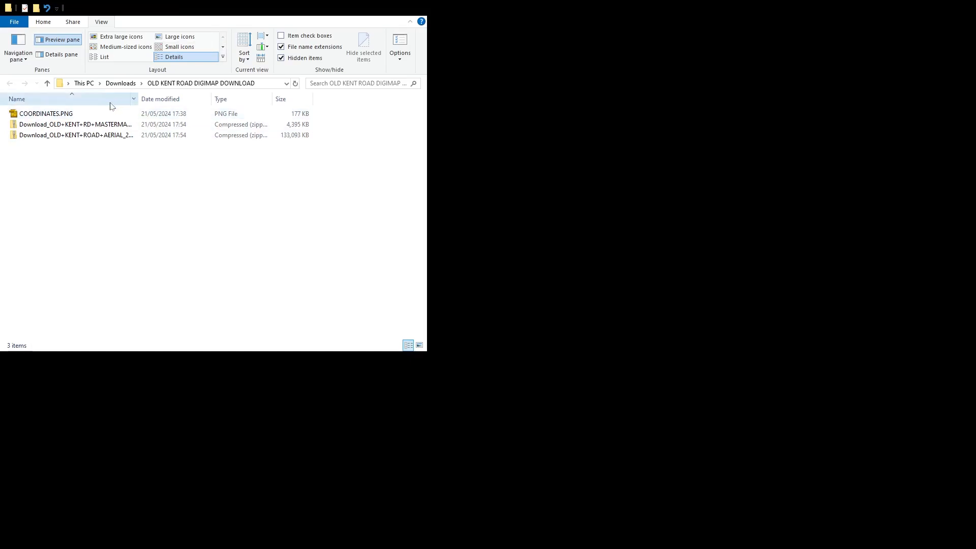
- In File Explorer, copy the mastermap-topo DWG drawing out of the MasterMap zip into the OLD KENT ROAD DIGIMAP DOWNLOAD folder
double_click(66, 130)
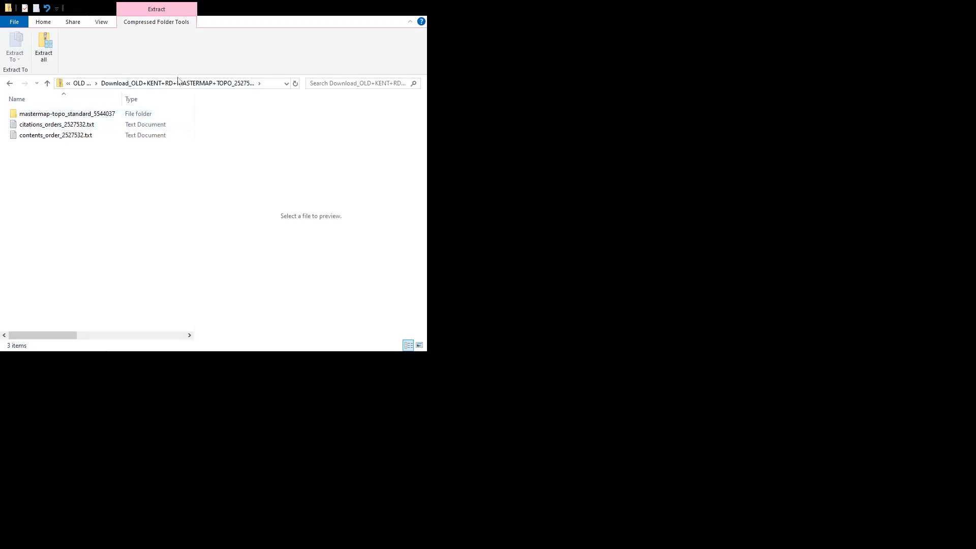
click(82, 83)
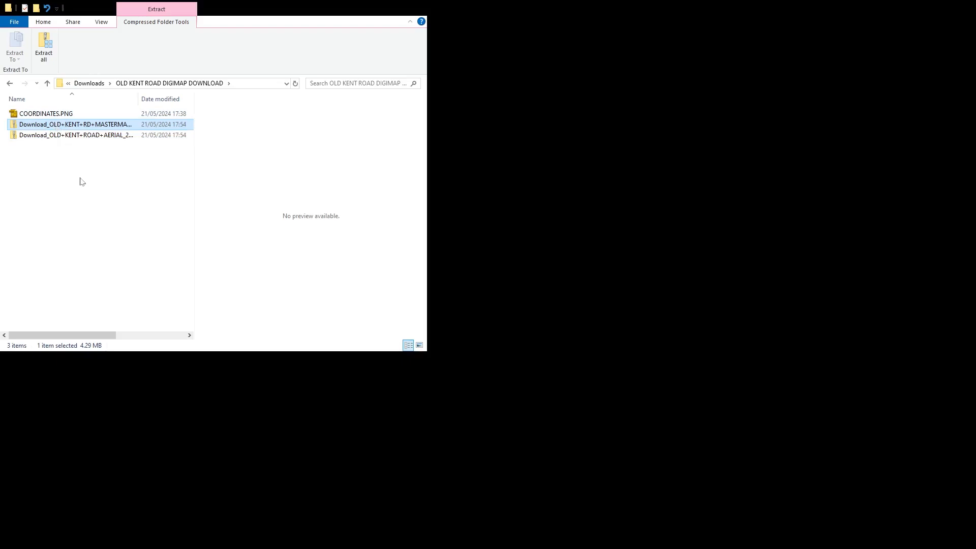
double_click(69, 126)
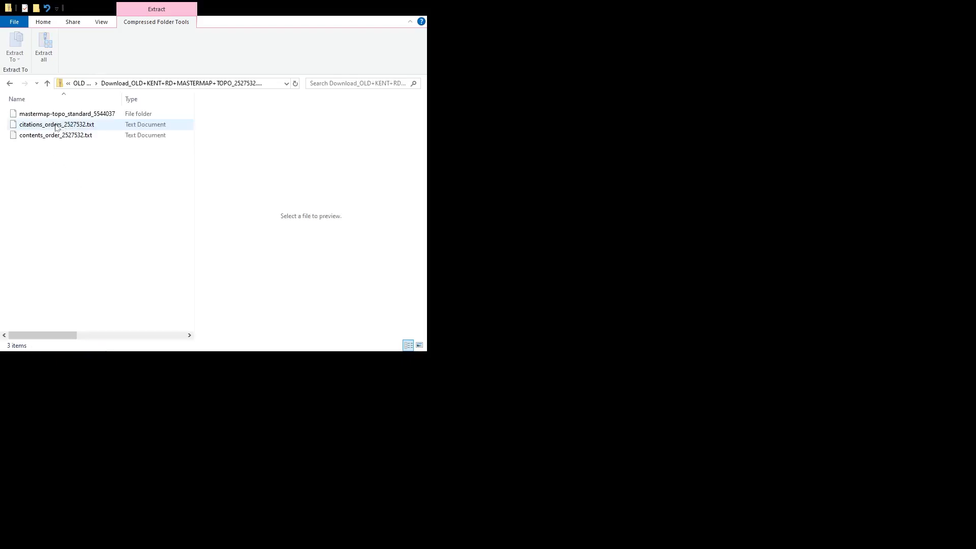
double_click(59, 115)
click(72, 126)
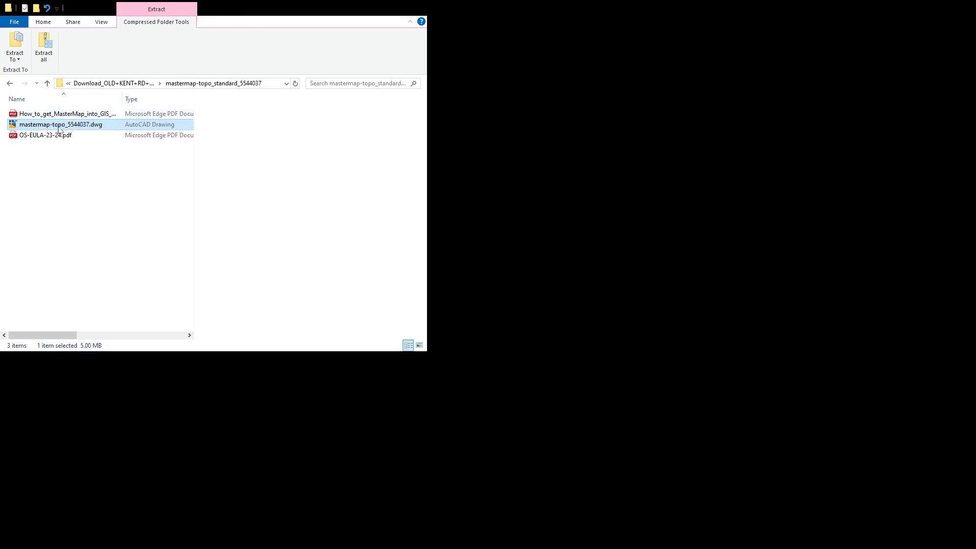
drag(1, 106, 0, 114)
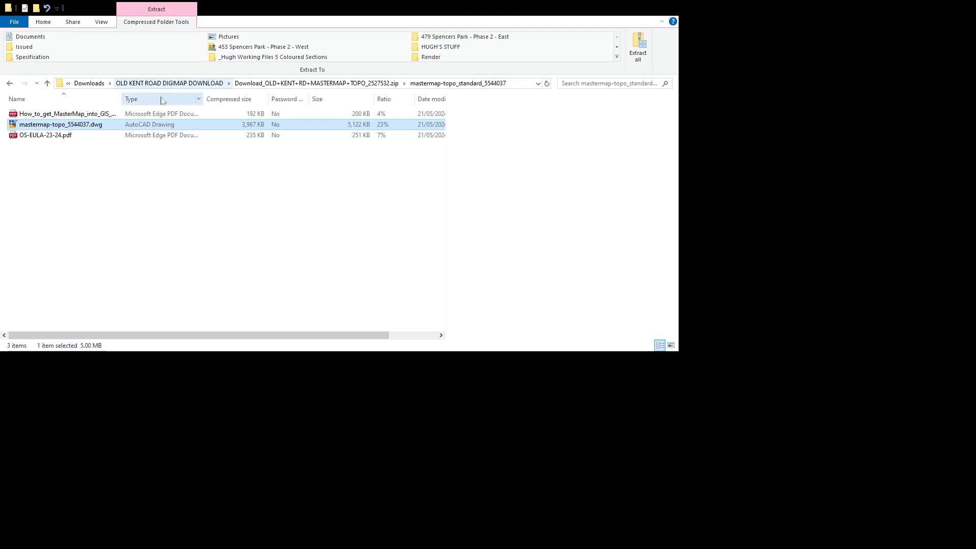
click(263, 86)
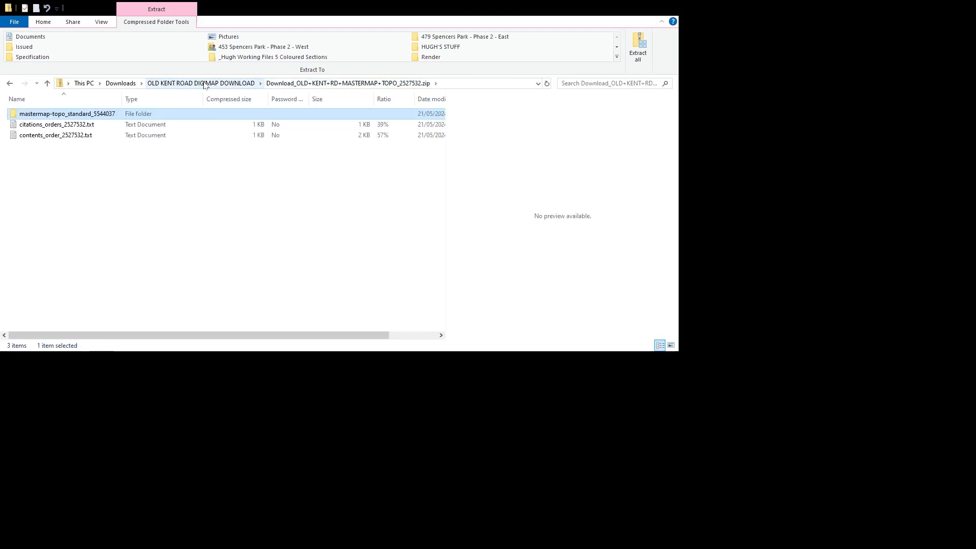
click(198, 84)
- Copy tq3677_rgb_250_10.jpg from the 25cm imagery's tq folder in the aerial zip into the OLD KENT ROAD DIGIMAP DOWNLOAD folder
double_click(57, 136)
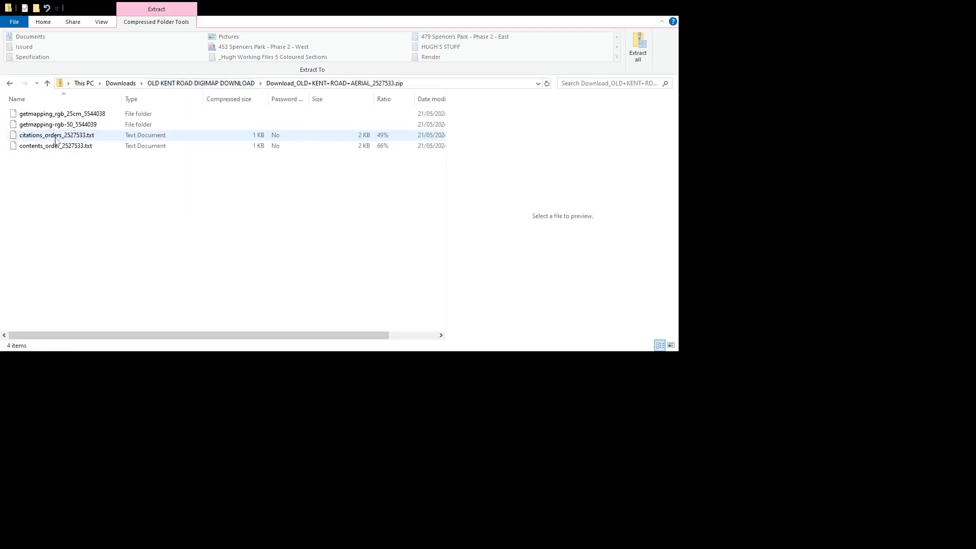
click(78, 114)
double_click(78, 114)
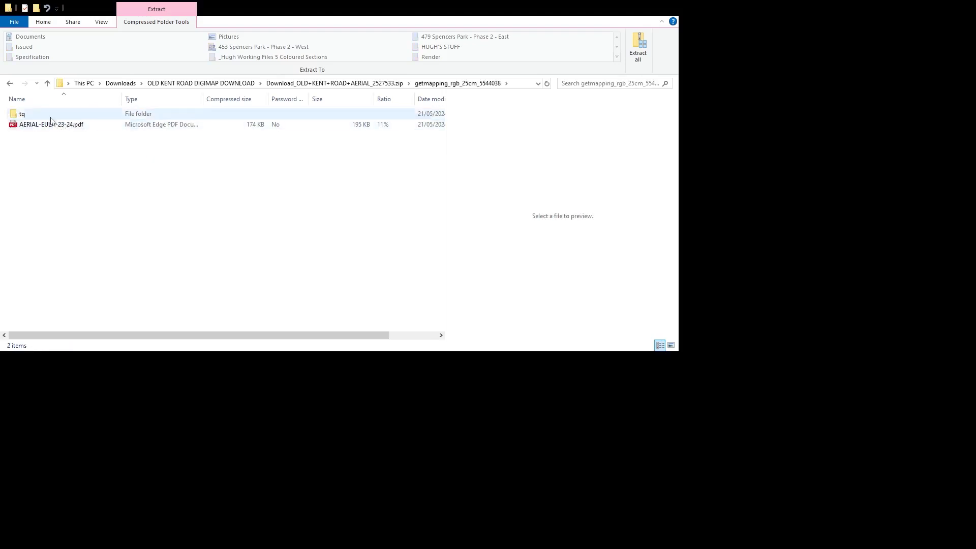
double_click(23, 113)
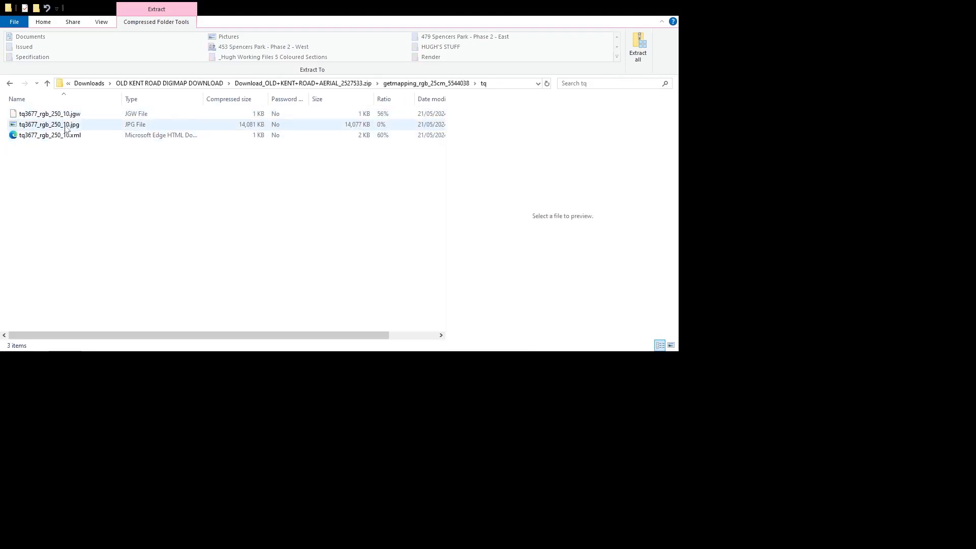
click(64, 127)
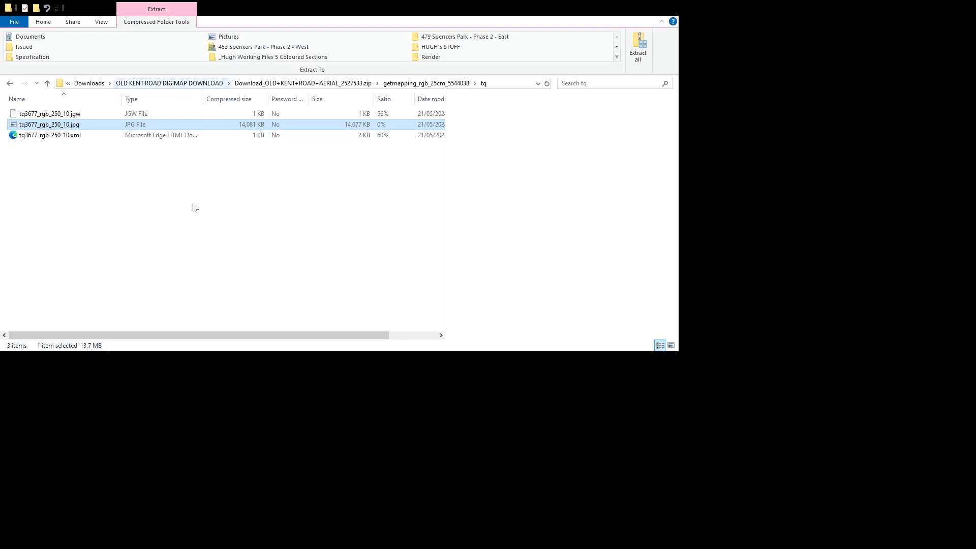
click(176, 83)
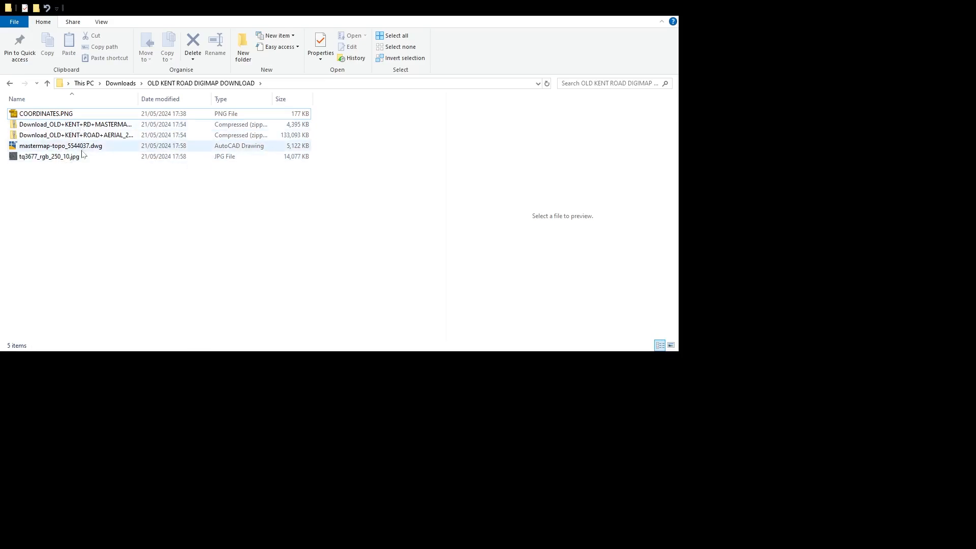
- Examine the MasterMap zip's citation and contents text files, and preview its OS licence and MasterMap guide PDFs
double_click(76, 125)
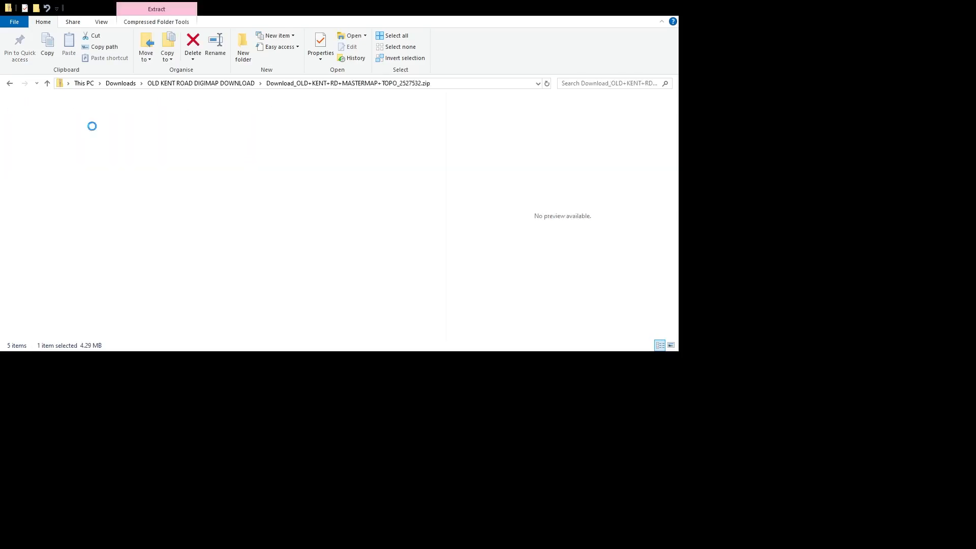
click(78, 127)
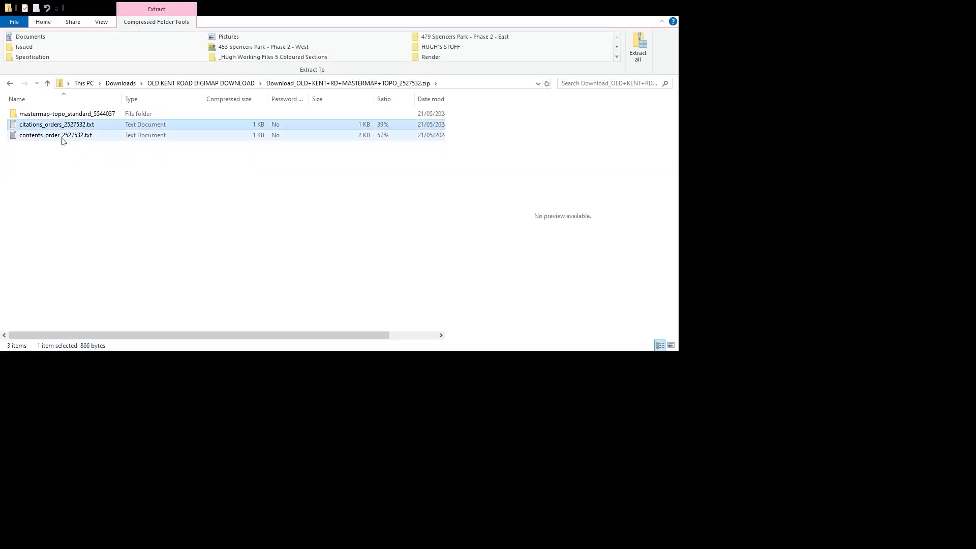
click(46, 138)
click(75, 116)
double_click(75, 116)
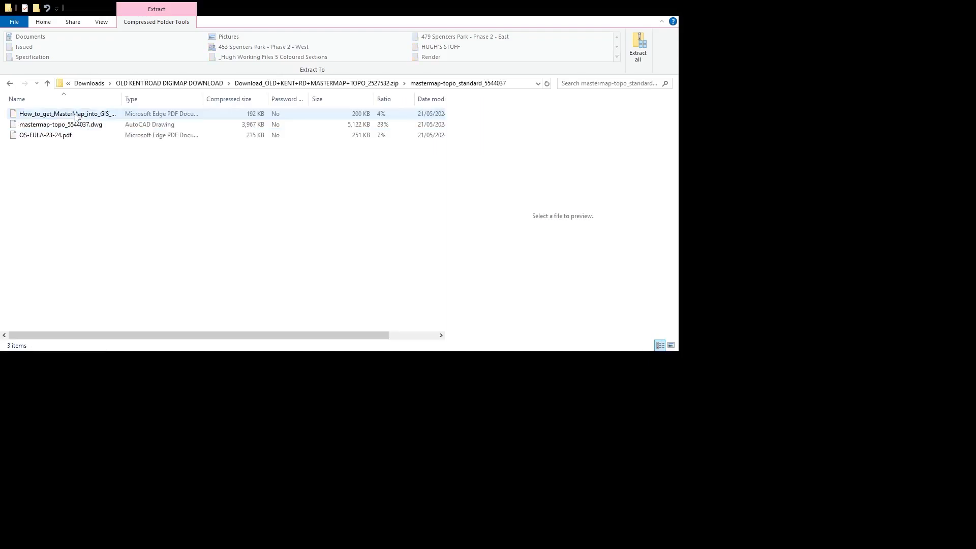
click(53, 136)
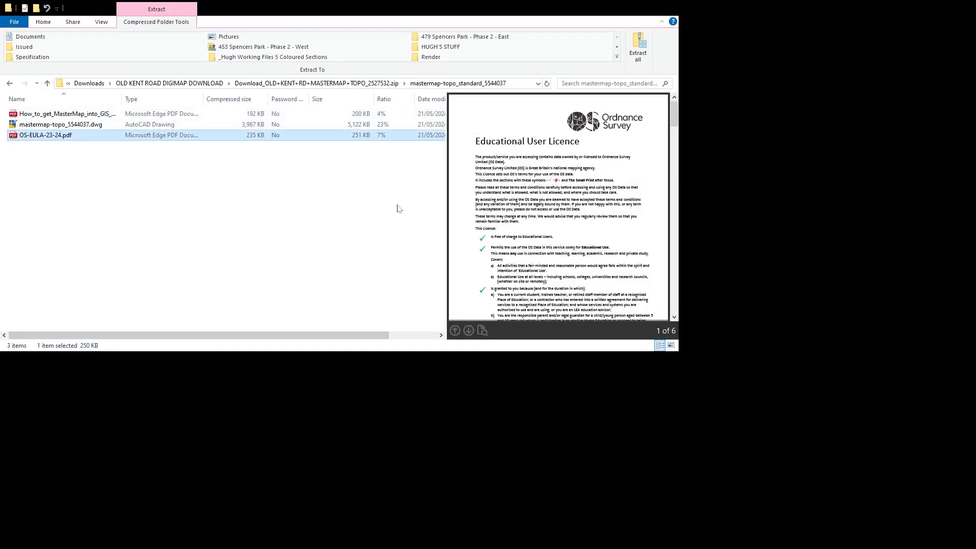
click(69, 116)
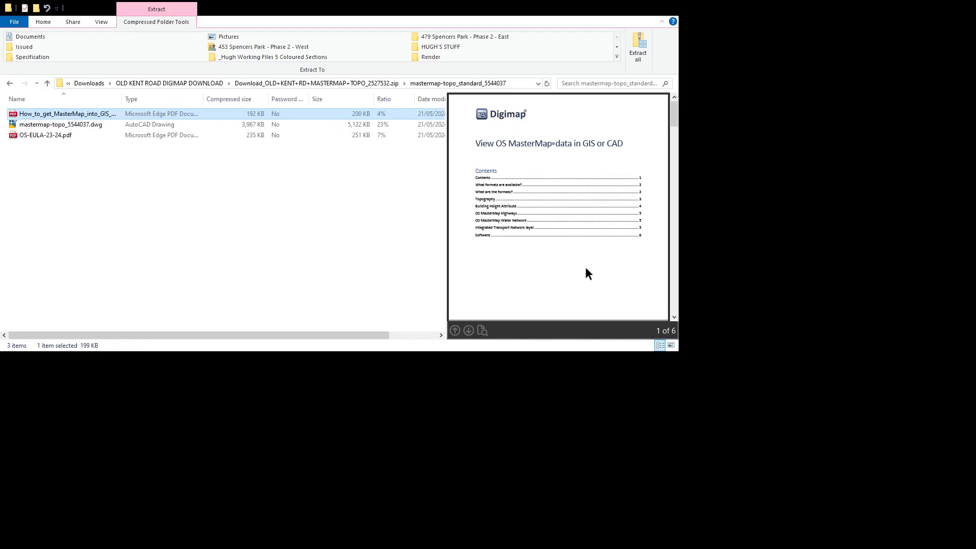
click(316, 83)
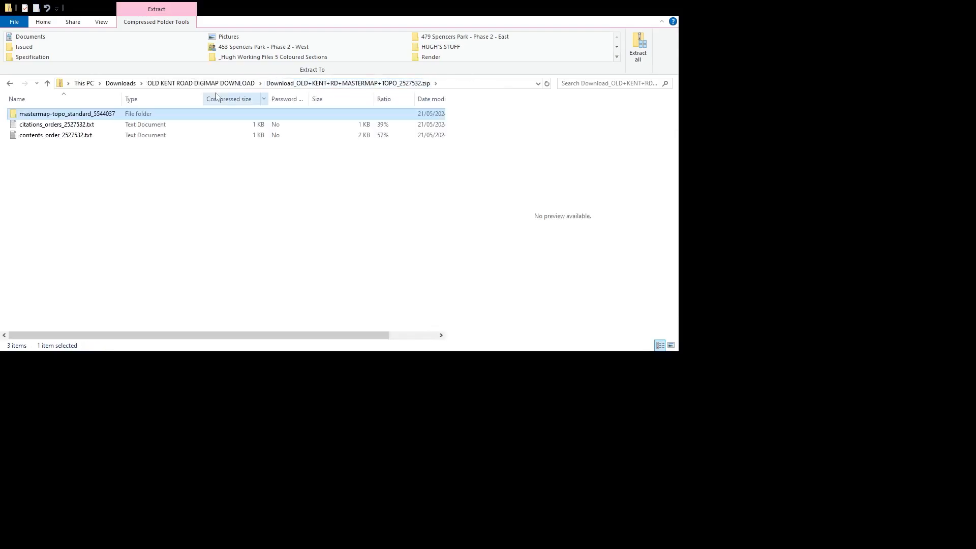
- Open mastermap-topo_5544037.dwg from the OLD KENT ROAD DIGIMAP DOWNLOAD folder in Rhino 7, with model units in meters and layout units in millimeters
click(218, 84)
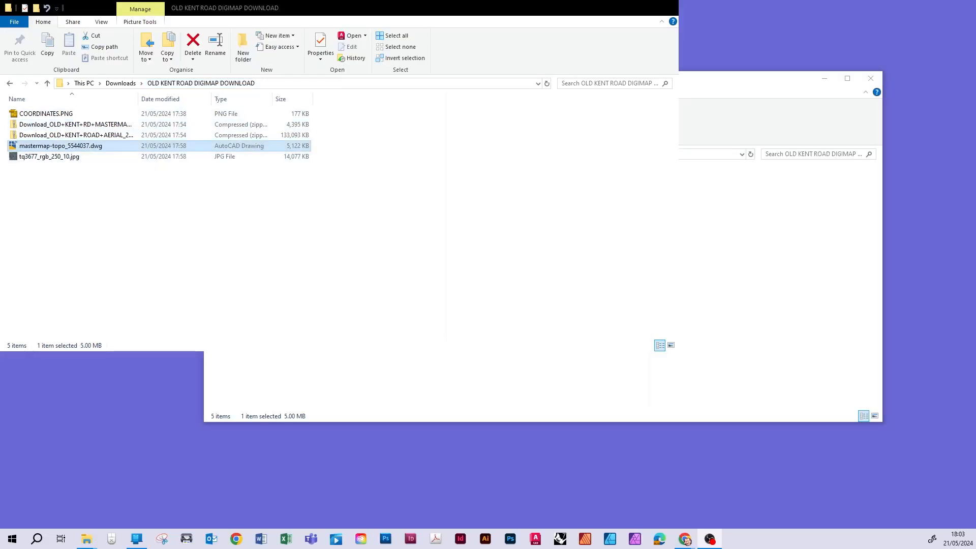
click(74, 147)
right_click(74, 148)
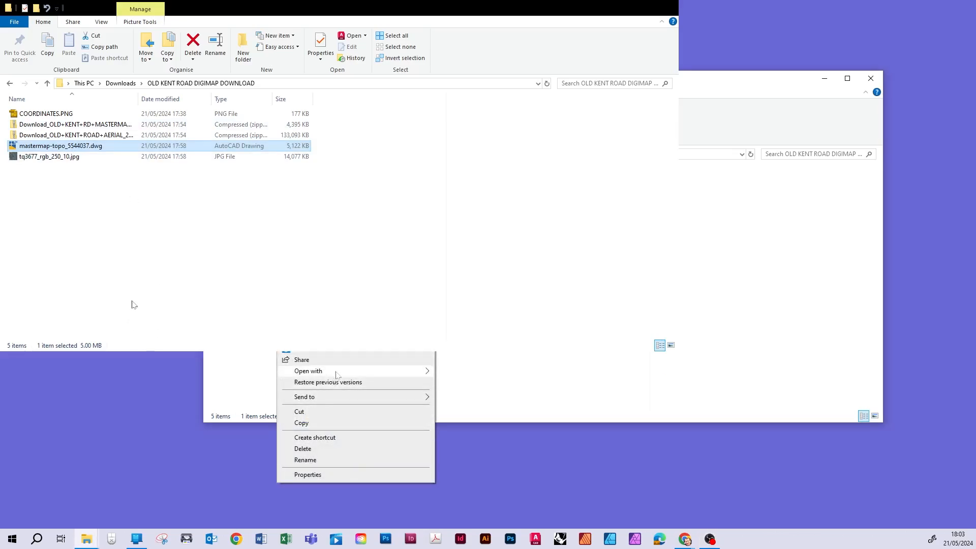
mouse_move(338, 371)
click(460, 461)
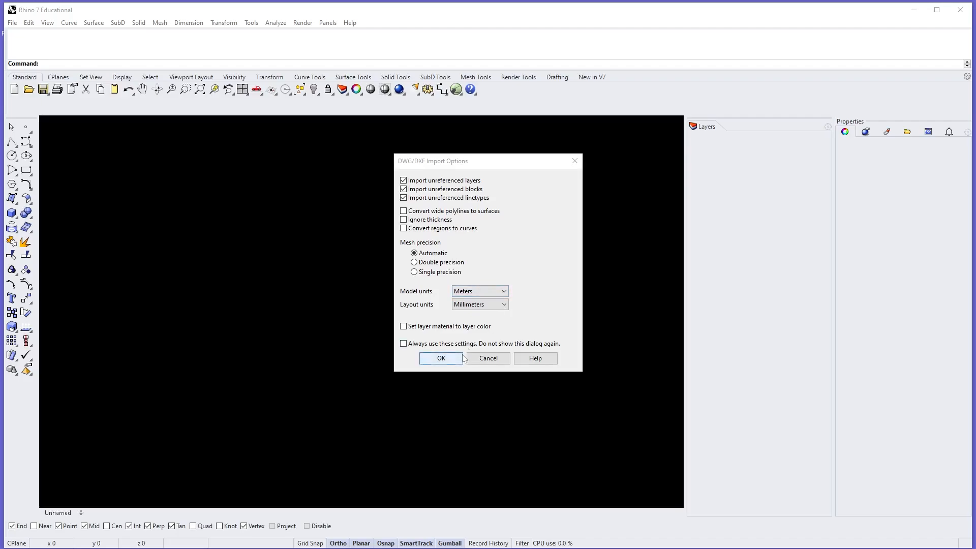
click(441, 359)
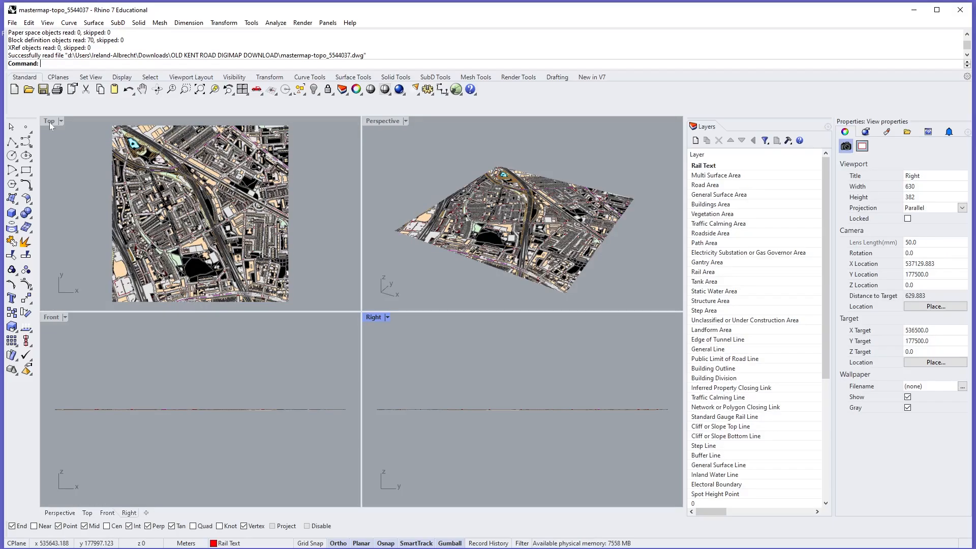
- Inspect the imported map in the maximized Perspective viewport and return to the four-viewport layout
double_click(380, 122)
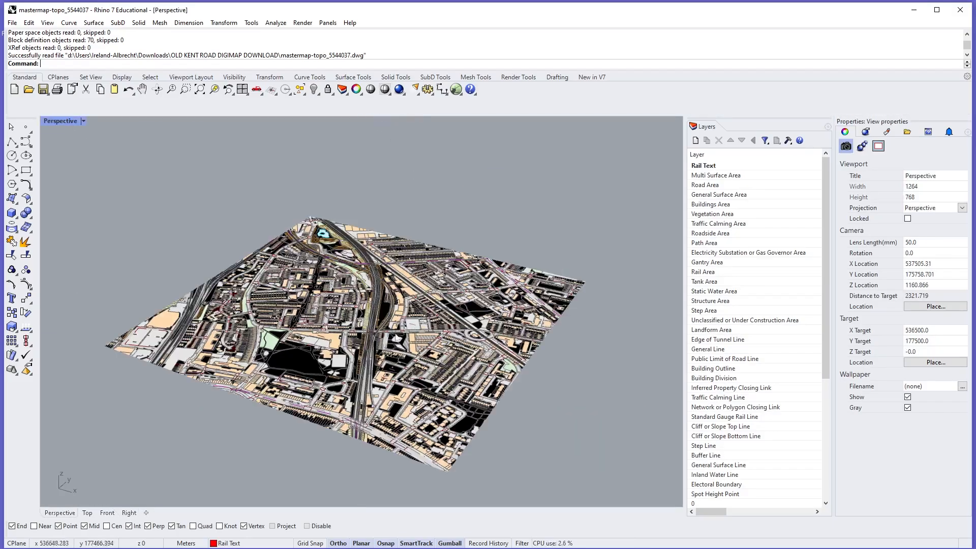
right_drag(353, 342, 391, 373)
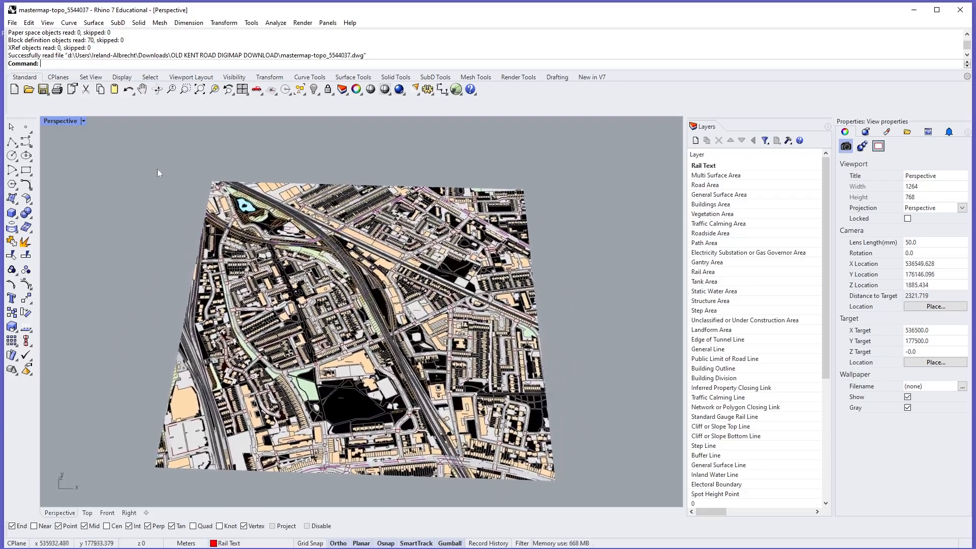
double_click(57, 121)
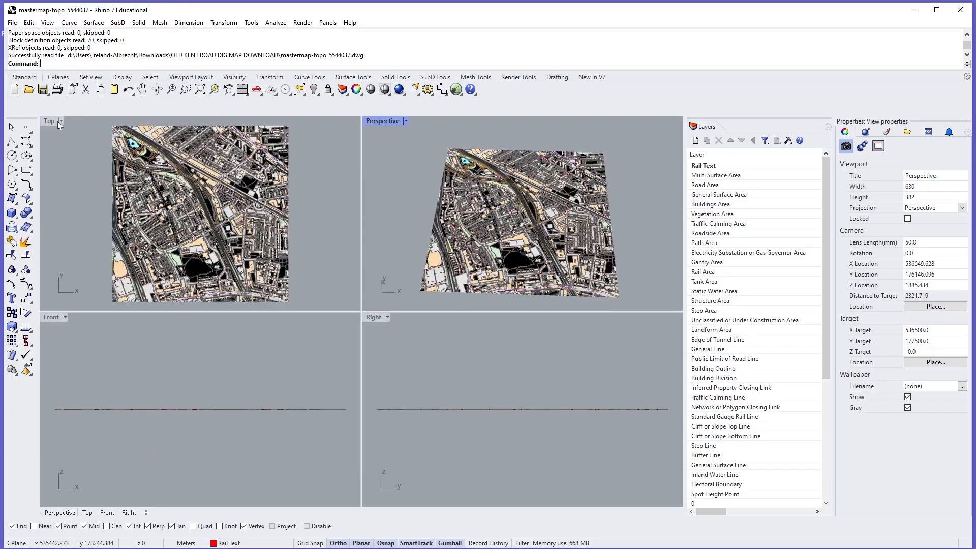
- Maximize the Top viewport and frame the whole map square in it
double_click(49, 121)
scroll(312, 269, down, 4)
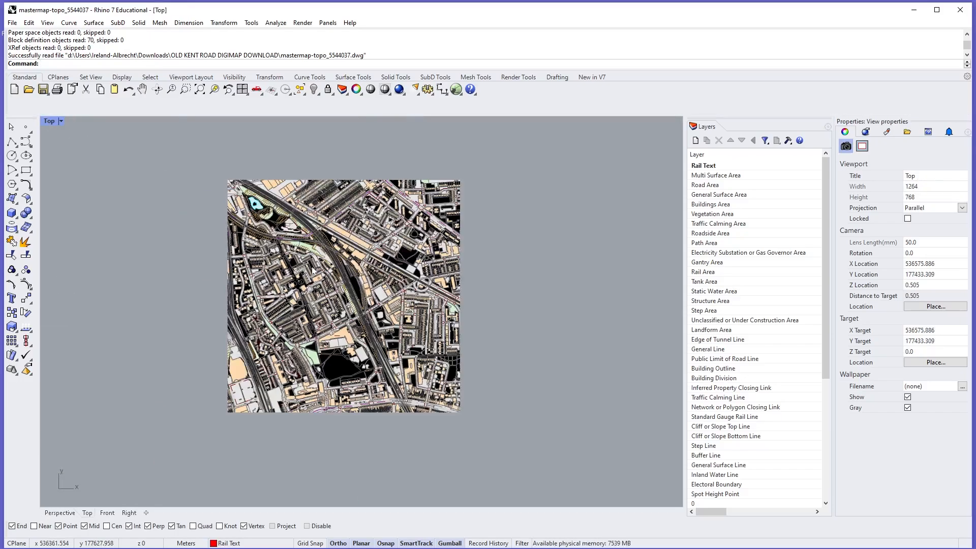
right_drag(311, 269, 396, 313)
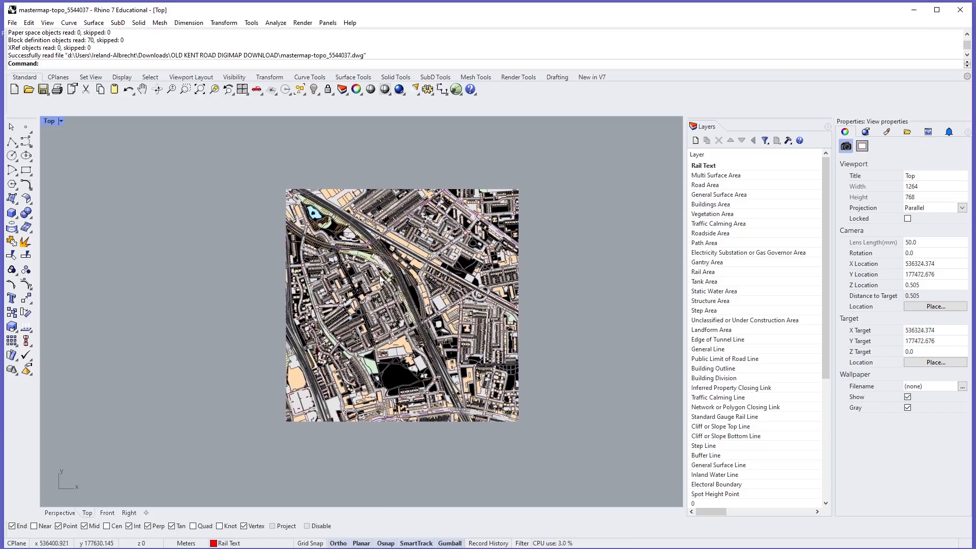
scroll(396, 313, up, 3)
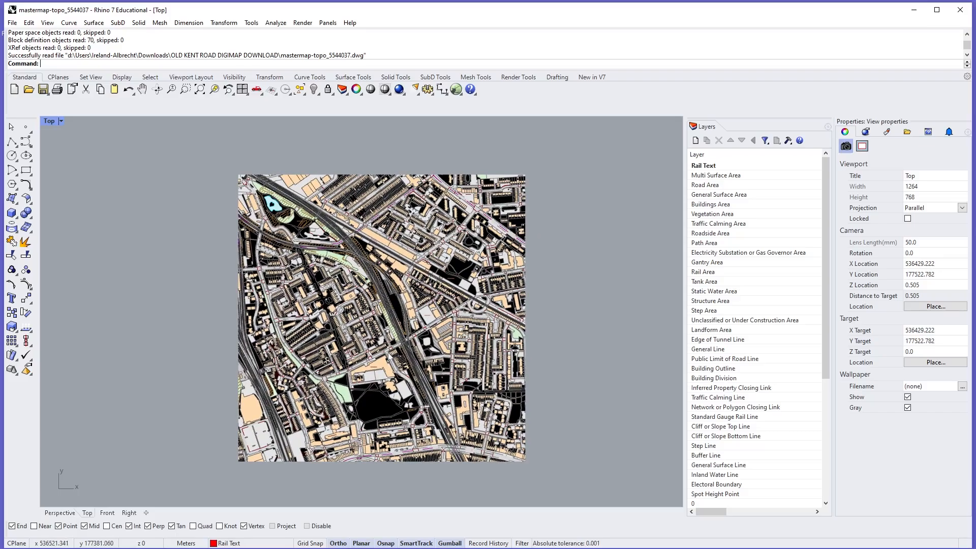
scroll(389, 355, up, 2)
scroll(389, 355, down, 2)
right_drag(418, 334, 404, 336)
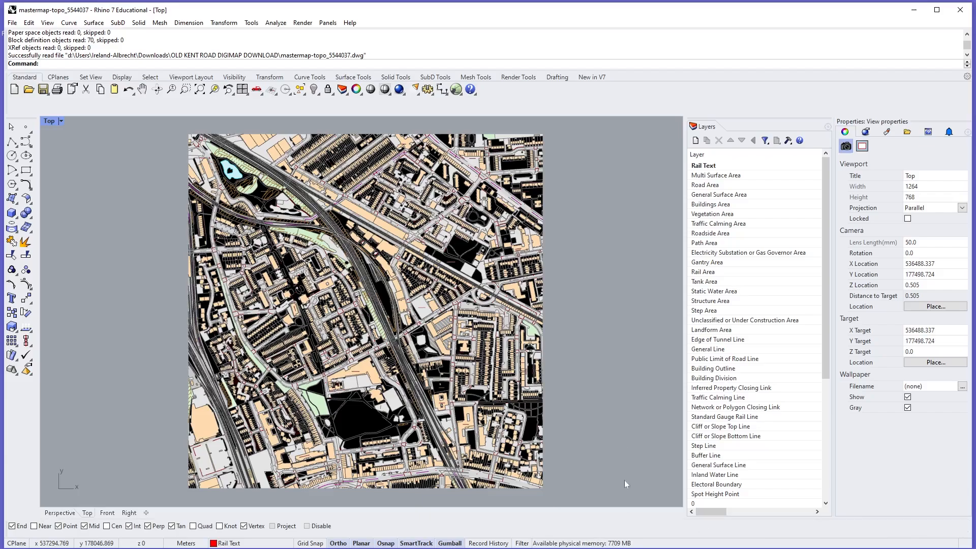
- Widen the layer list beside the viewport
click(712, 126)
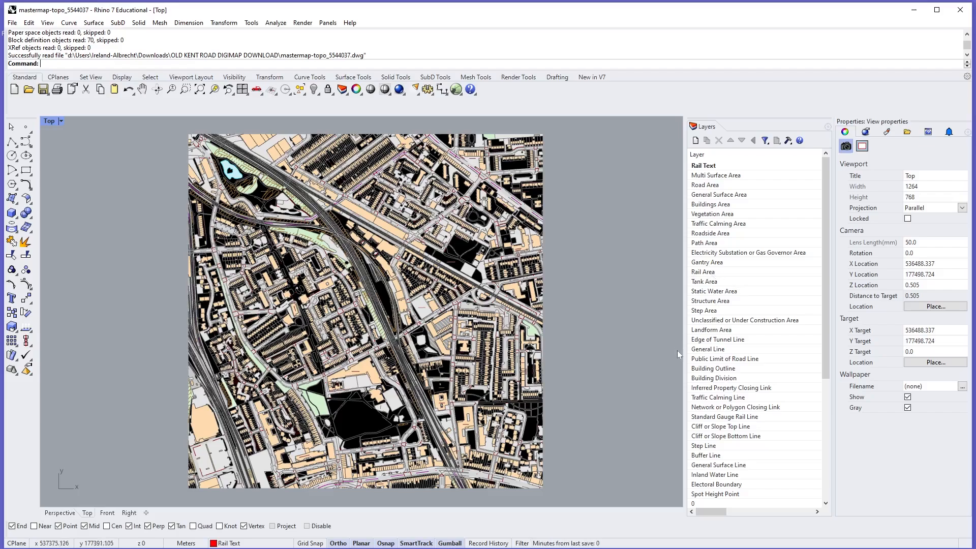
drag(684, 350, 641, 351)
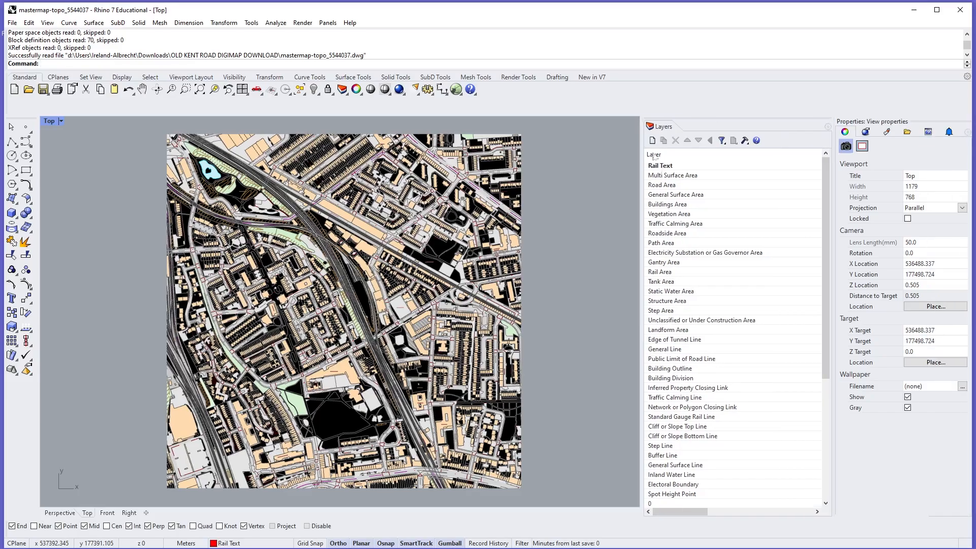
drag(689, 126, 827, 137)
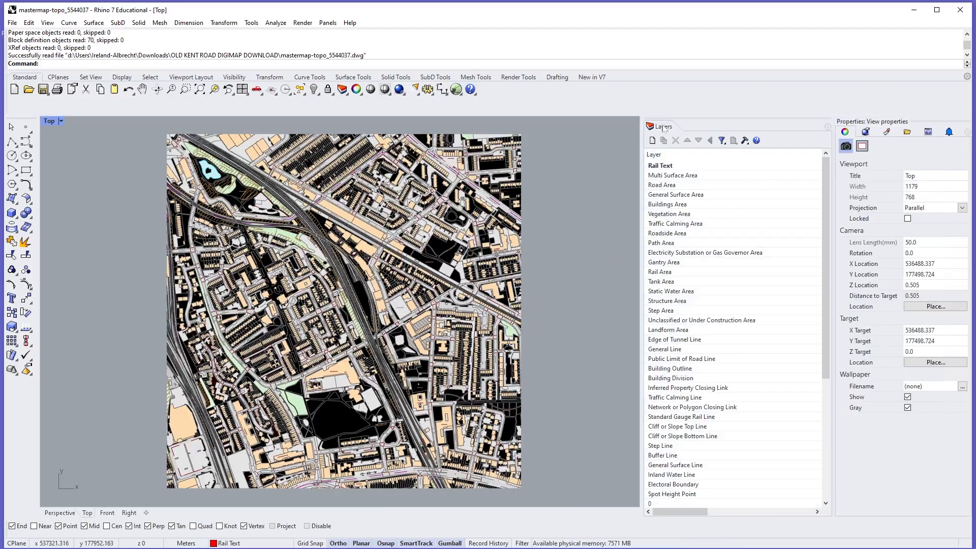
click(328, 22)
click(328, 23)
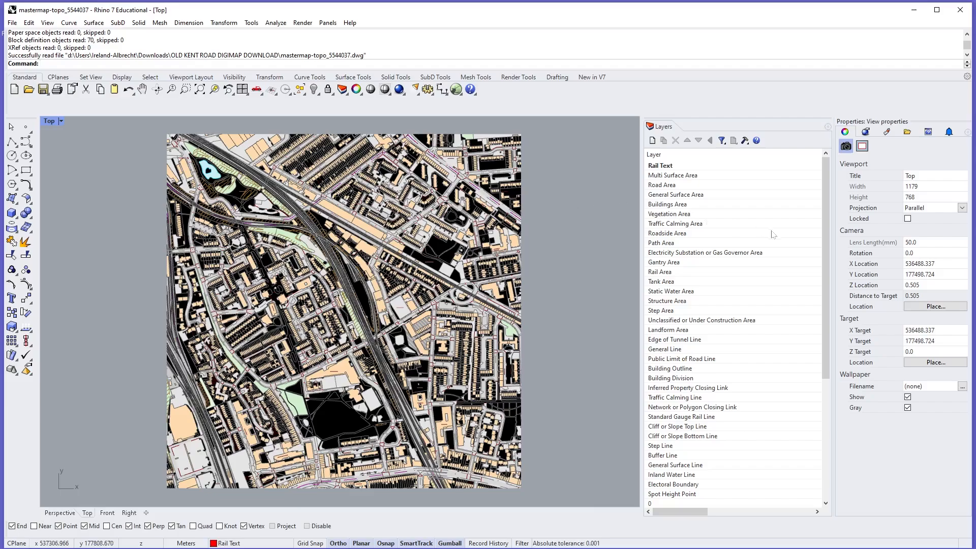
drag(828, 235, 789, 235)
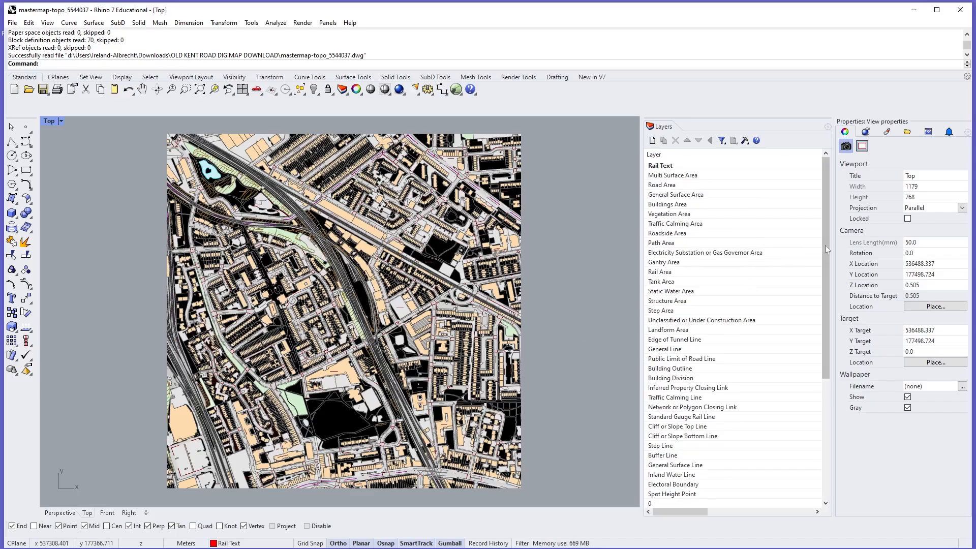
drag(825, 245, 823, 206)
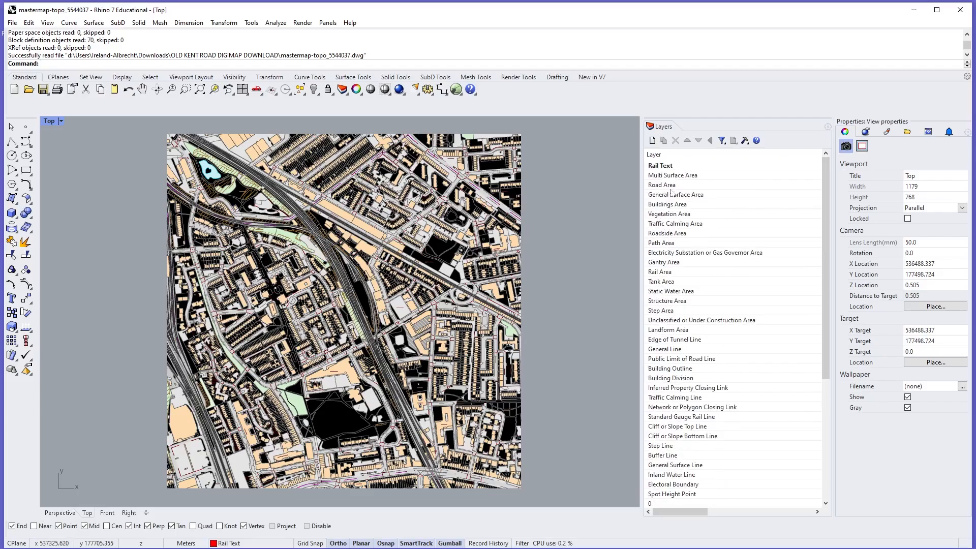
- Create a new layer named "MASTERMAP TOPO"
click(652, 140)
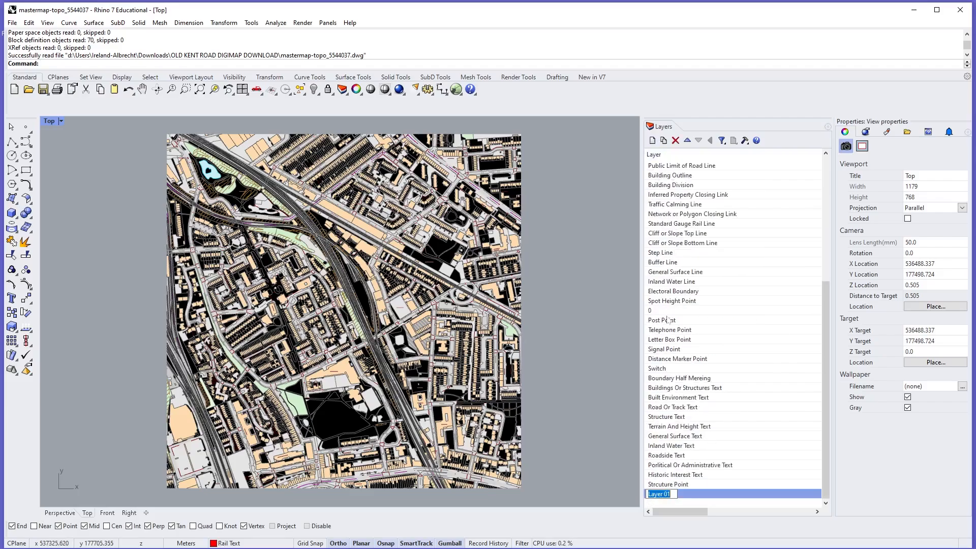
text(D)
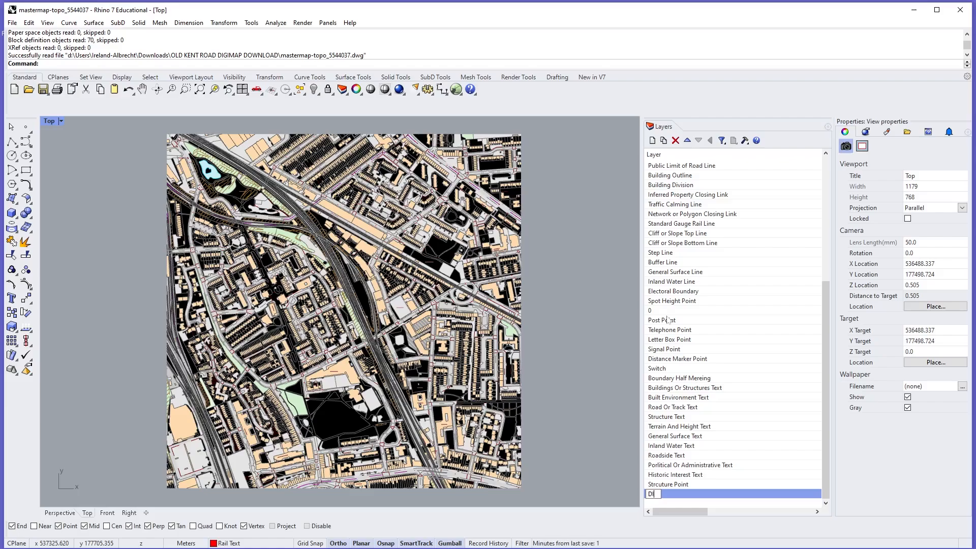
text(IGI)
key(BackSpace)
key(BackSpace)
text(TERMAP TOPO)
key(Return)
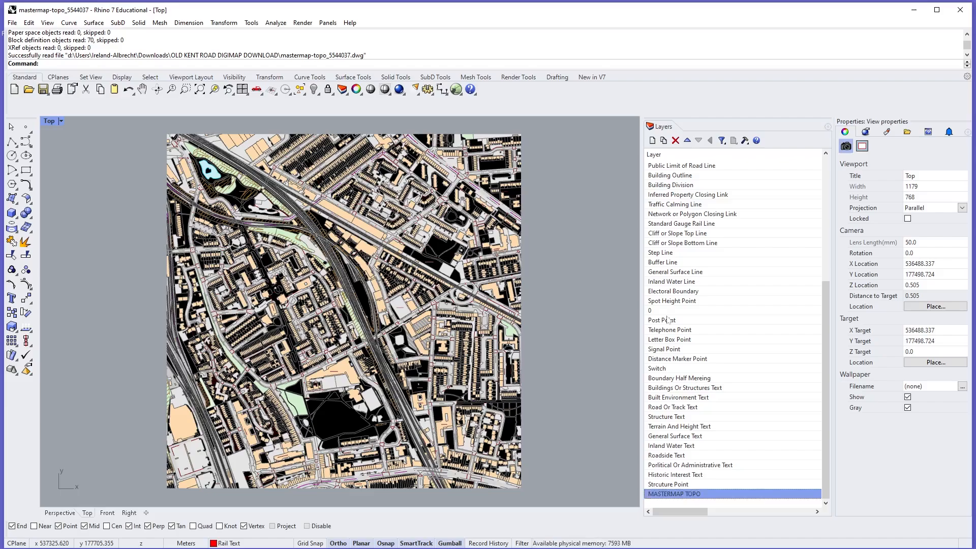
- Nest all the imported layers, from Rail Text to Strcuture Point, as sublayers of MASTERMAP TOPO
click(671, 485)
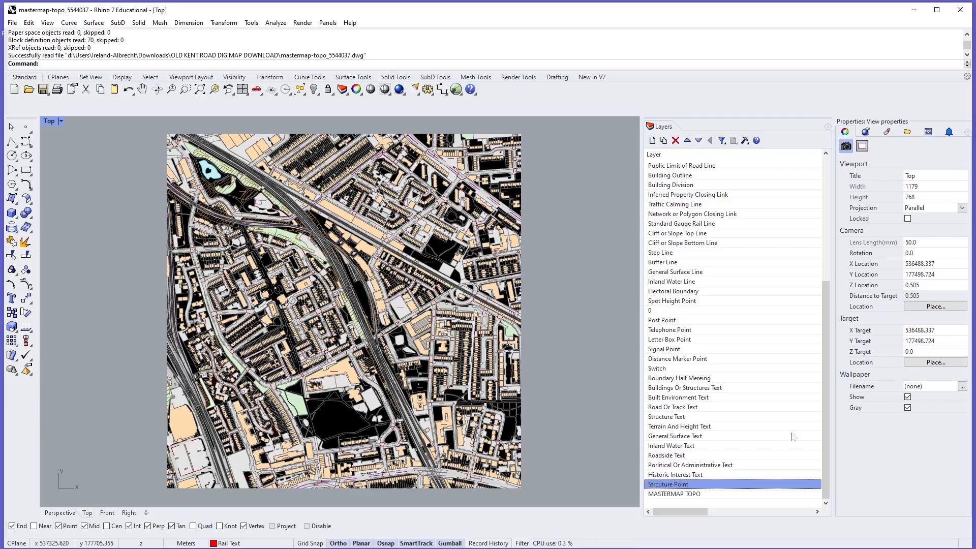
drag(825, 447, 824, 316)
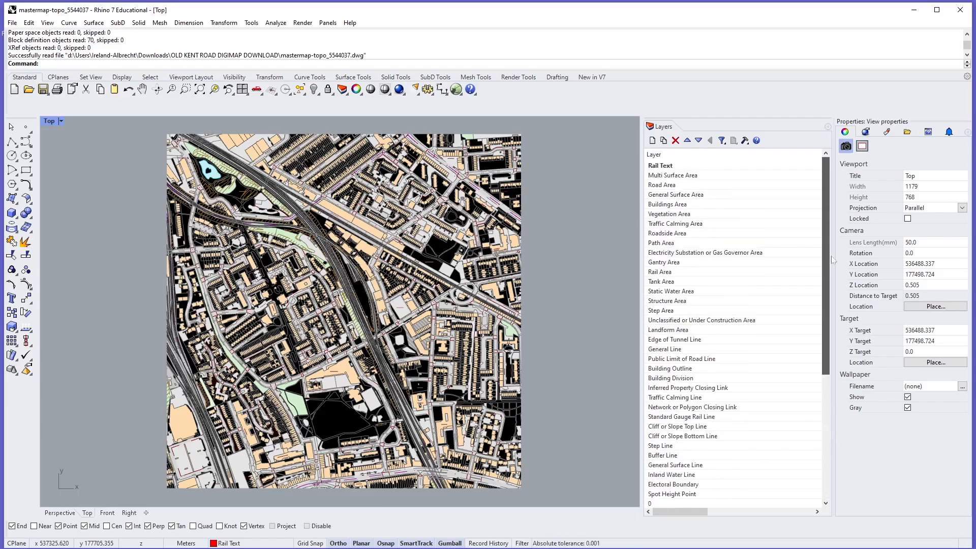
shift+click(671, 167)
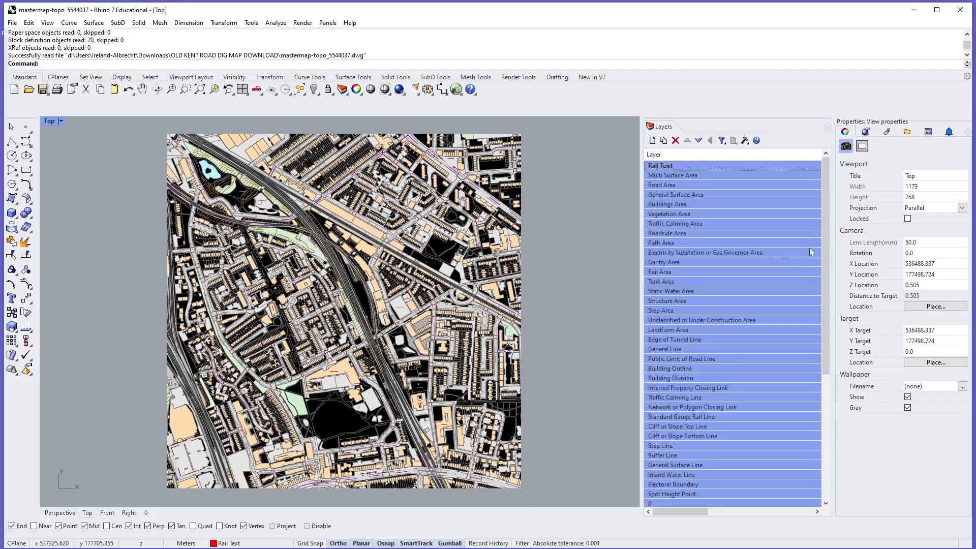
drag(824, 234, 824, 437)
shift+click(693, 494)
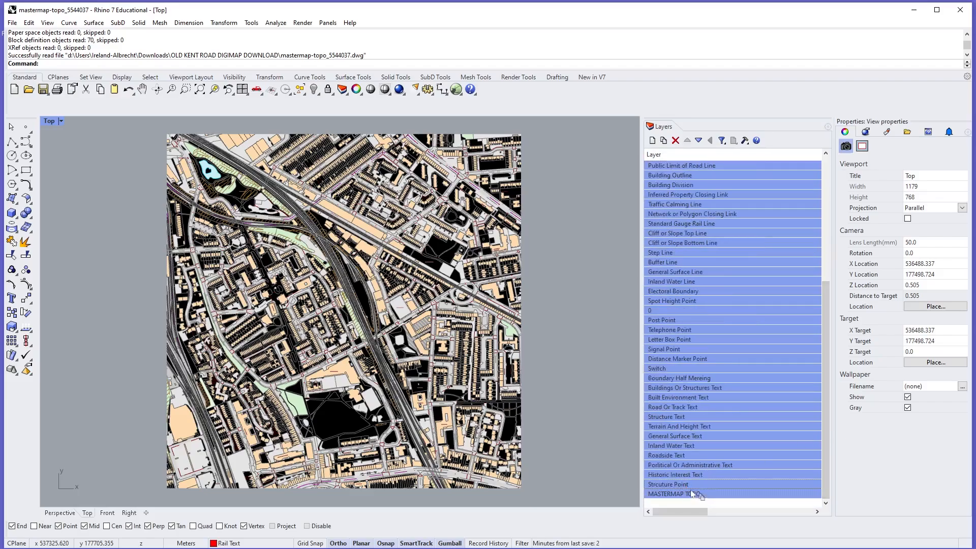
drag(694, 494, 695, 494)
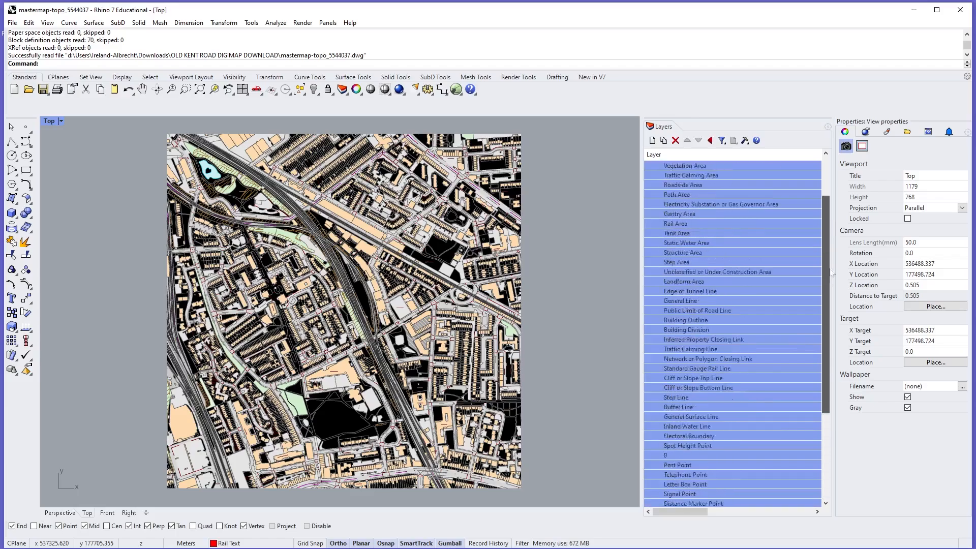
- Collapse and expand the MASTERMAP TOPO layer to check the grouping of its sublayers
scroll(830, 272, up, 7)
click(649, 167)
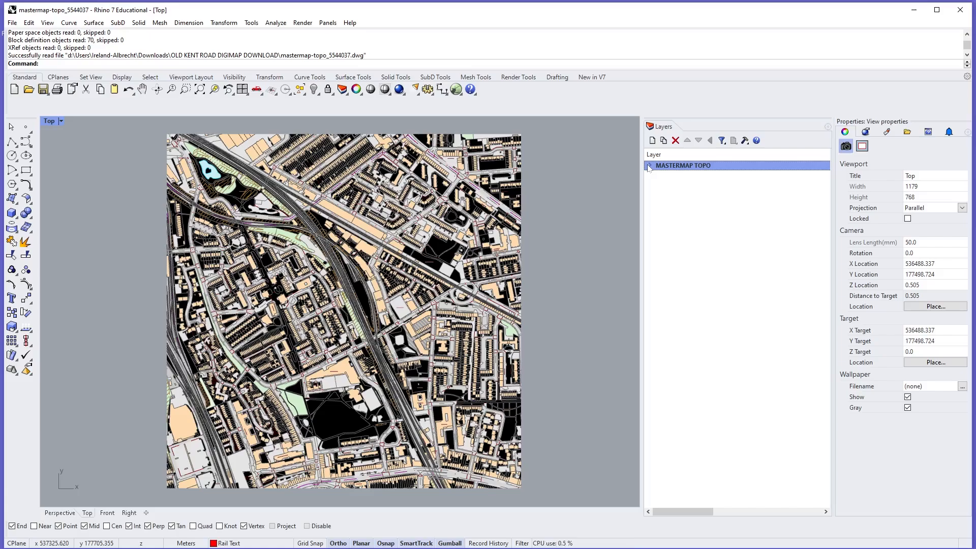
click(651, 166)
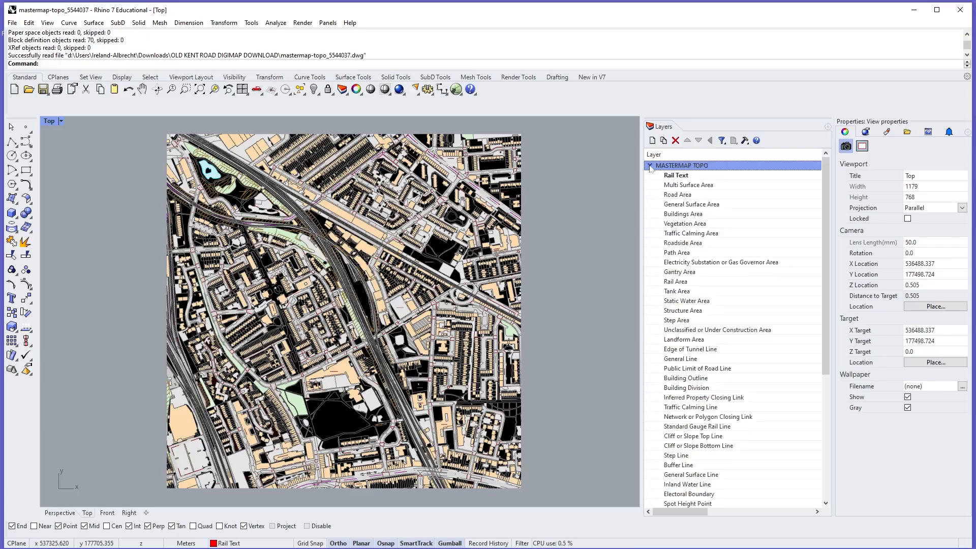
click(650, 166)
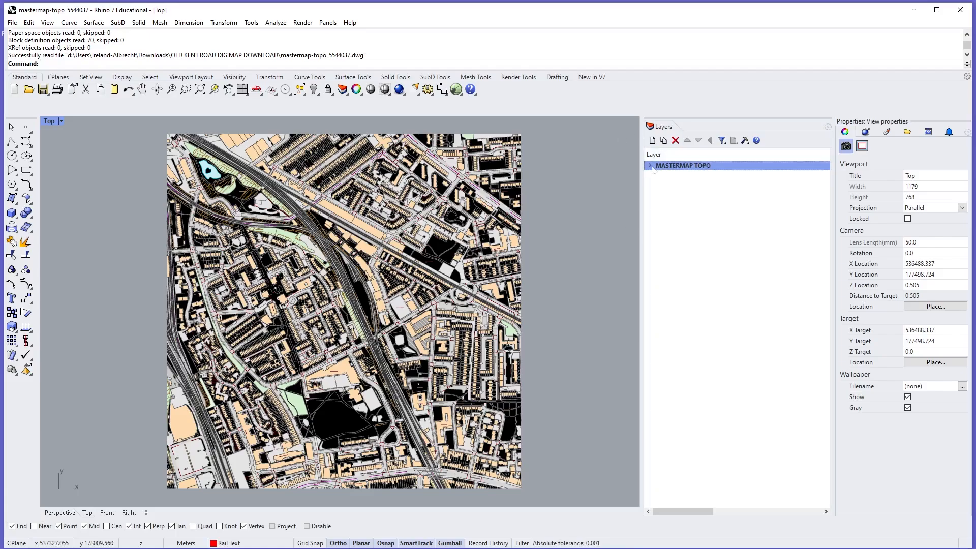
click(650, 167)
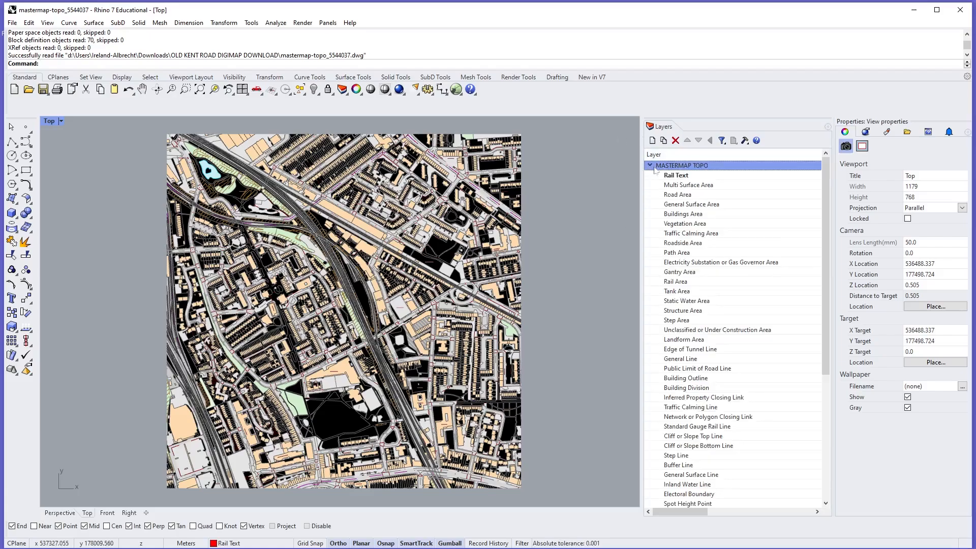
- Add a new sublayer under MASTERMAP TOPO, keeping its default name
click(663, 140)
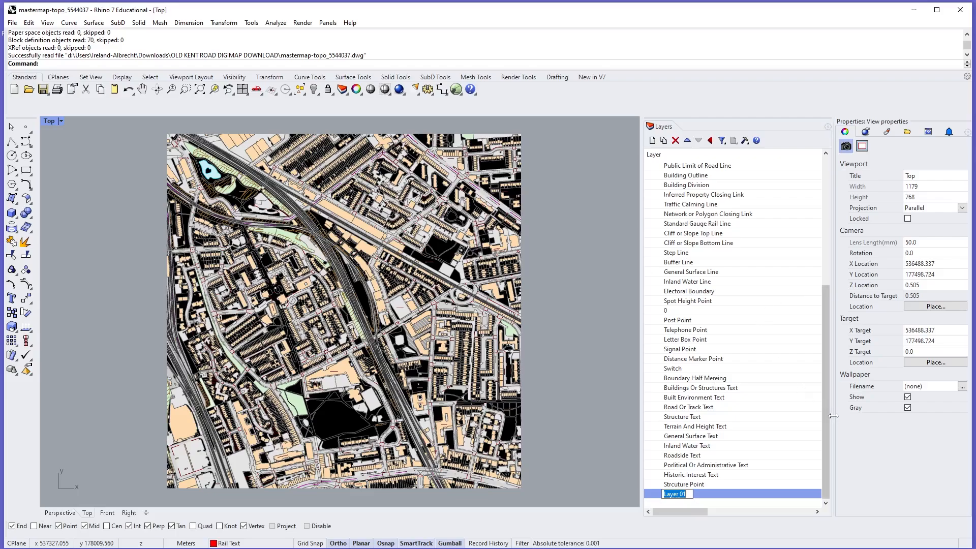
drag(825, 429, 828, 303)
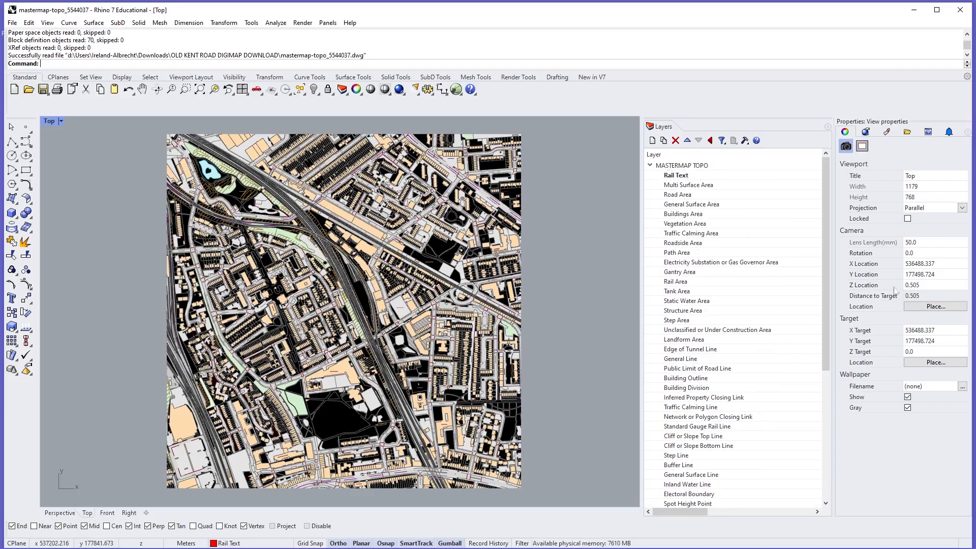
- Select all objects on the Multi Surface Area layer
click(704, 186)
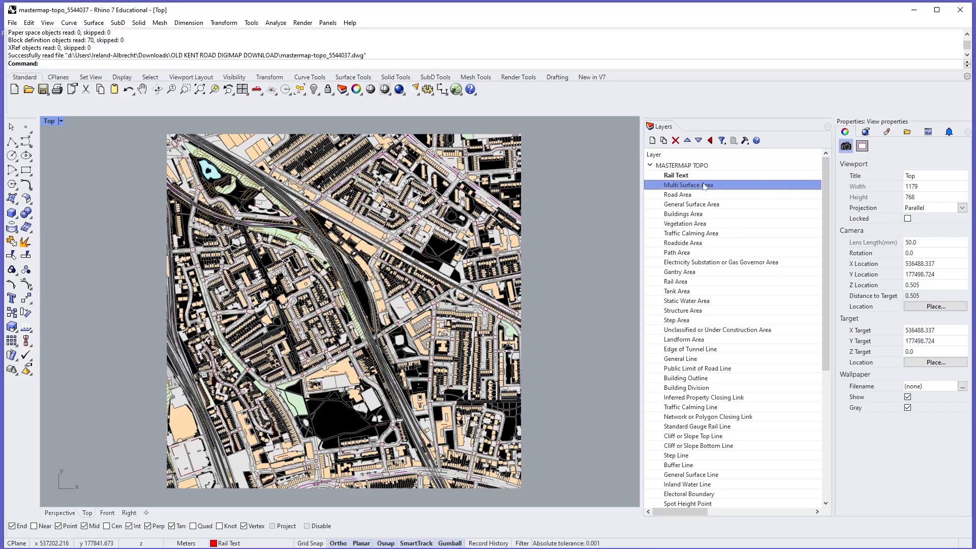
right_click(704, 186)
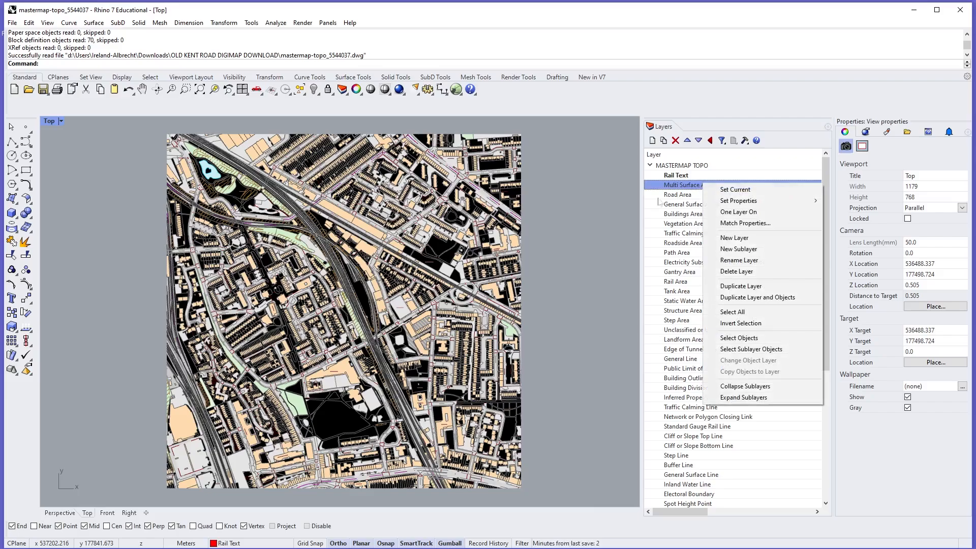
click(599, 209)
right_click(686, 186)
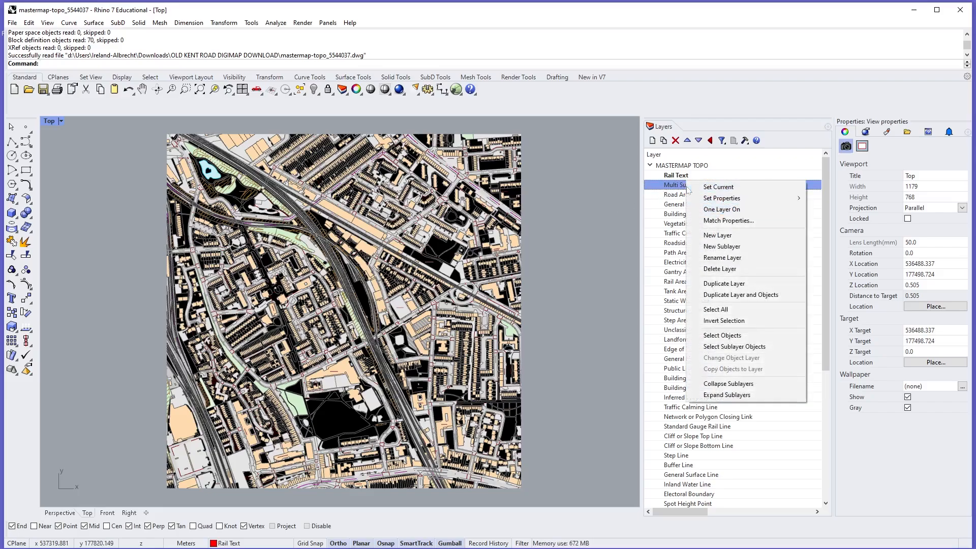
click(720, 336)
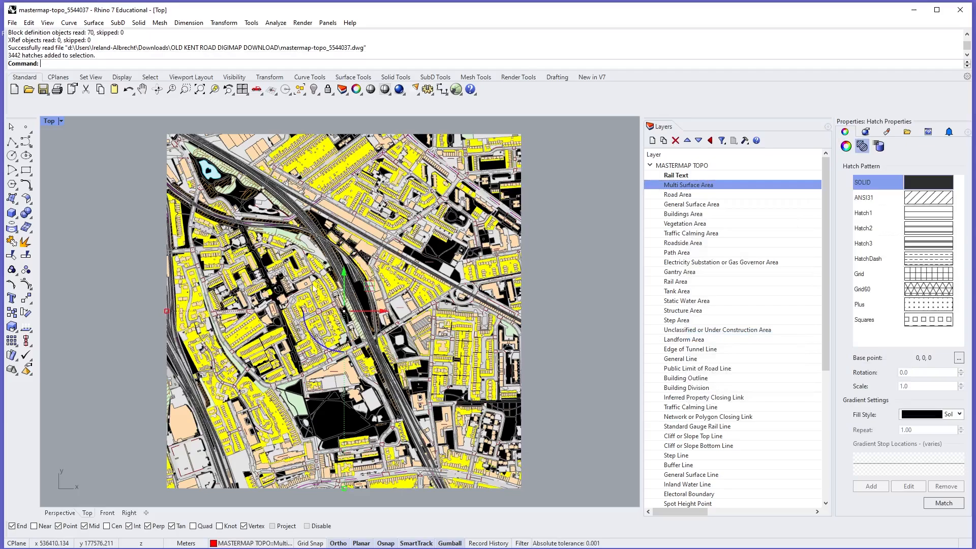
- Clear the selection of the Multi Surface Area hatches
click(687, 186)
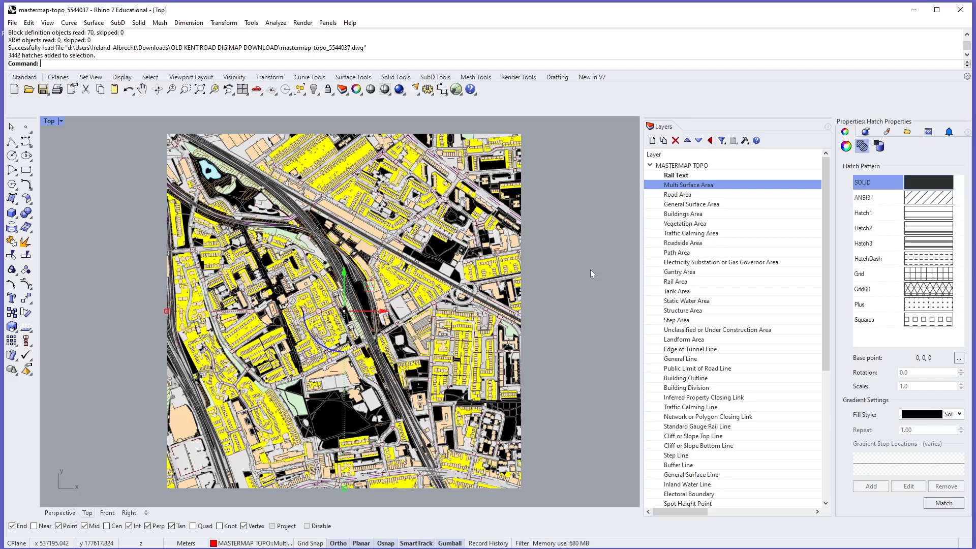
key(Escape)
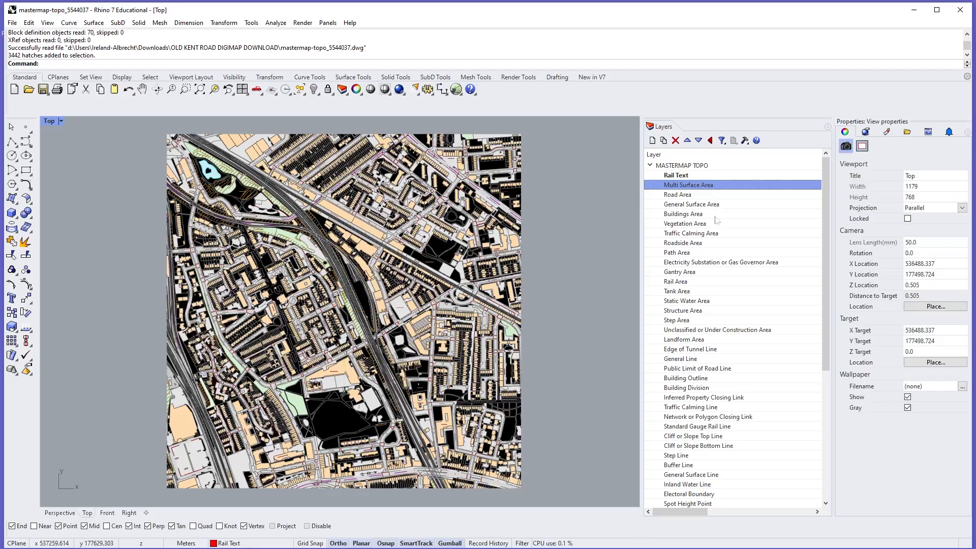
scroll(716, 220, down, 7)
click(680, 496)
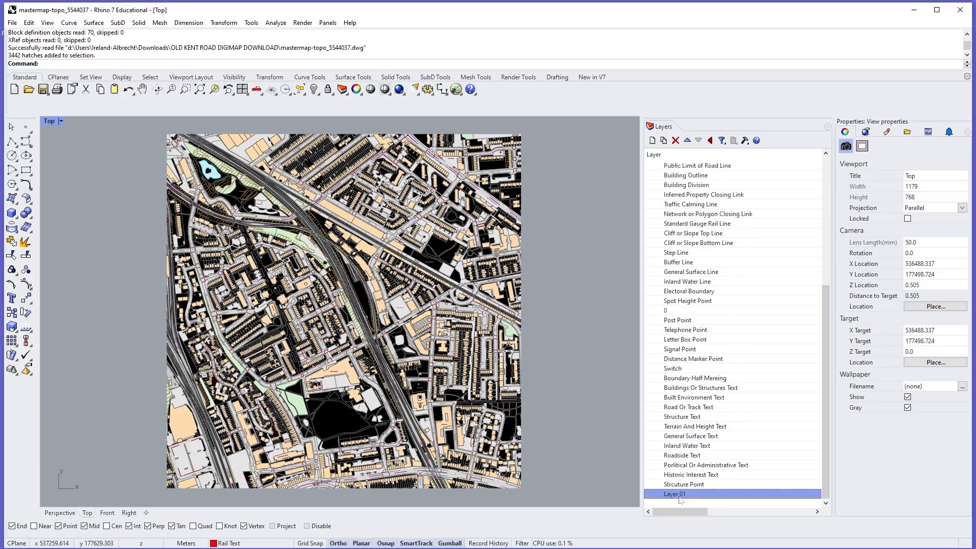
click(685, 494)
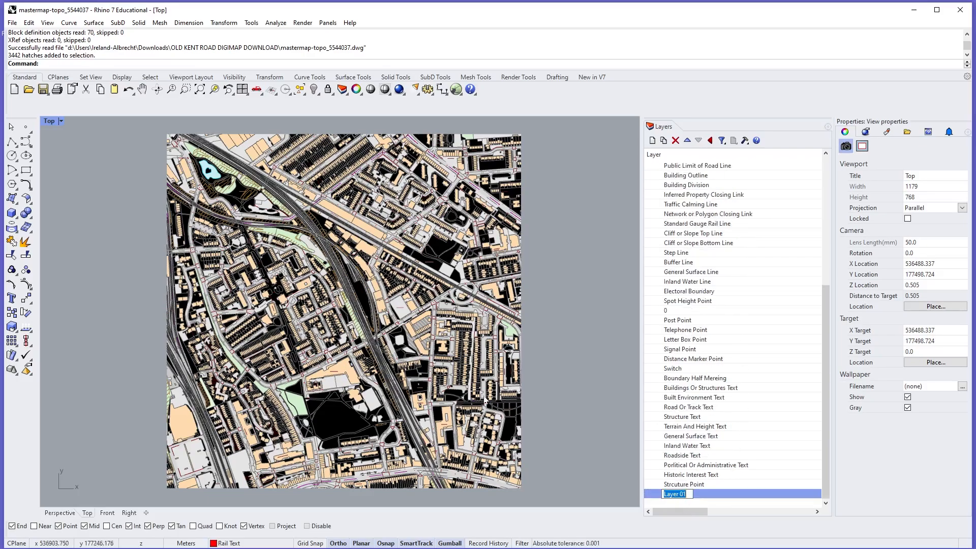
key(Escape)
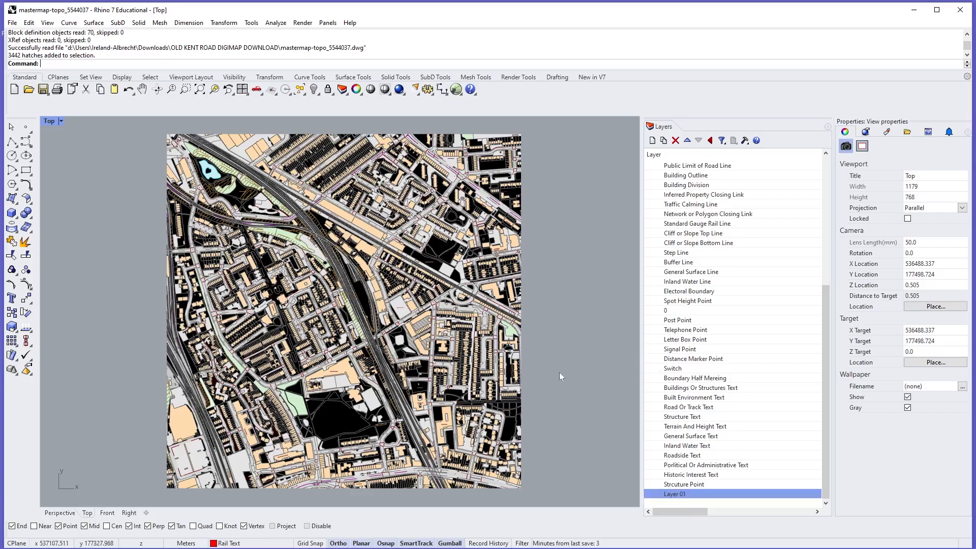
- Select the solid building hatch beside Teal Court, inspect it up close, and clear the selection
scroll(704, 362, up, 7)
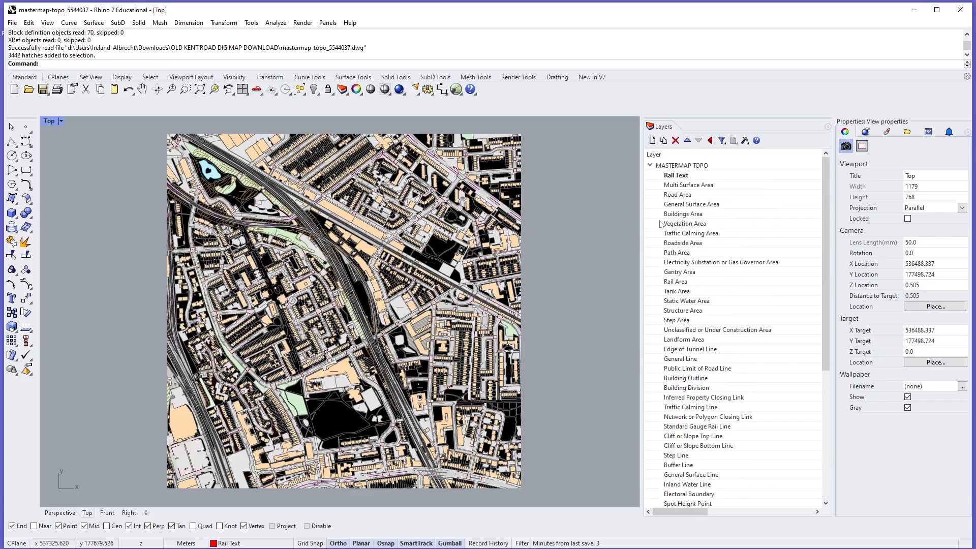
click(704, 186)
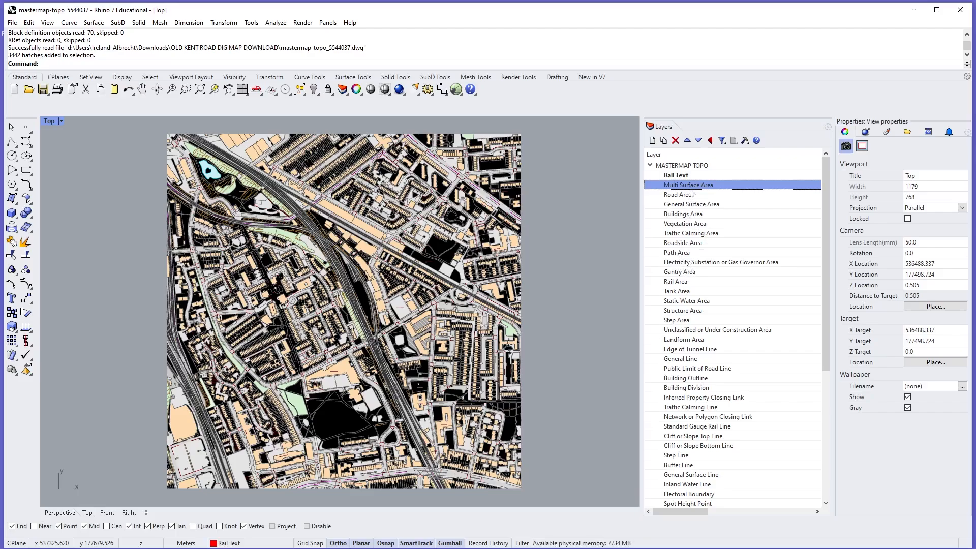
click(368, 233)
key(Down)
key(Down)
key(Down)
key(Down)
key(Return)
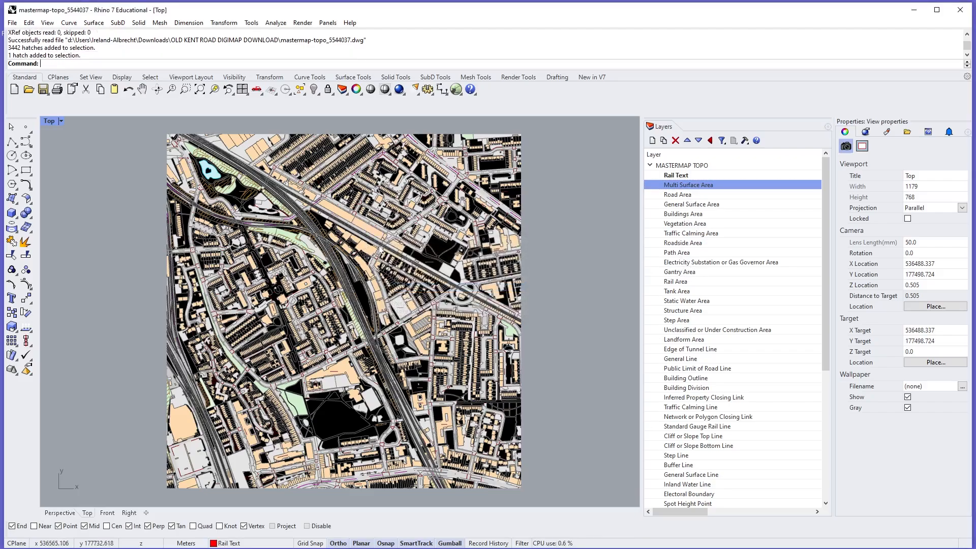
scroll(370, 235, up, 20)
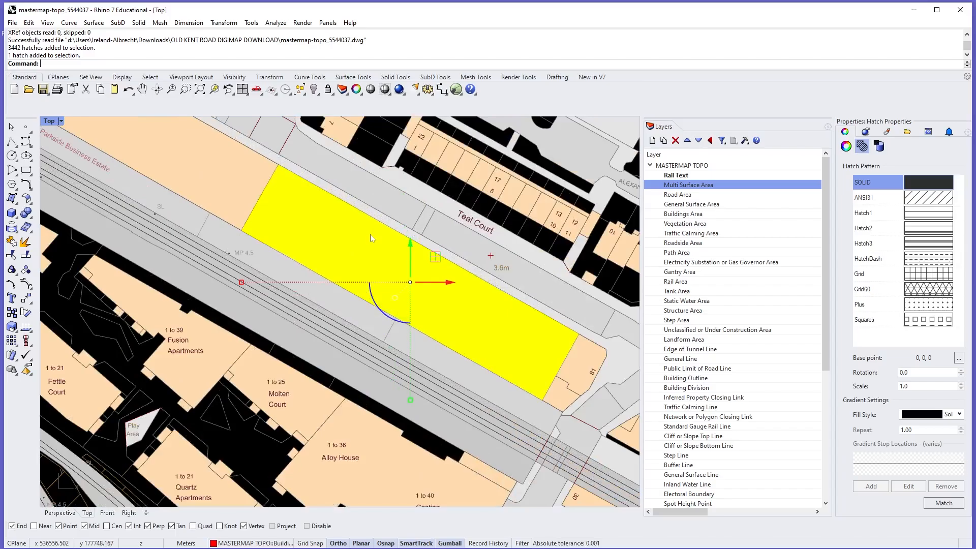
scroll(370, 234, down, 20)
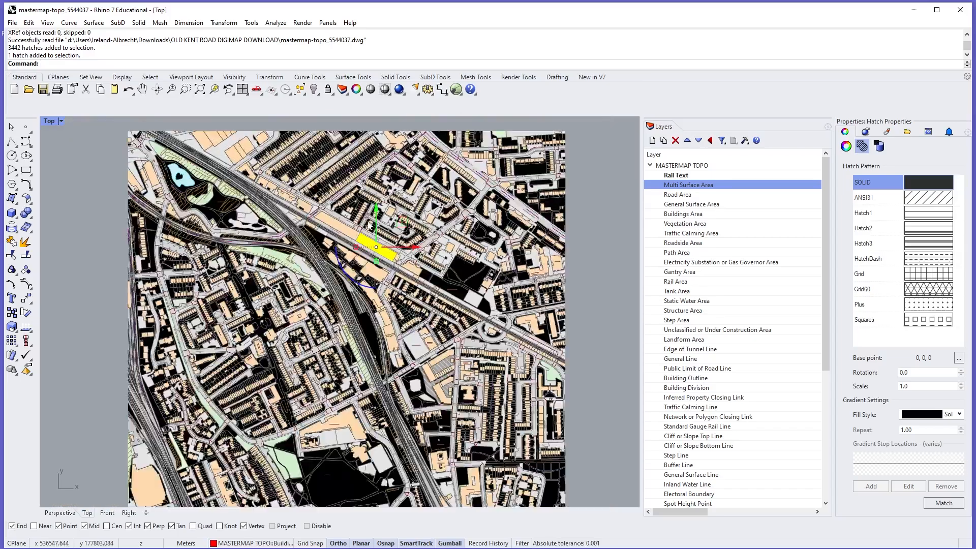
scroll(370, 226, down, 3)
key(Escape)
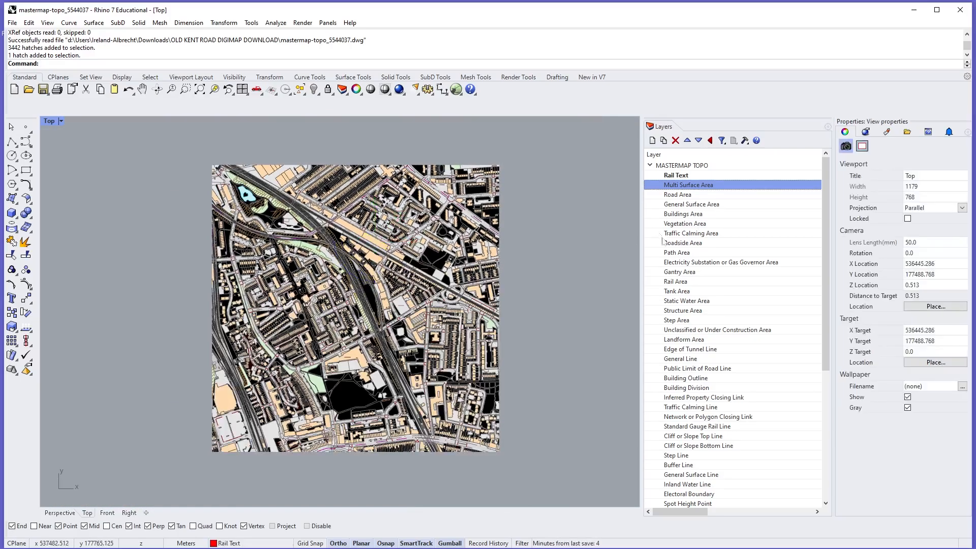
- Select all objects on the Traffic Calming Line layer, examine where they lie on the roads, and deselect them
scroll(707, 308, down, 3)
click(716, 320)
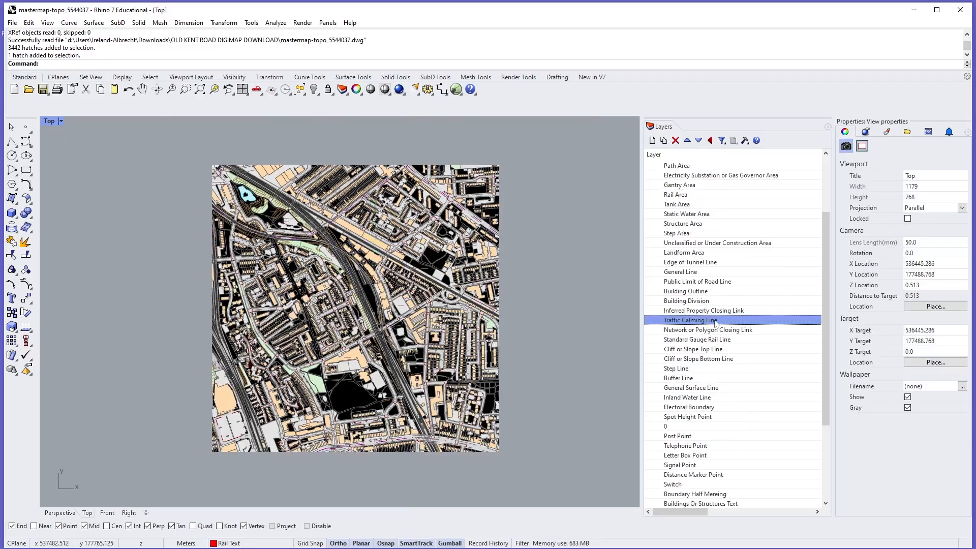
right_click(716, 320)
click(737, 475)
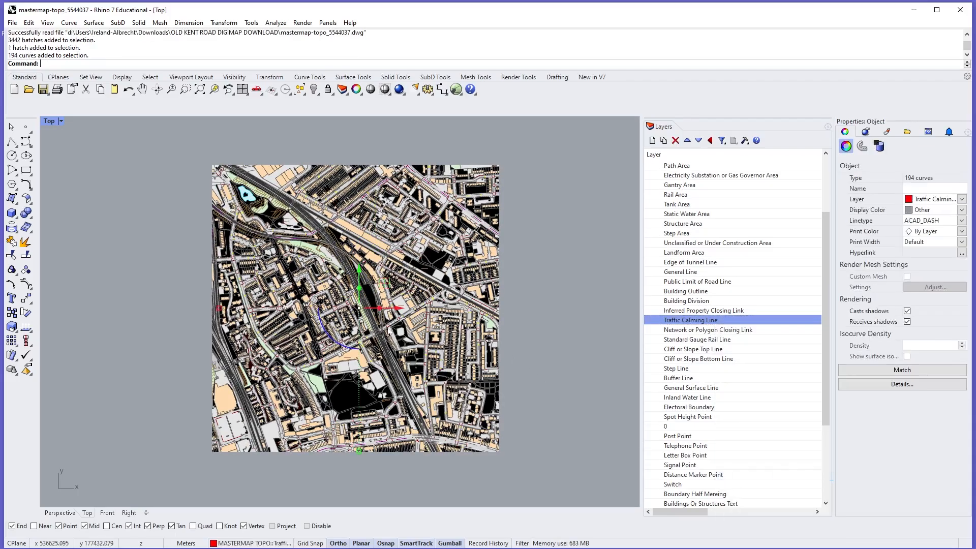
scroll(376, 317, up, 5)
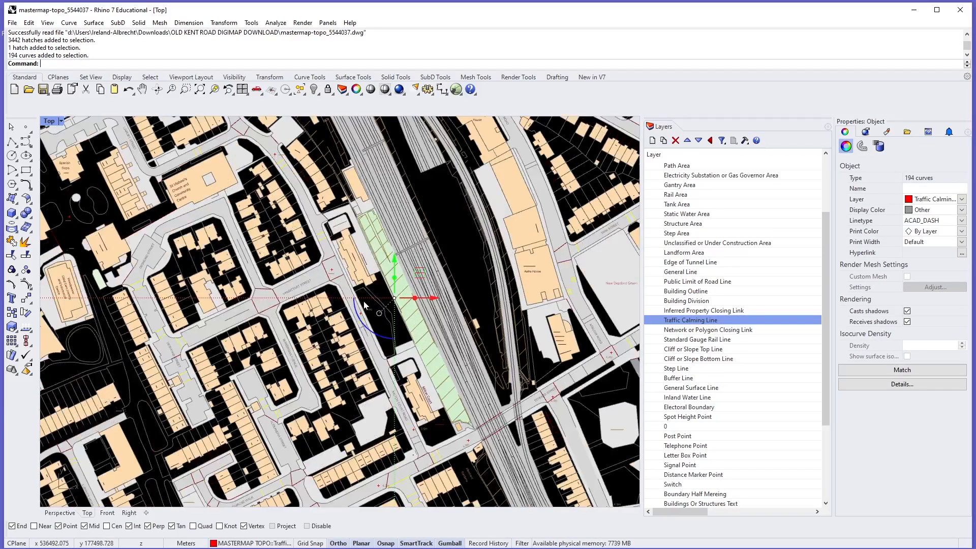
scroll(363, 305, up, 6)
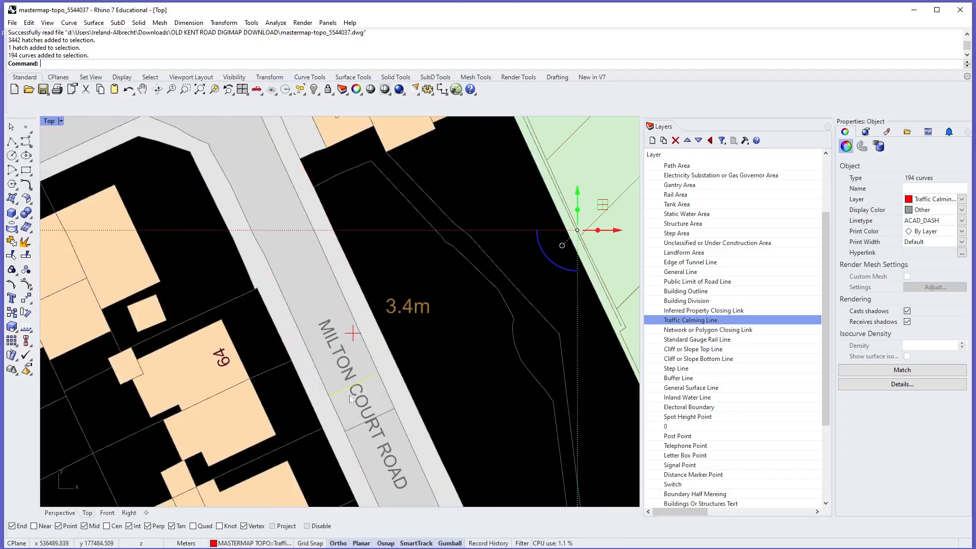
key(Escape)
- Pick the single traffic calming curve across Milton Court Road to check its properties, and release it
click(343, 389)
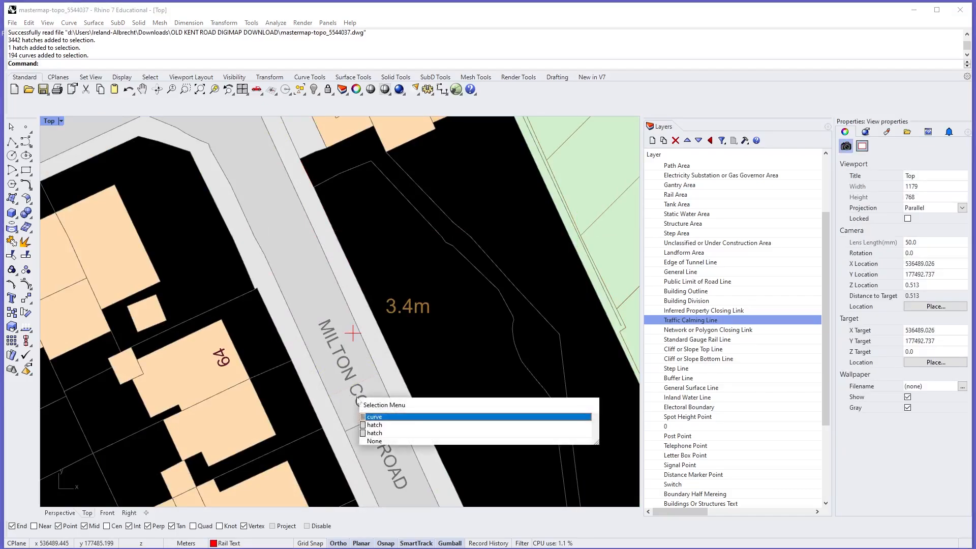
click(386, 415)
scroll(377, 373, down, 10)
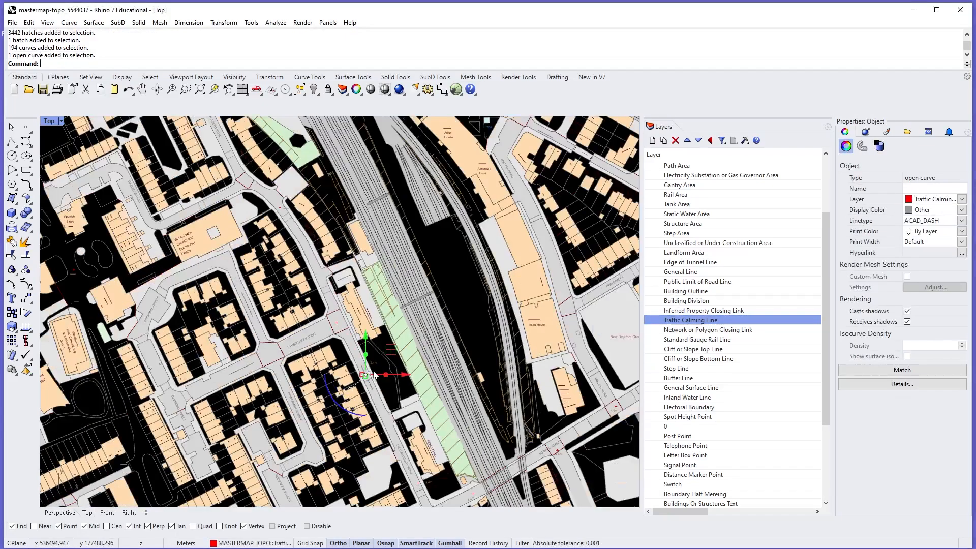
scroll(378, 373, down, 5)
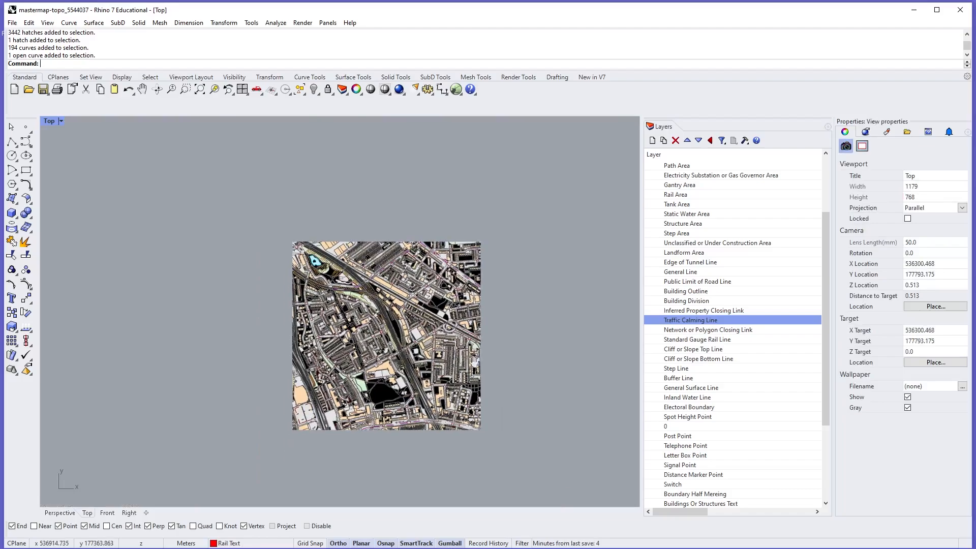
scroll(461, 346, up, 4)
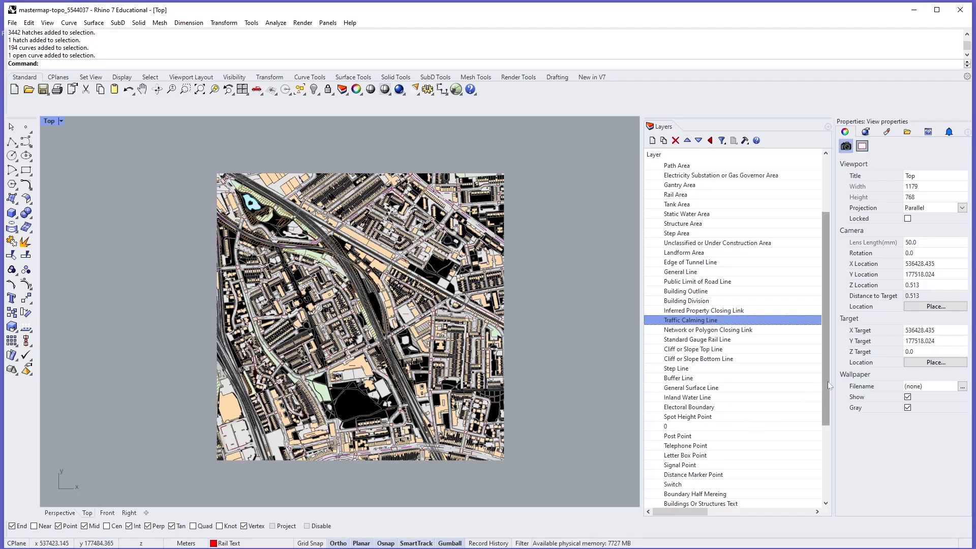
- Review the point and text layers, picking the NEW CROSS ROAD label as an example of a text object
drag(827, 382, 824, 454)
click(711, 359)
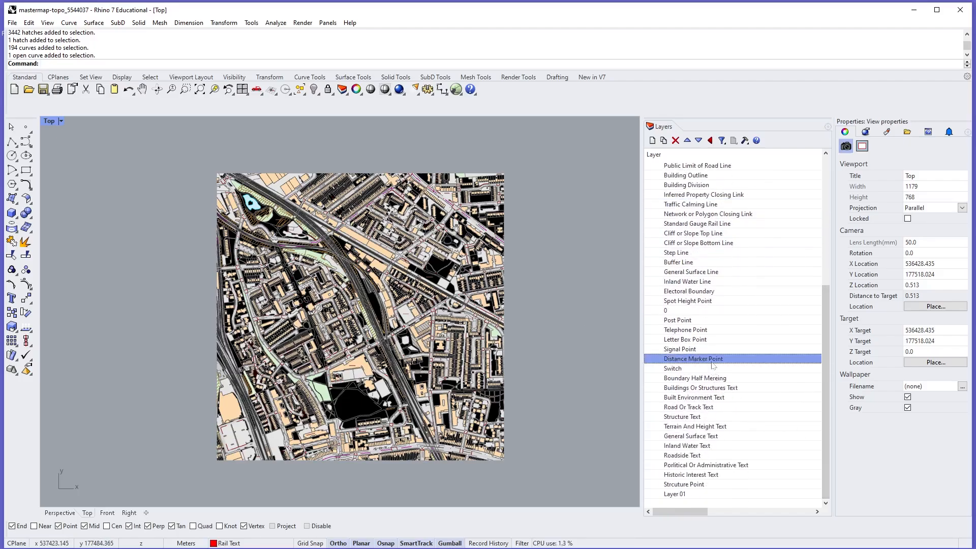
click(709, 476)
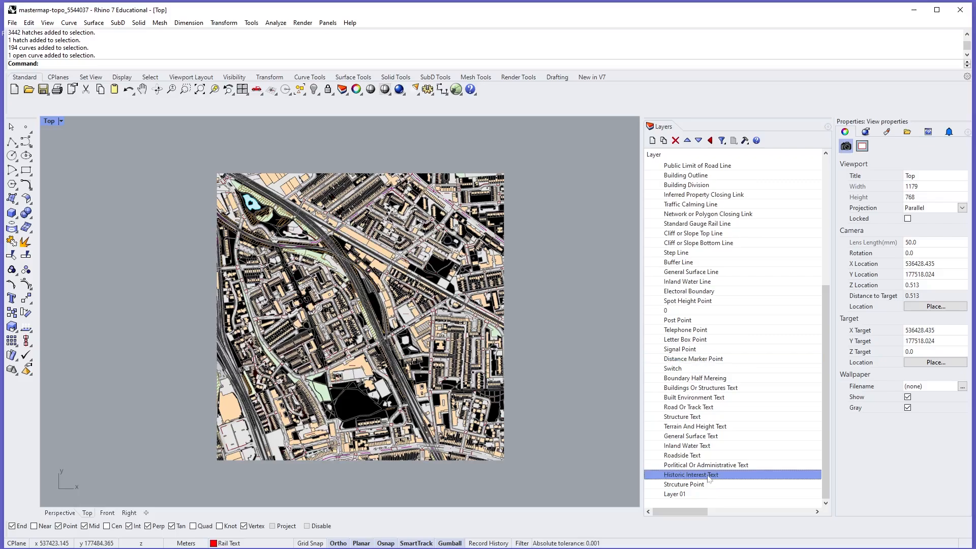
scroll(437, 456, up, 20)
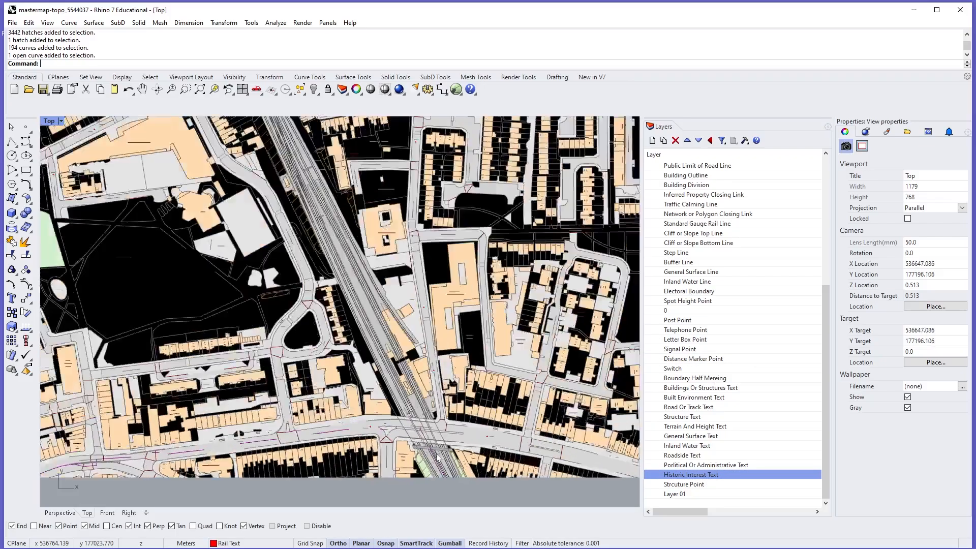
click(358, 329)
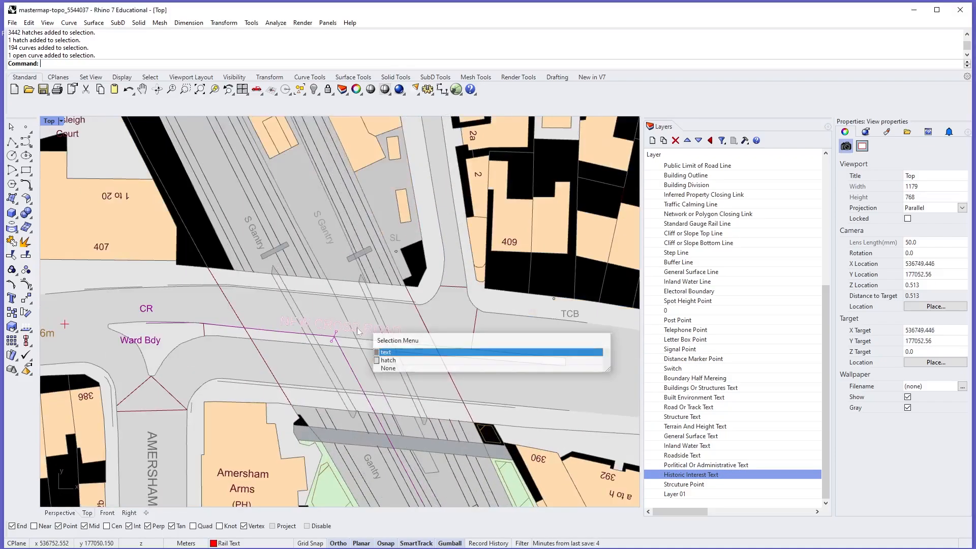
click(359, 329)
click(358, 329)
click(385, 356)
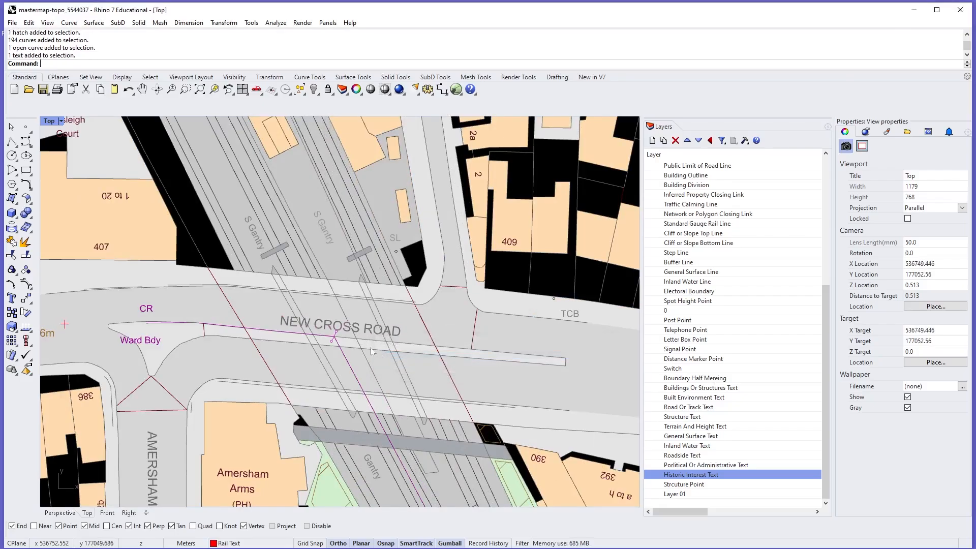
key(Escape)
click(255, 237)
click(274, 263)
scroll(274, 266, down, 10)
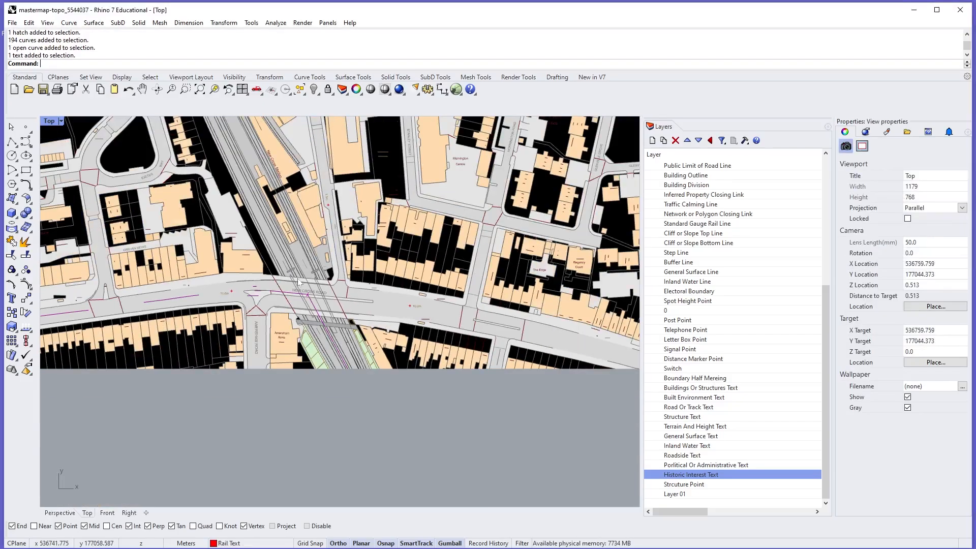
- Select the cross_symbol_mm block at the 6.3m spot height near Waldron Health Centre to check its layer, and deselect it
scroll(436, 344, up, 10)
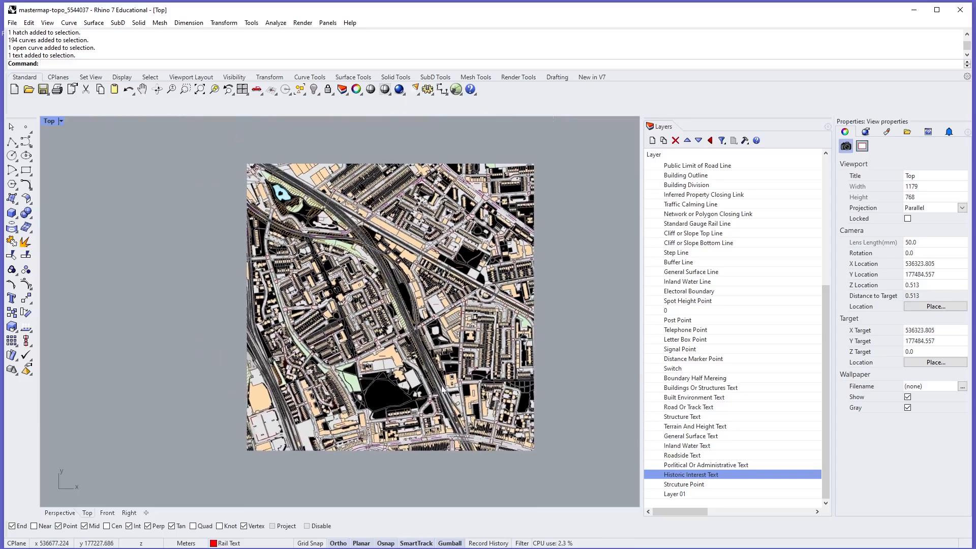
scroll(427, 386, up, 6)
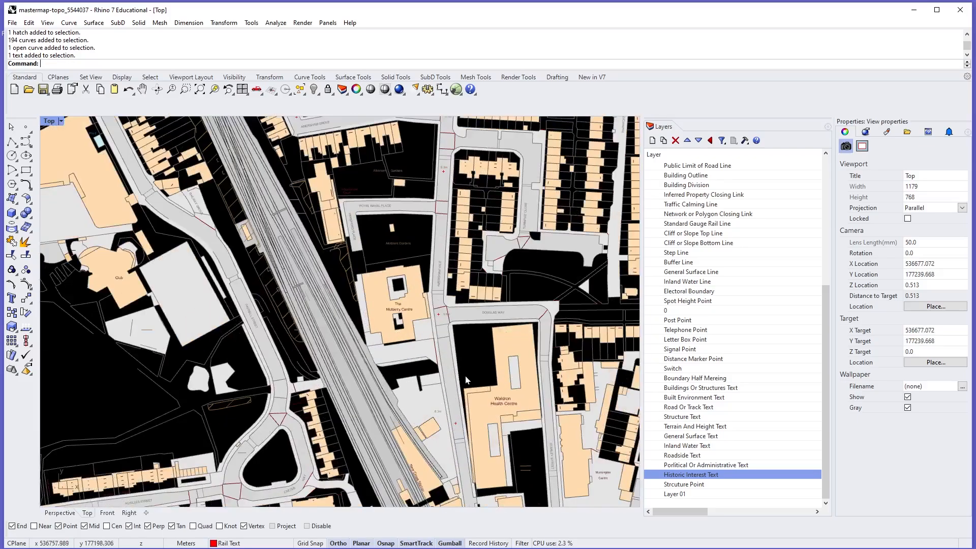
scroll(438, 427, up, 3)
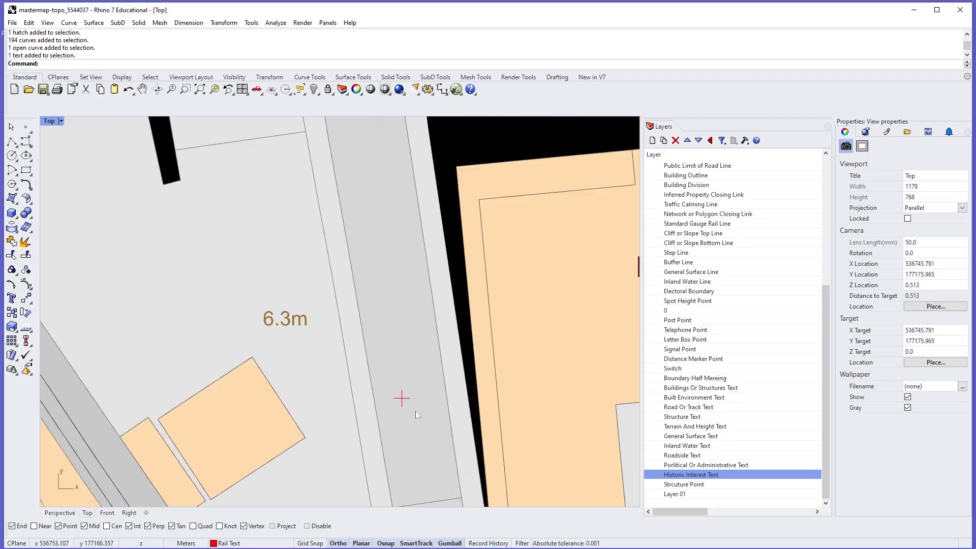
click(427, 418)
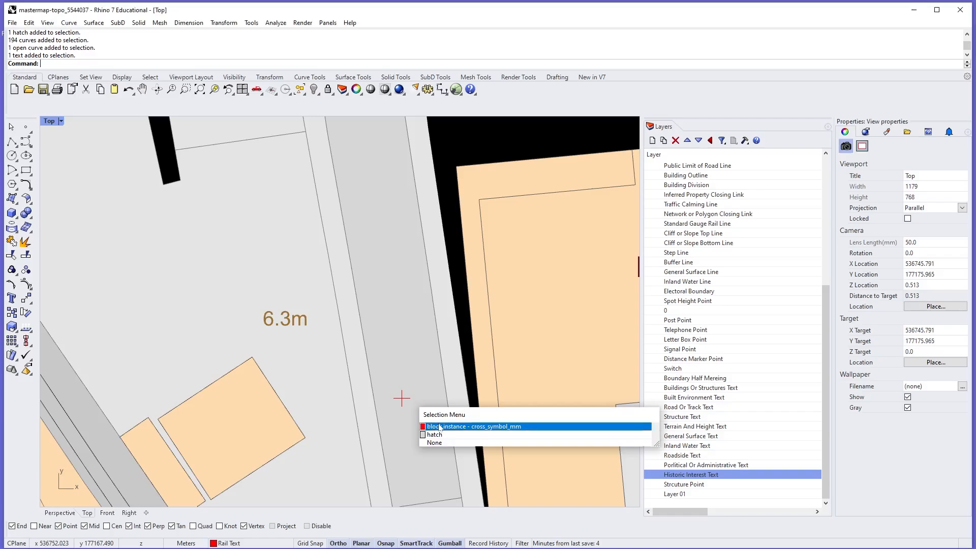
click(428, 426)
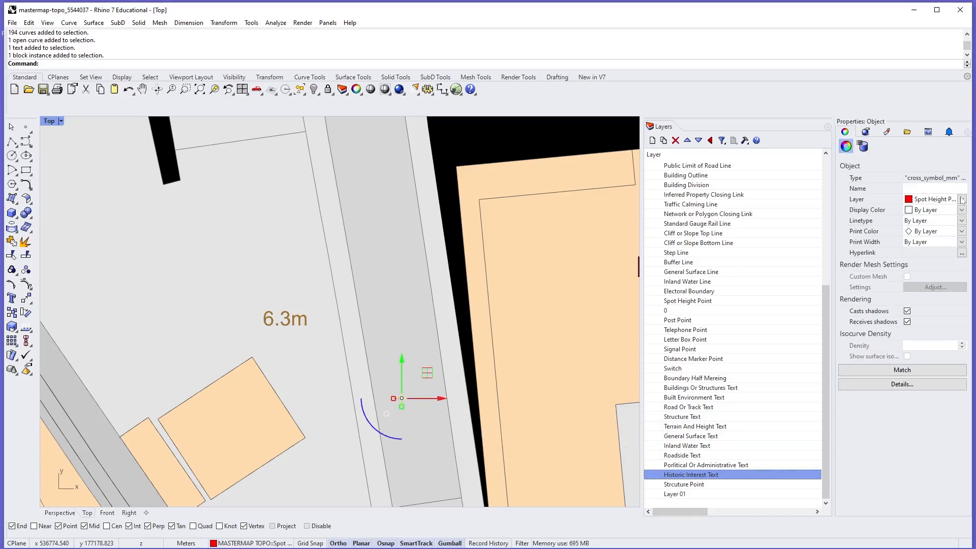
key(Escape)
scroll(393, 374, down, 10)
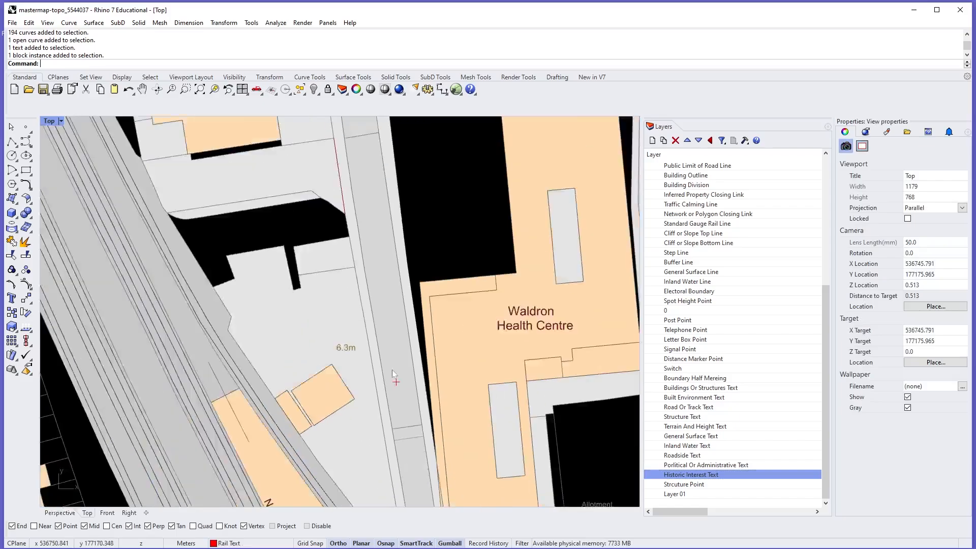
scroll(393, 373, down, 8)
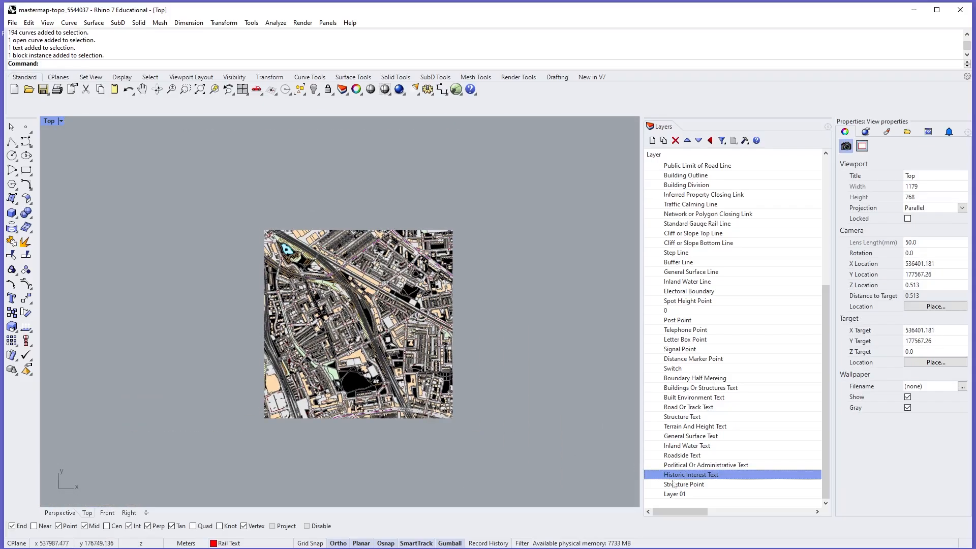
- Rename the sublayer Layer 01 as AREAS - HATCHES
click(684, 494)
click(685, 494)
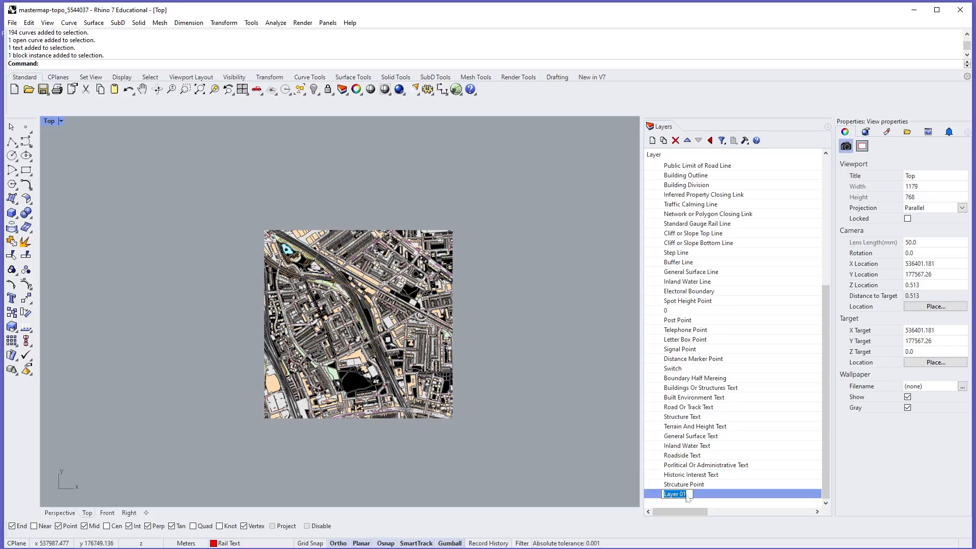
text(AREAS - HATCHES)
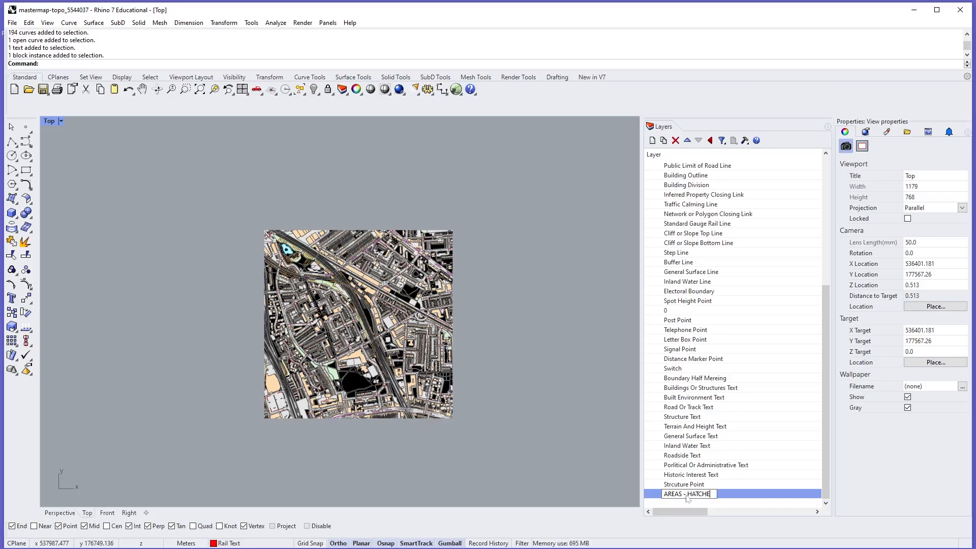
key(Return)
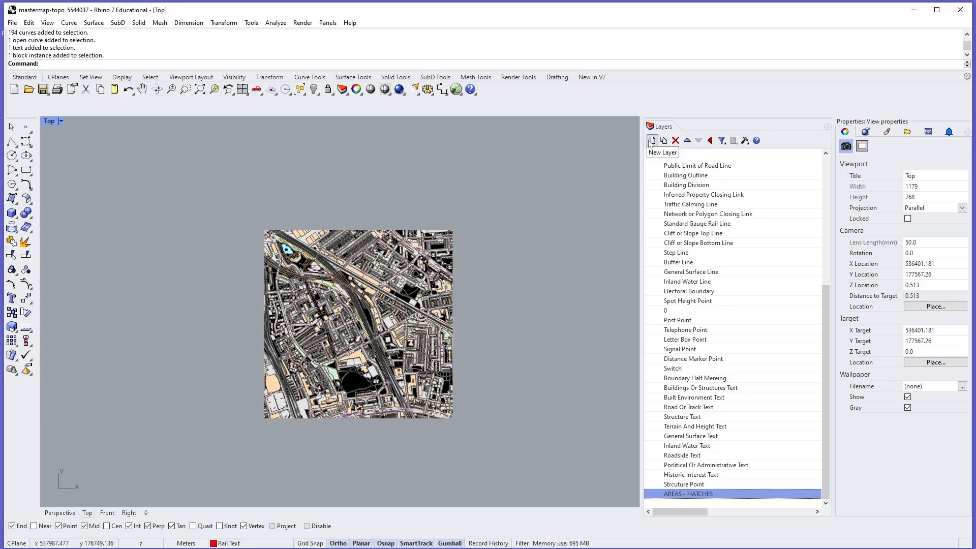
- Add two more sublayers under MASTERMAP TOPO, named LINEWORK and POINTS AND TEXT
key(ctrl+n)
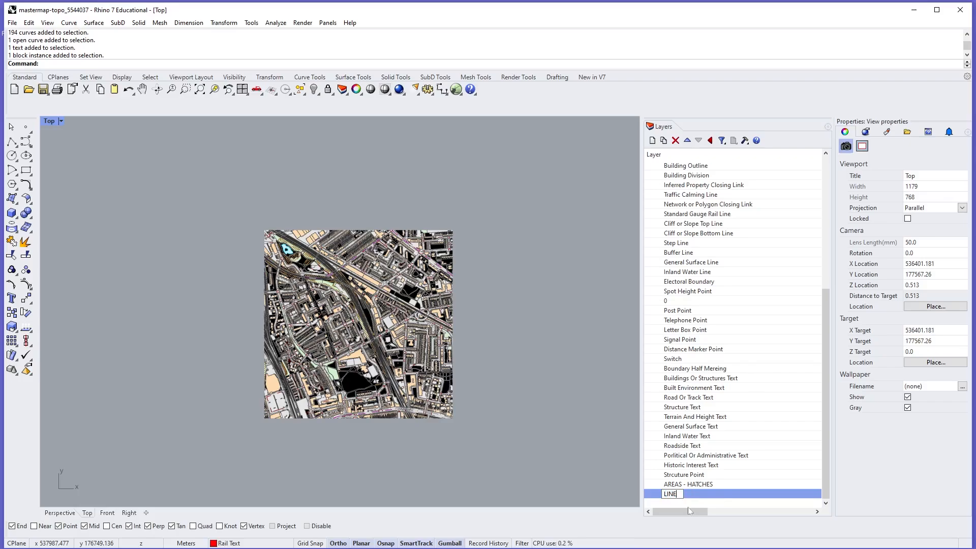
text(K)
key(Return)
click(651, 141)
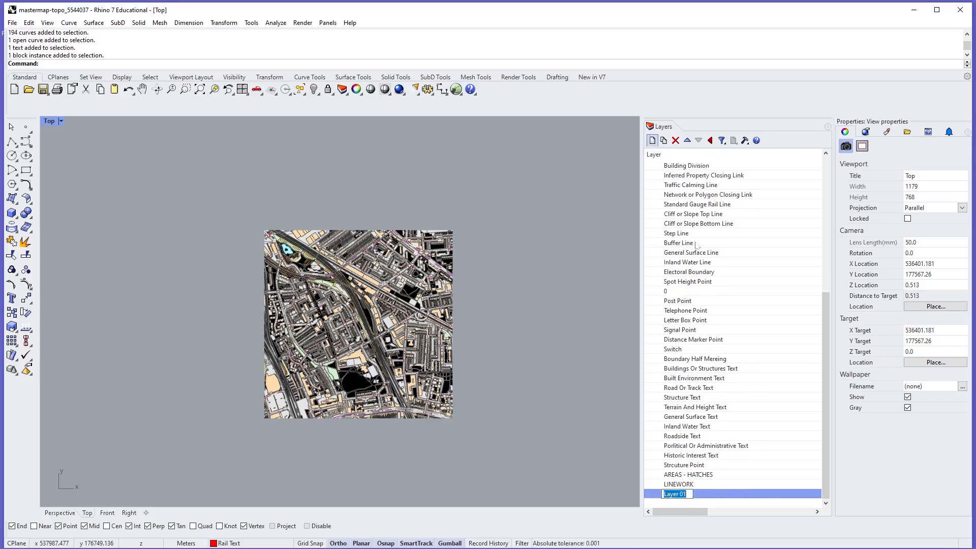
text(POINT)
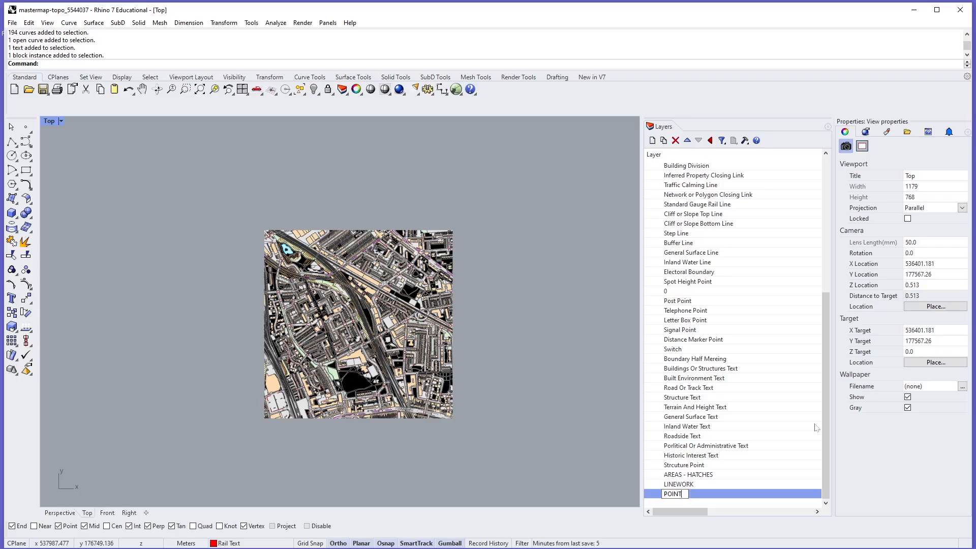
text(S AND TEXT)
key(Return)
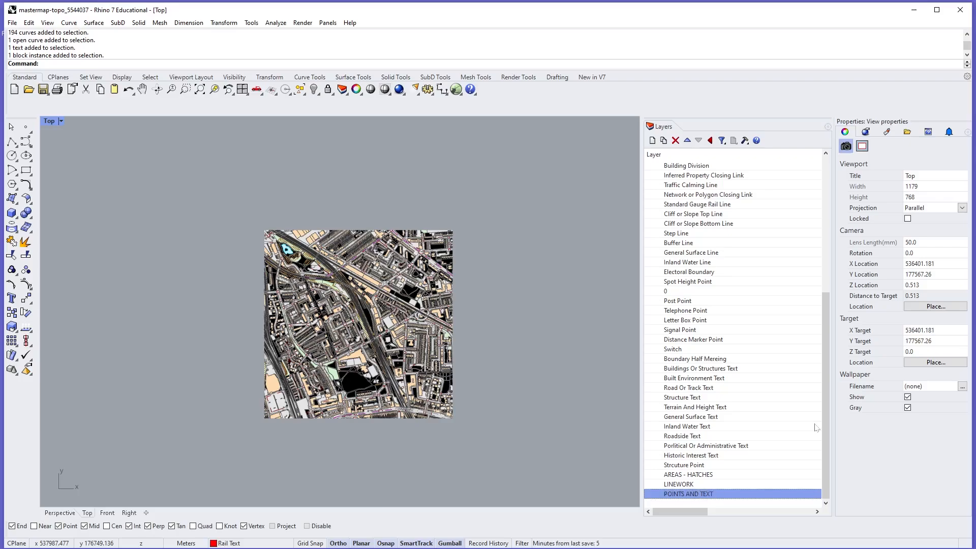
- Move the layers from Buildings Or Structures Text through Structure Point into the POINTS AND TEXT layer
click(697, 467)
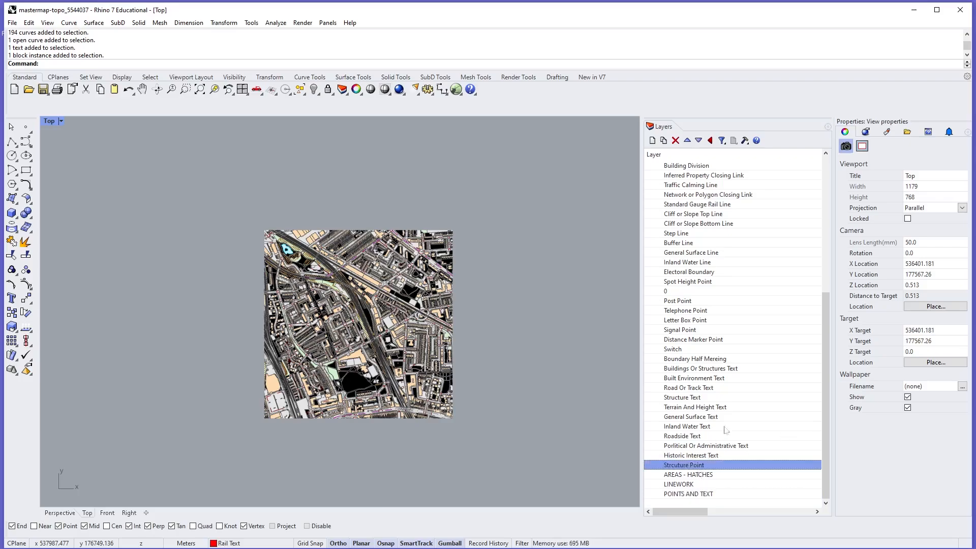
shift+click(711, 369)
drag(692, 467, 699, 494)
- Select all objects on the Boundary Half Mereing layer to locate them on the map
click(697, 359)
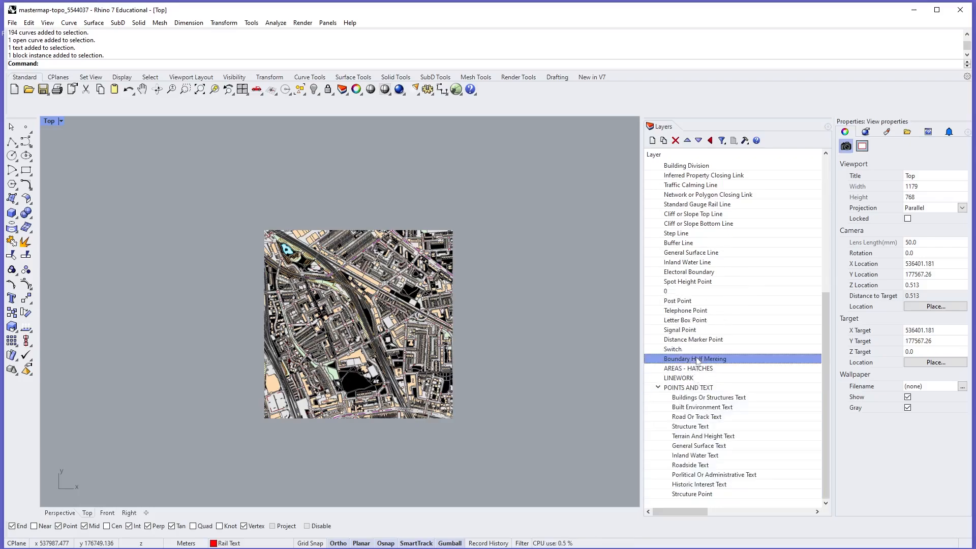
right_click(697, 359)
click(711, 512)
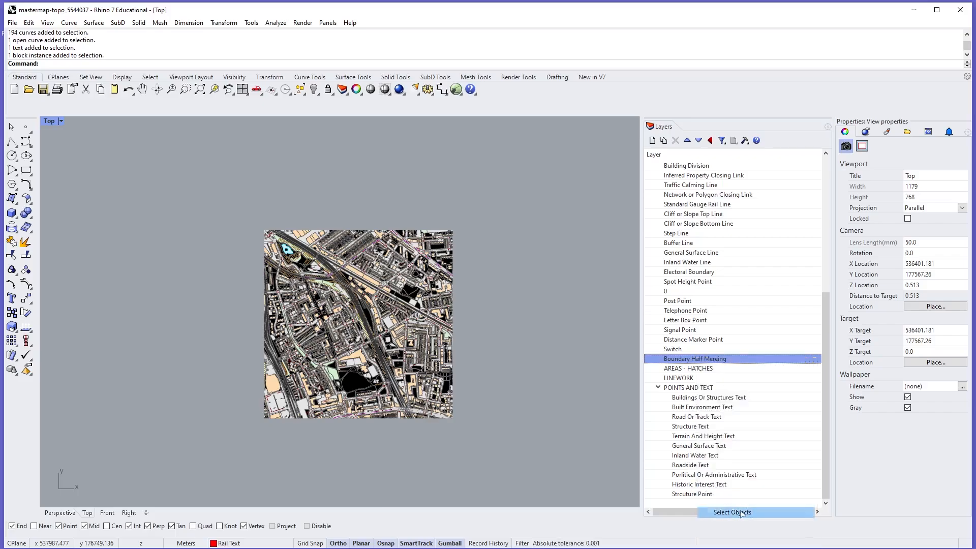
scroll(336, 351, up, 14)
scroll(392, 356, down, 16)
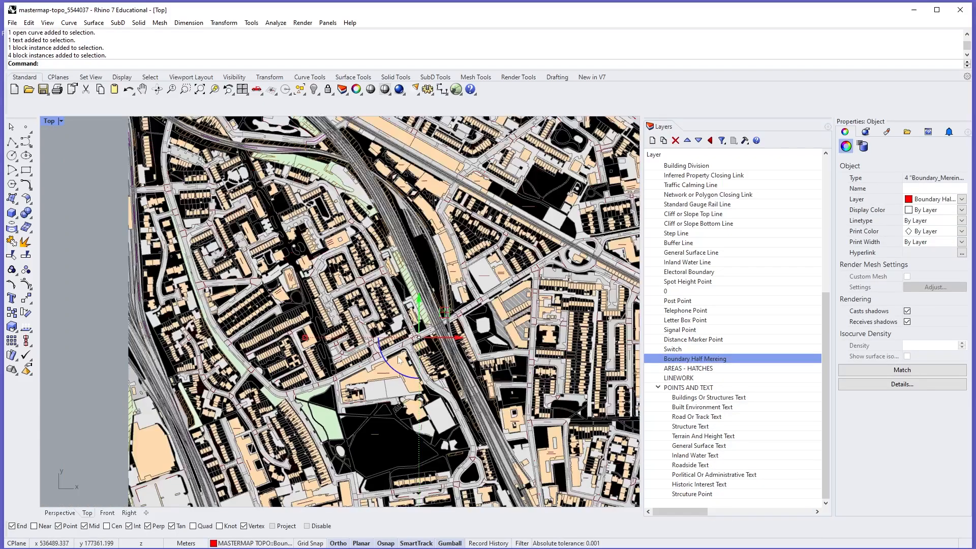
scroll(399, 354, down, 4)
- Move the selected boundary mereing blocks clear of the map to inspect their shape, and undo the move
drag(438, 348, 545, 357)
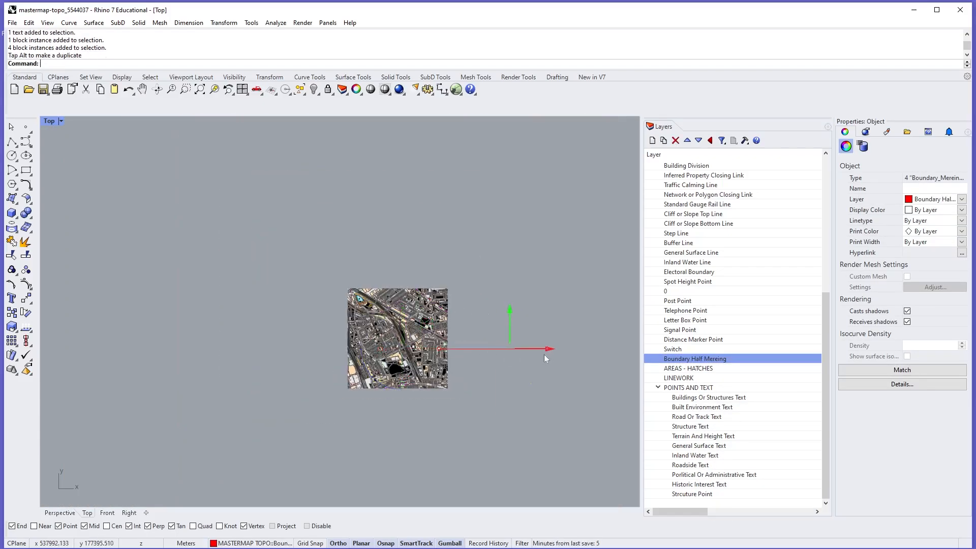
scroll(535, 385, up, 6)
scroll(535, 386, up, 5)
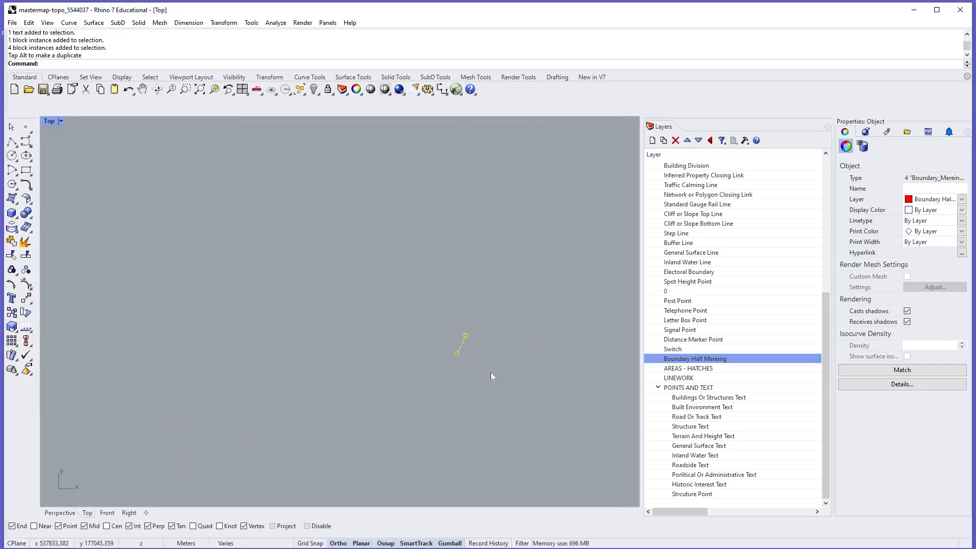
scroll(462, 351, down, 8)
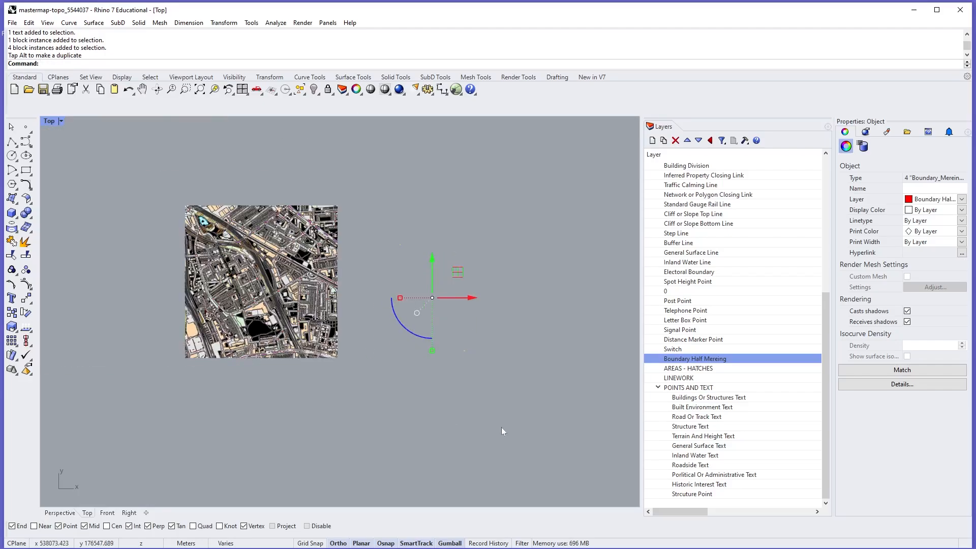
key(ctrl+z)
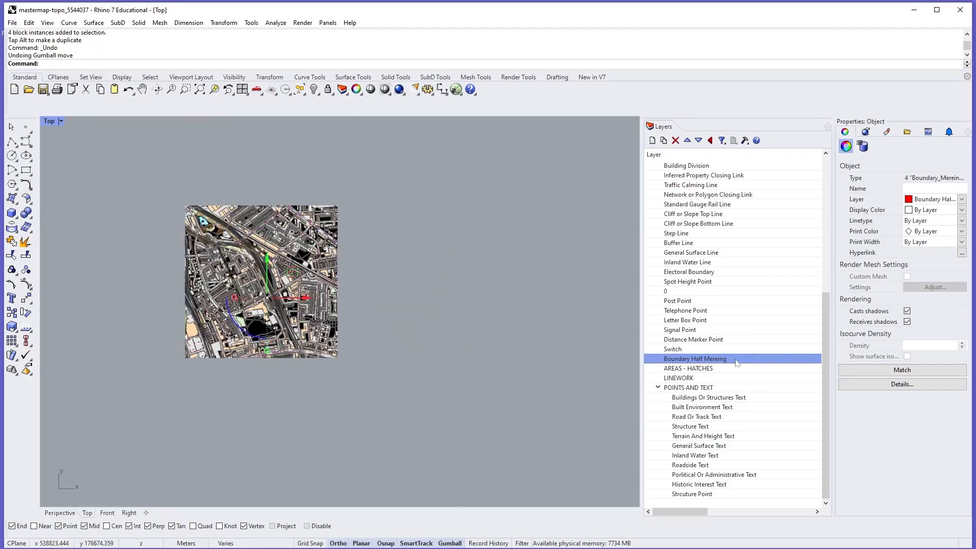
- Move the Boundary Half Mereing, Post Point through Switch, and Spot Height Point layers into POINTS AND TEXT, and collapse that group
drag(719, 362, 706, 395)
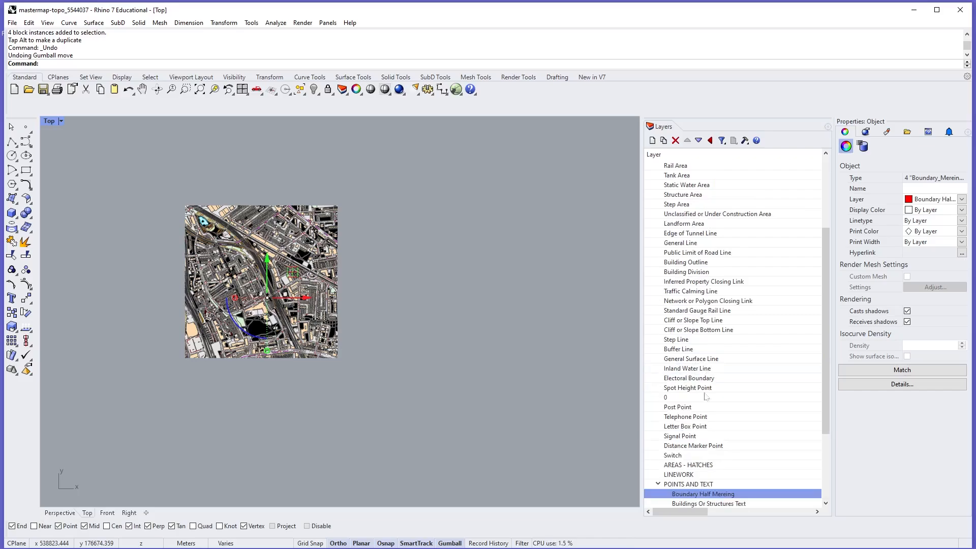
click(686, 369)
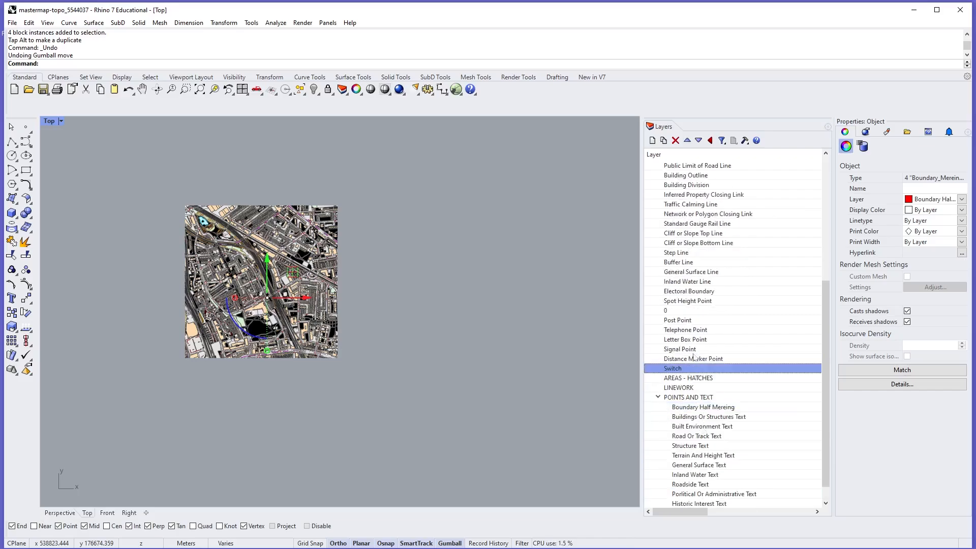
shift+click(691, 322)
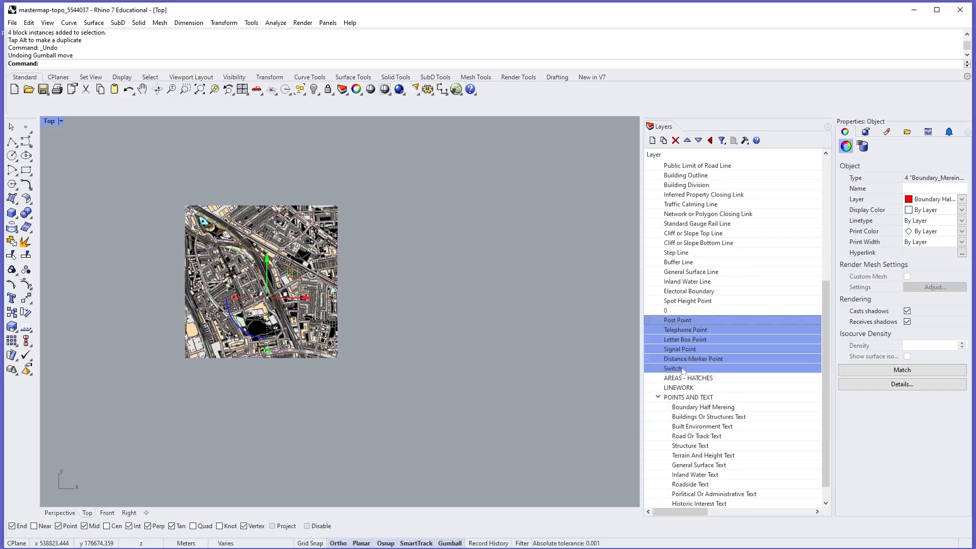
drag(683, 371, 687, 399)
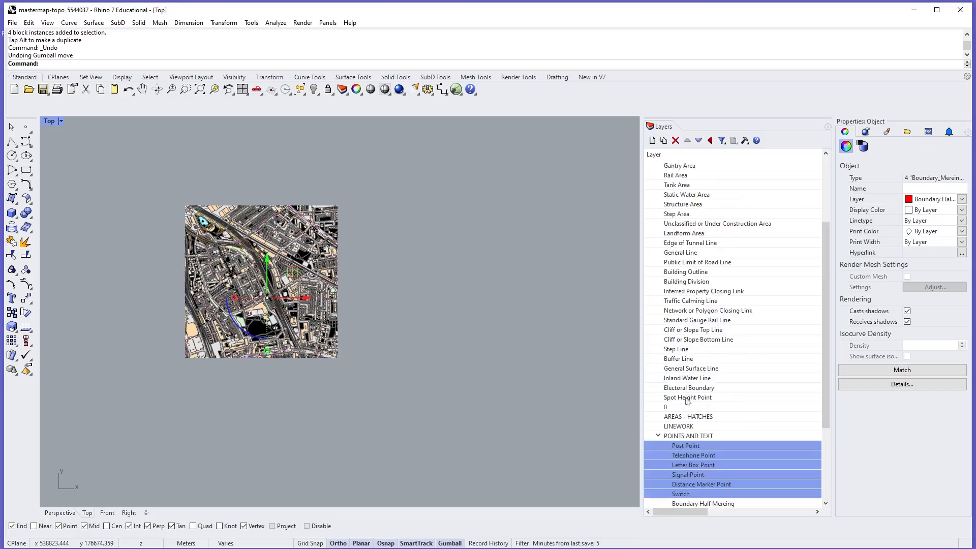
click(659, 436)
drag(696, 458, 696, 494)
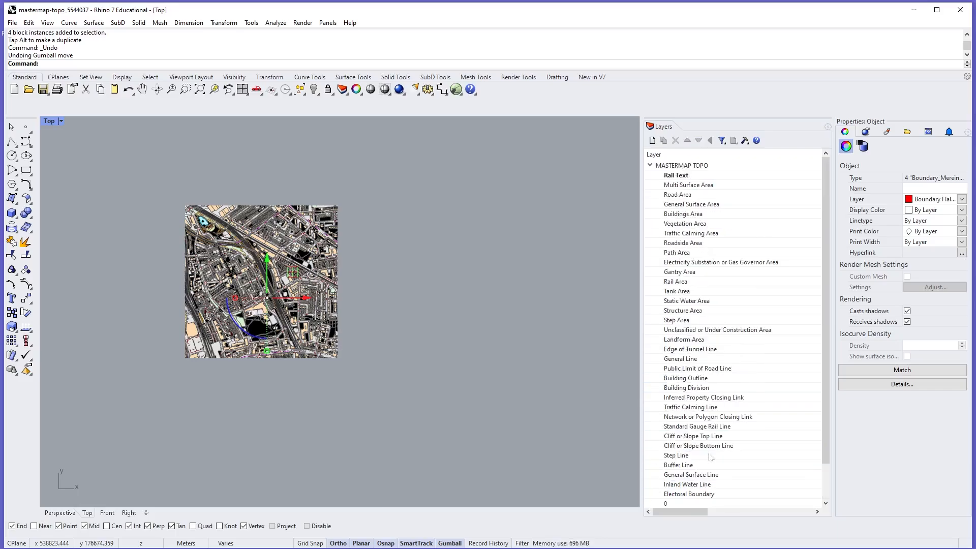
- Move the layers from Edge of Tunnel Line through Electoral Boundary into the LINEWORK layer, and collapse the group
click(714, 447)
click(699, 465)
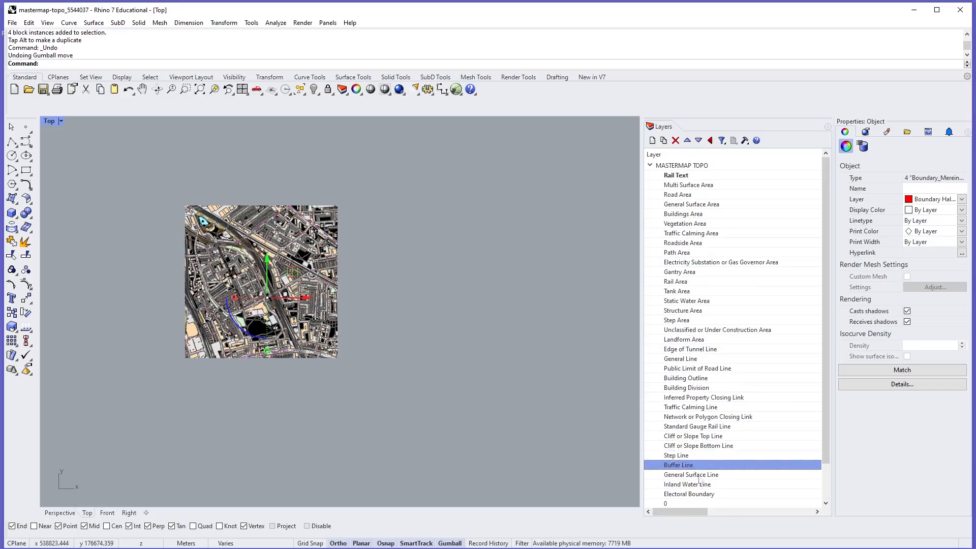
scroll(699, 462, down, 2)
click(713, 456)
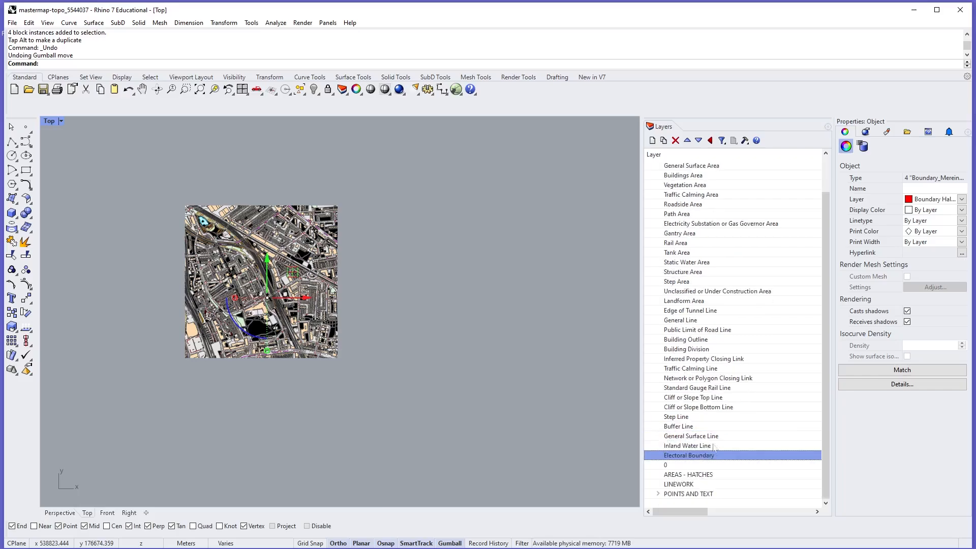
shift+click(711, 310)
drag(694, 461, 697, 485)
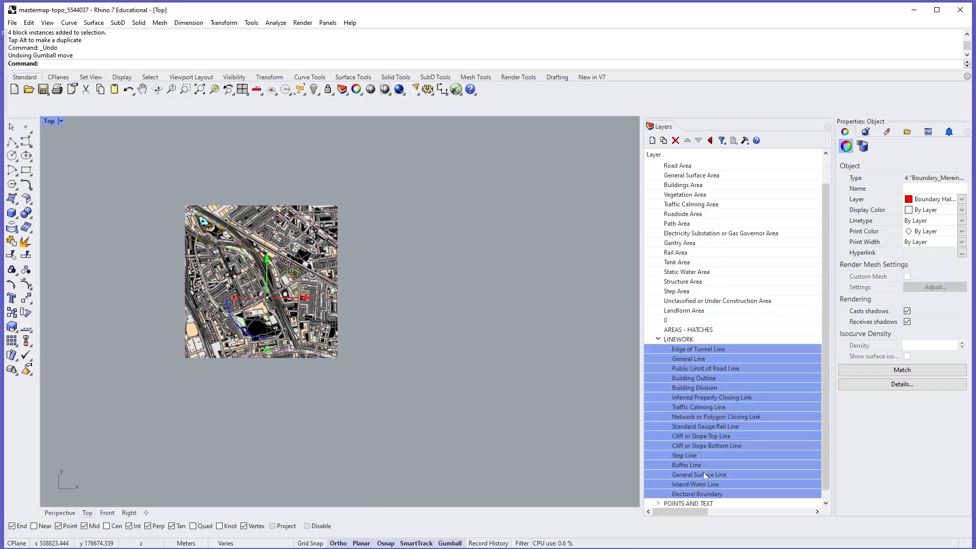
click(658, 340)
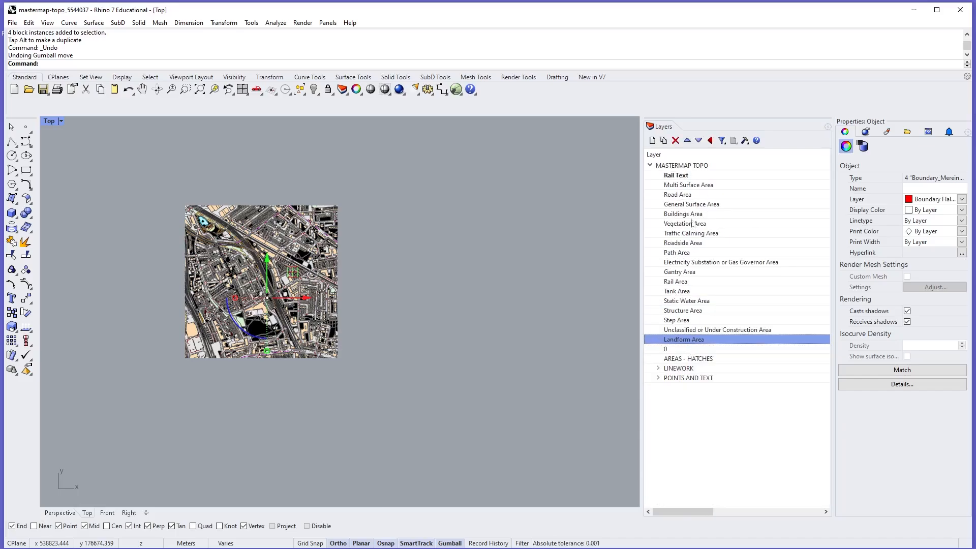
- Move Rail Text into POINTS AND TEXT, and the layers from Multi Surface Area through Landform Area into AREAS - HATCHES
click(686, 175)
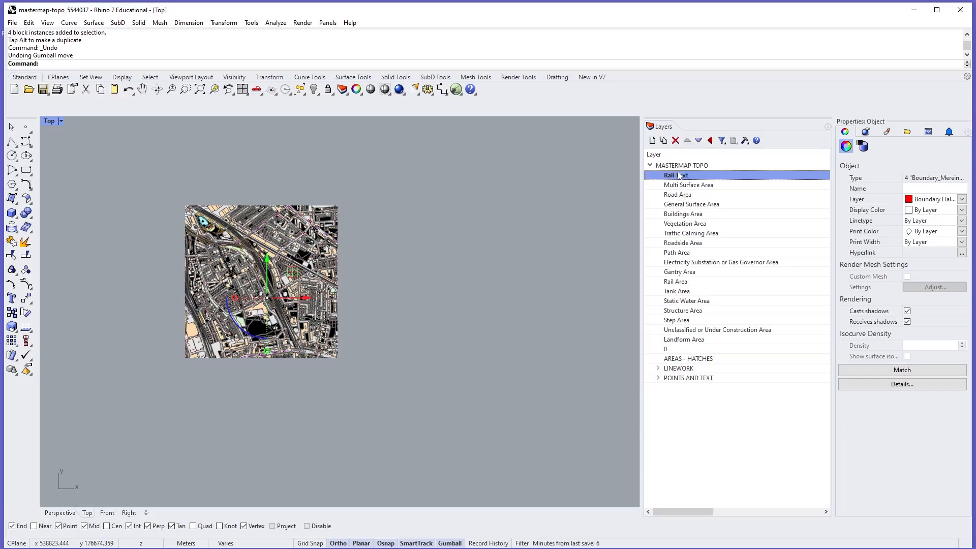
drag(679, 176, 708, 381)
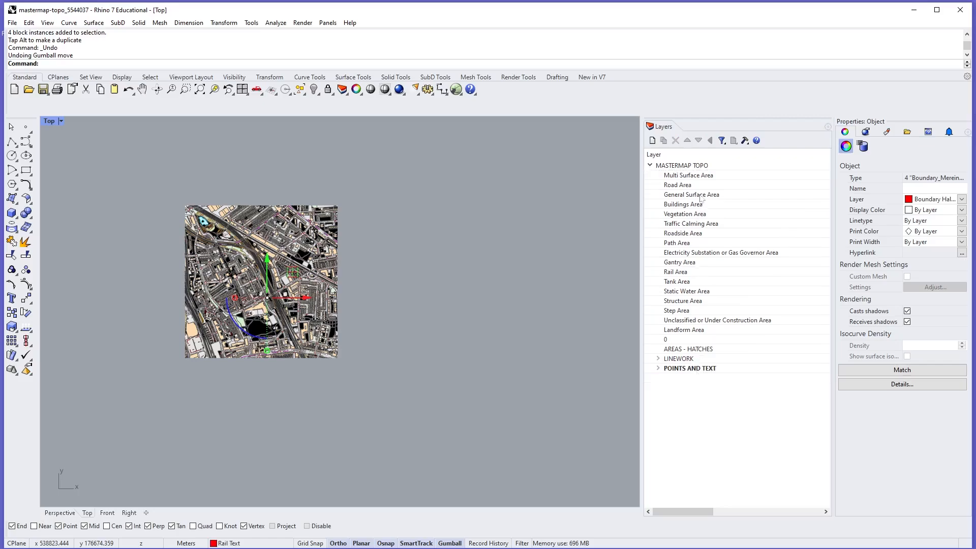
click(697, 330)
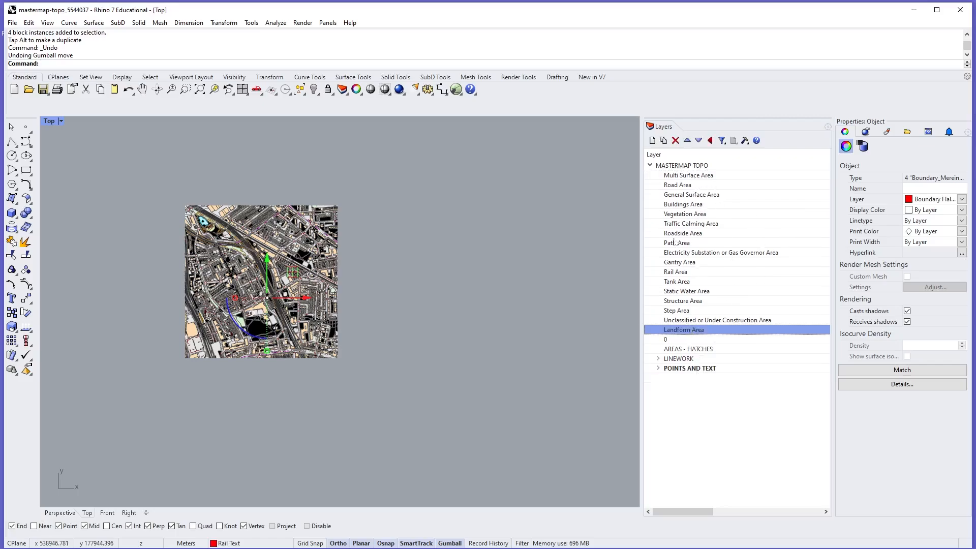
shift+click(682, 179)
drag(684, 330, 695, 351)
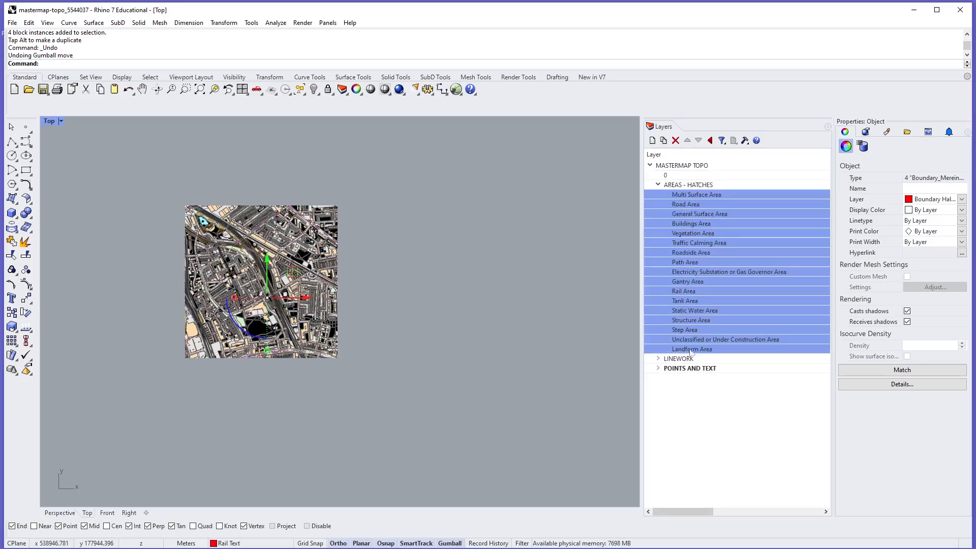
click(658, 185)
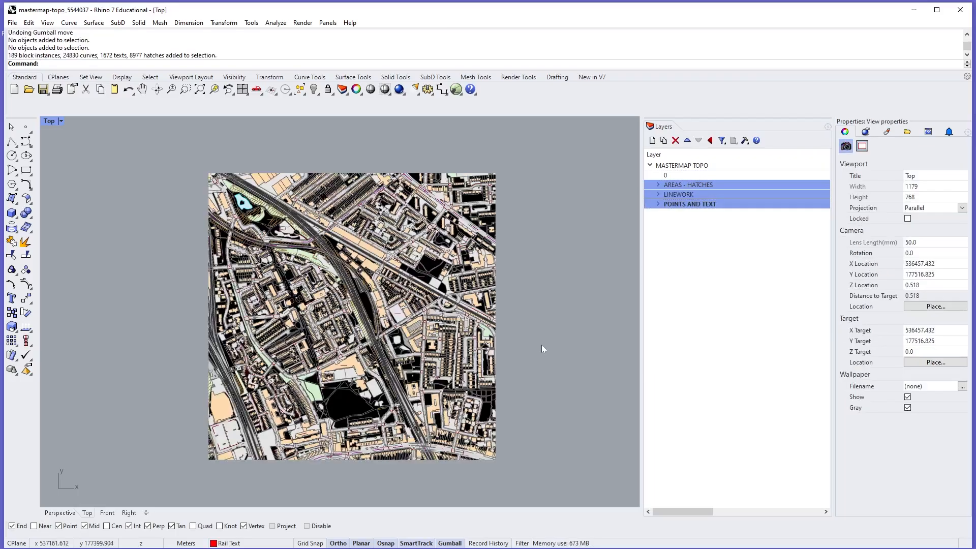
- Collapse the MASTERMAP TOPO group and add a top-level layer named NATIONAL GRID SQAURES
click(650, 166)
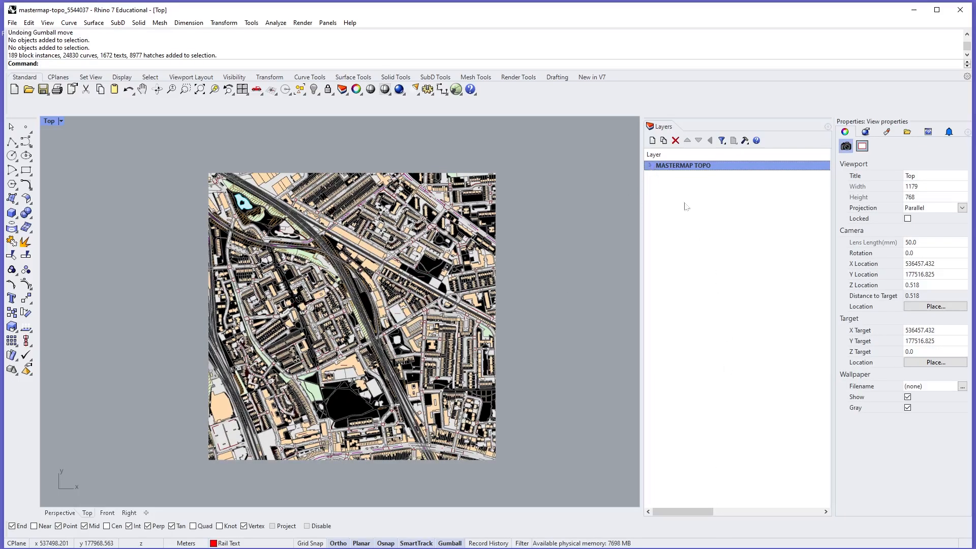
click(652, 141)
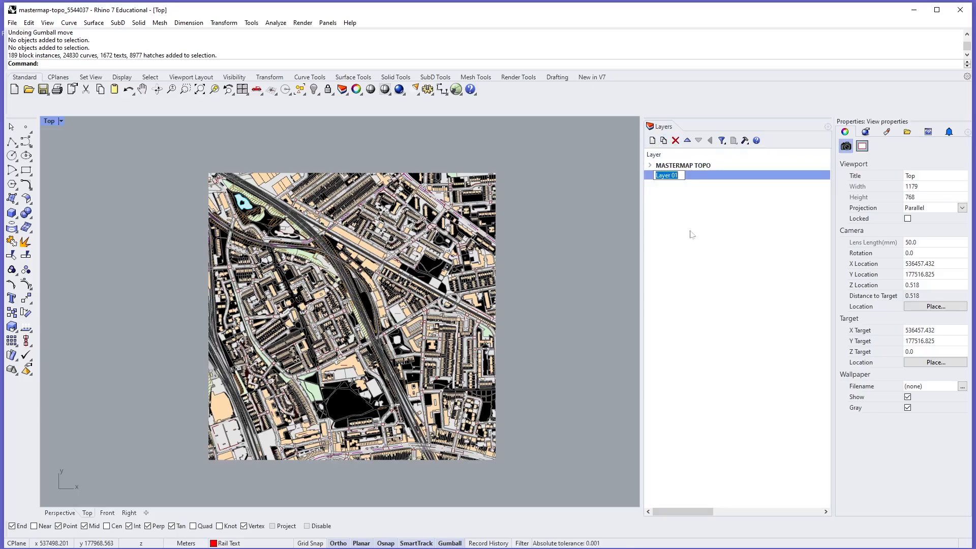
text(NATIONAL )
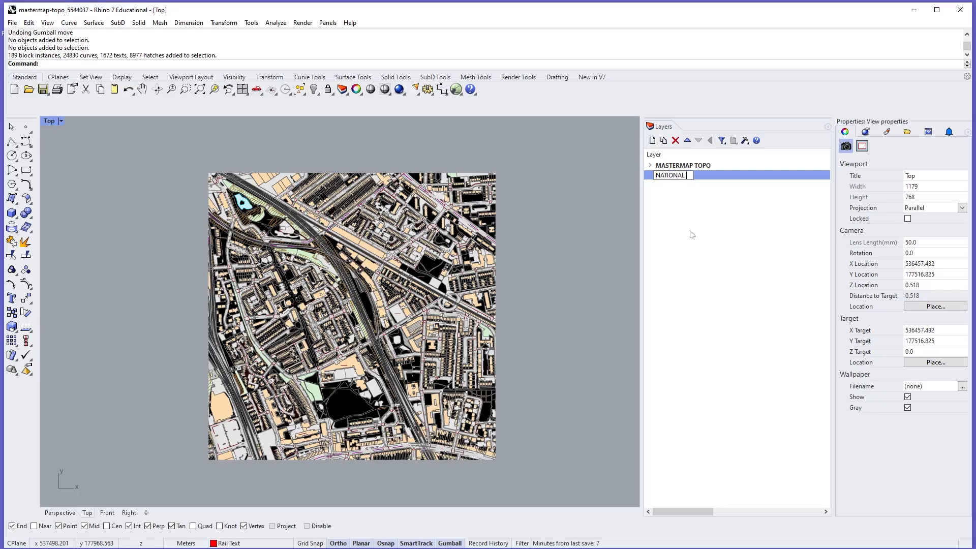
text(GRID SQAURES)
key(Return)
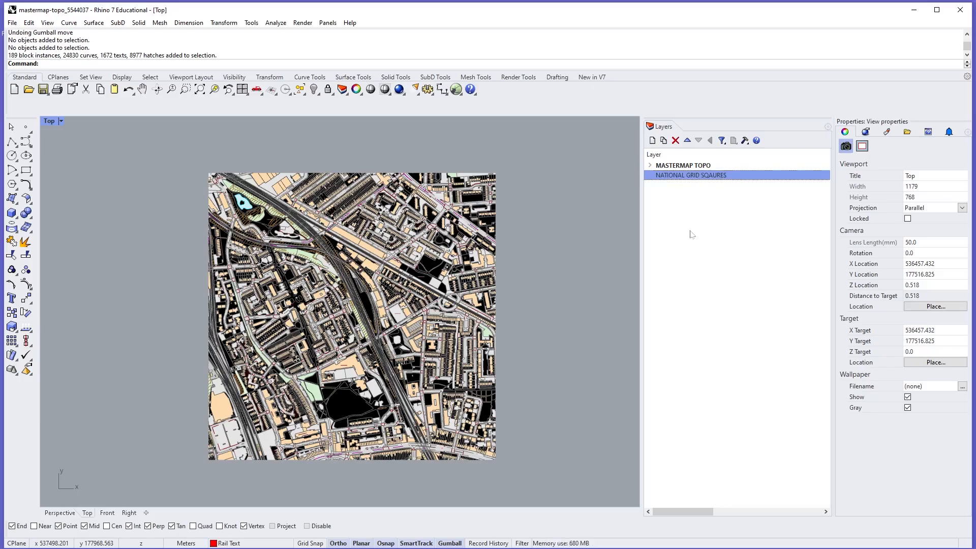
- Correct the spelling of the new layer's name to NATIONAL GRID SQUARES
double_click(717, 175)
click(713, 175)
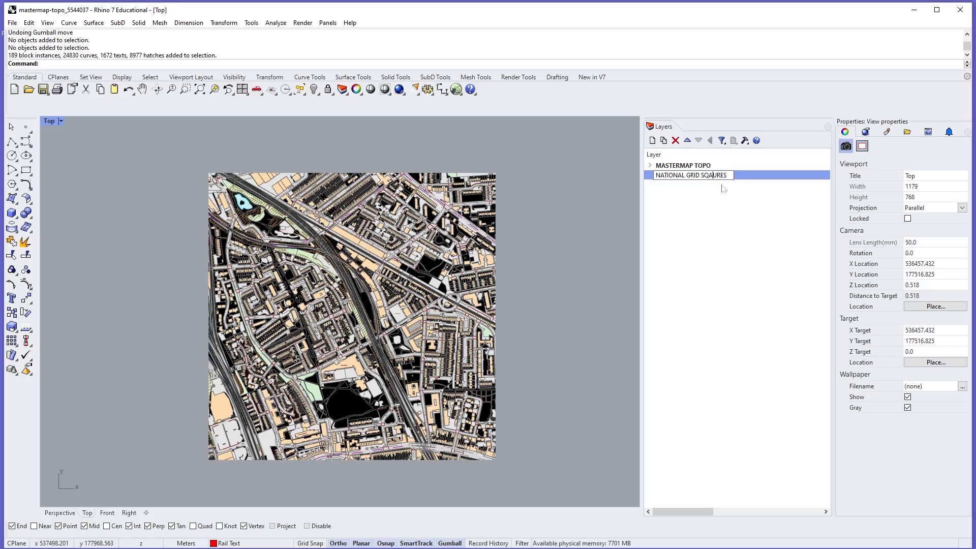
key(BackSpace)
key(Right)
text(A)
key(Return)
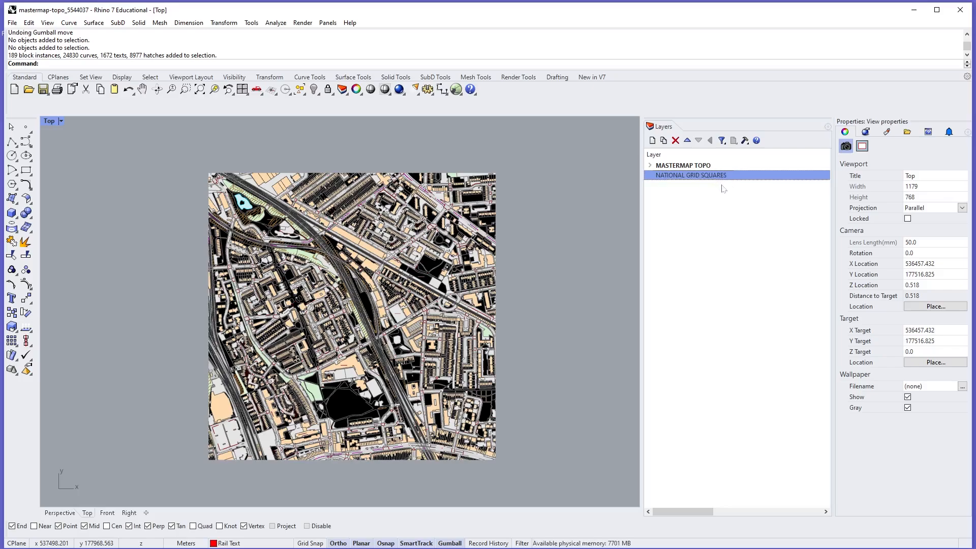
- Start a rectangle, widen the Layers panel to show its property columns, and make NATIONAL GRID SQUARES the current layer
click(26, 170)
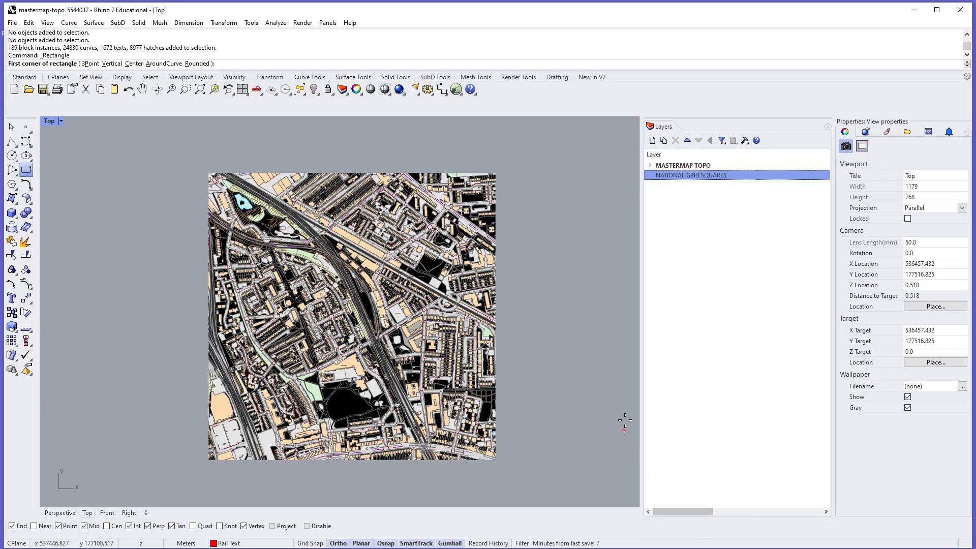
drag(641, 392, 555, 392)
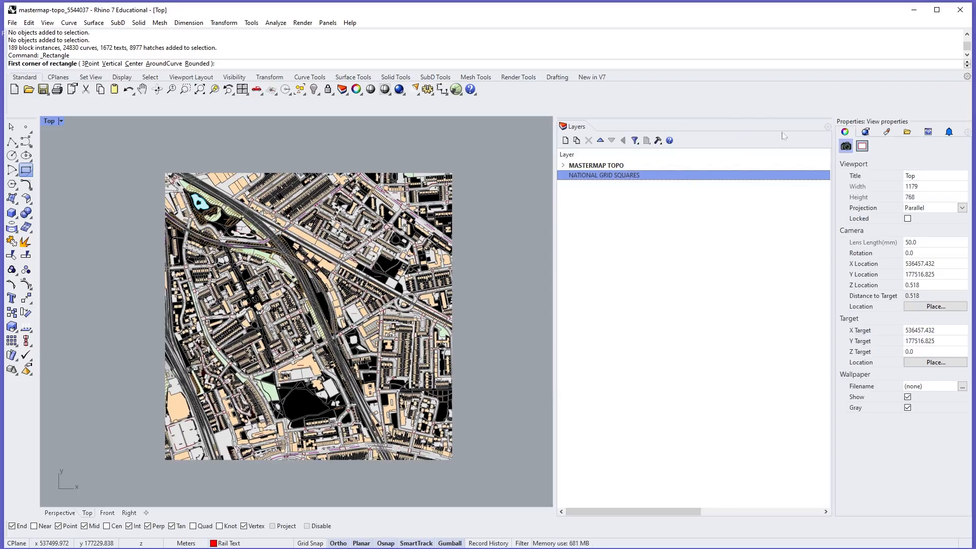
drag(641, 512, 677, 512)
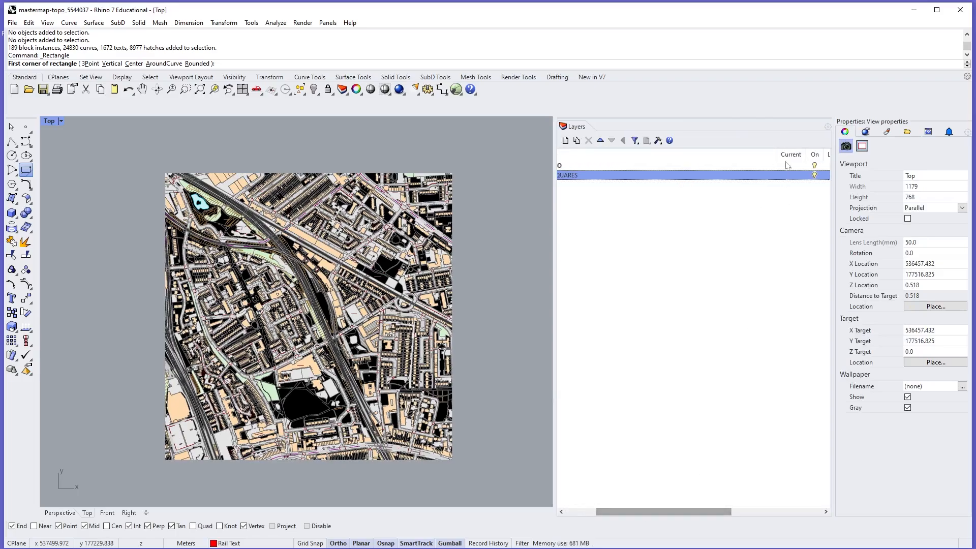
drag(701, 161, 649, 157)
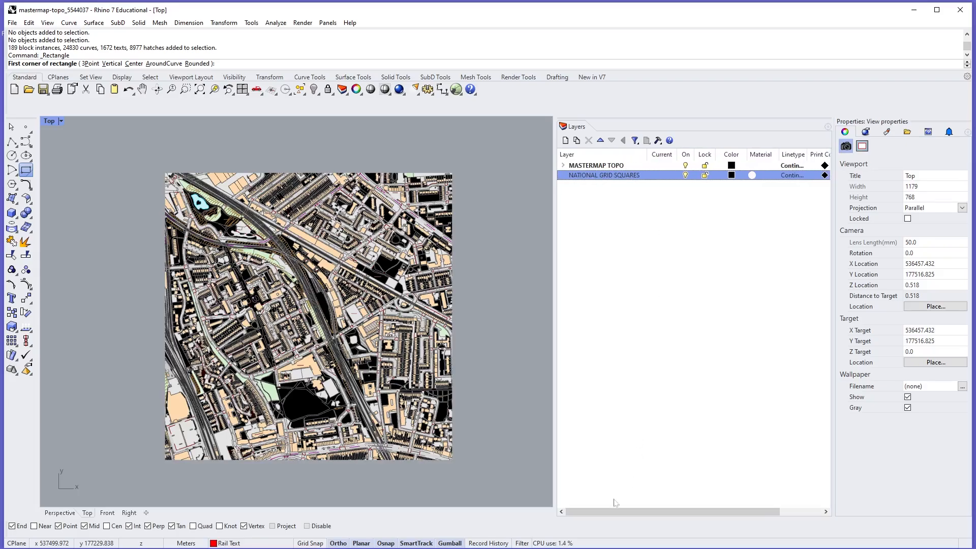
drag(554, 421, 588, 420)
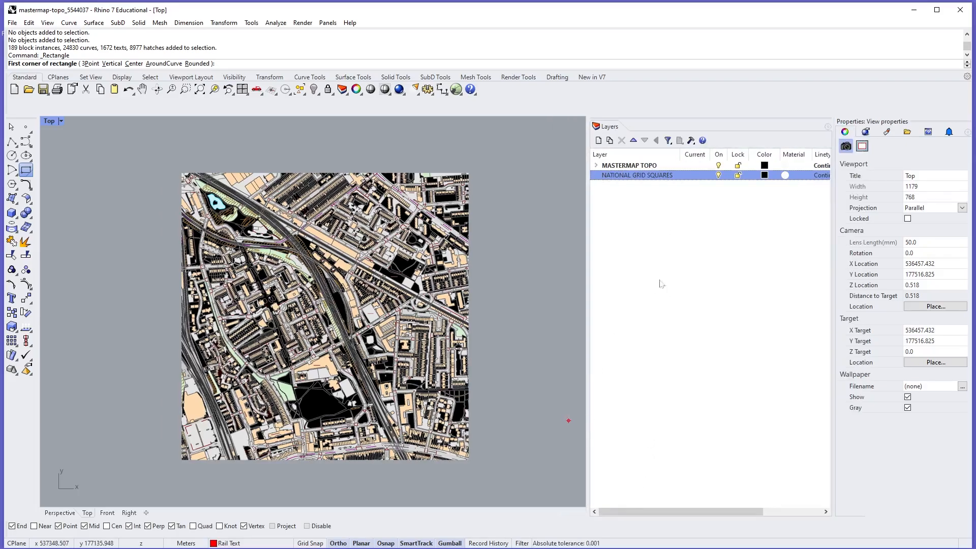
click(694, 174)
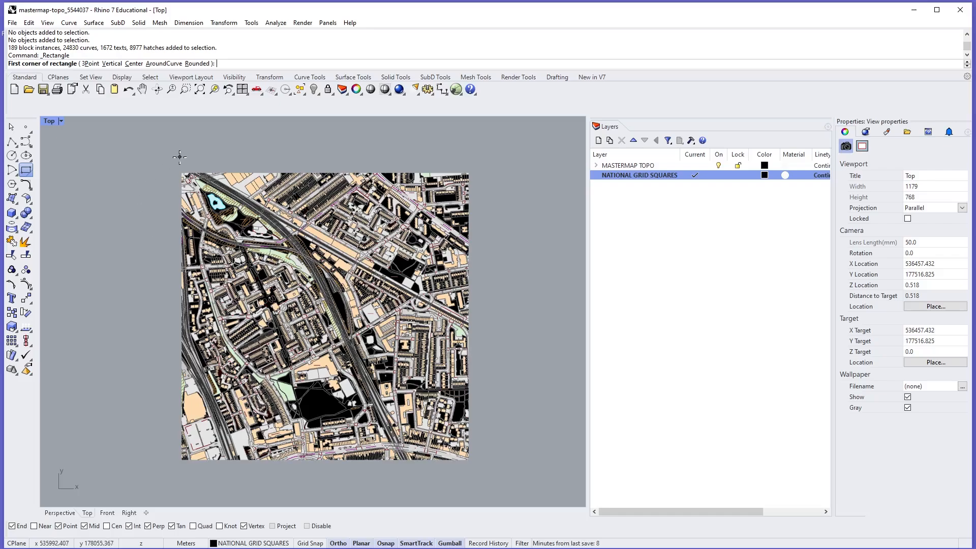
- Draw the grid square as a rectangle from the map tile's upper-left corner to its lower-right corner
click(181, 173)
scroll(470, 462, up, 5)
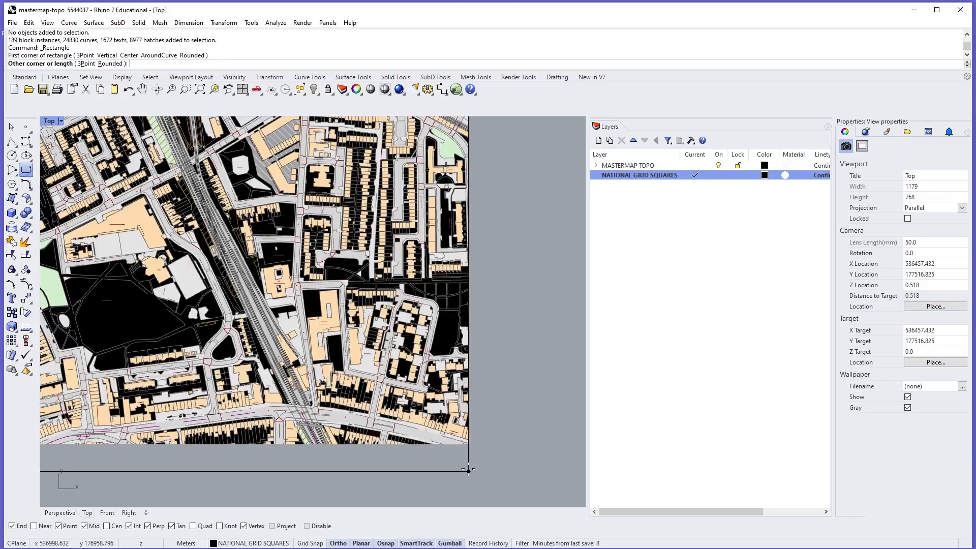
click(469, 358)
scroll(495, 401, down, 6)
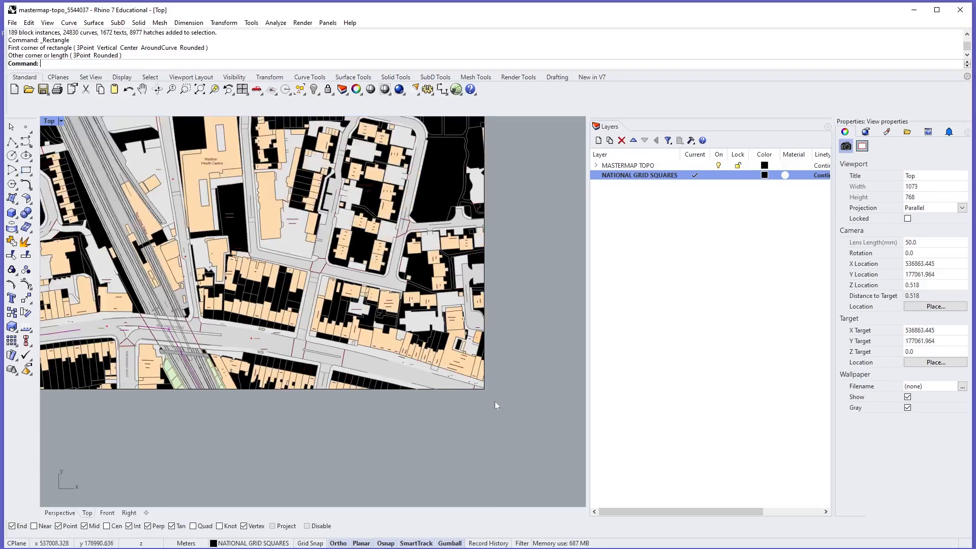
- Examine how the rectangle fits the edges and corners of the map tile
scroll(309, 216, up, 3)
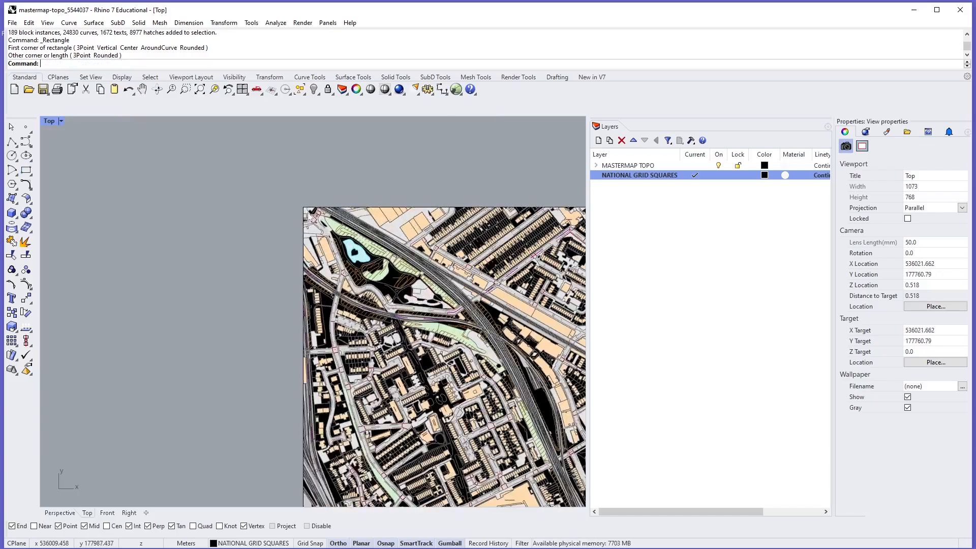
scroll(309, 216, up, 5)
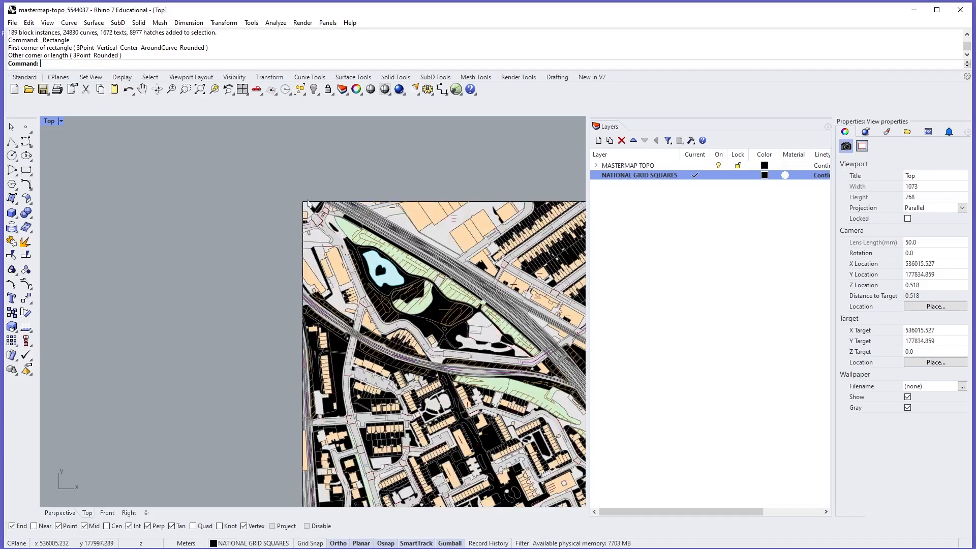
scroll(314, 197, down, 3)
scroll(314, 198, up, 5)
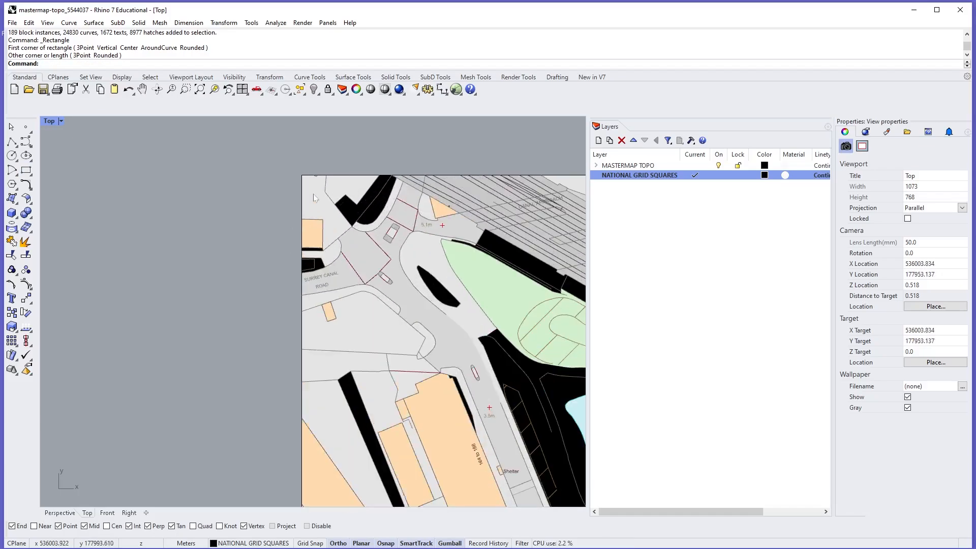
scroll(314, 198, down, 5)
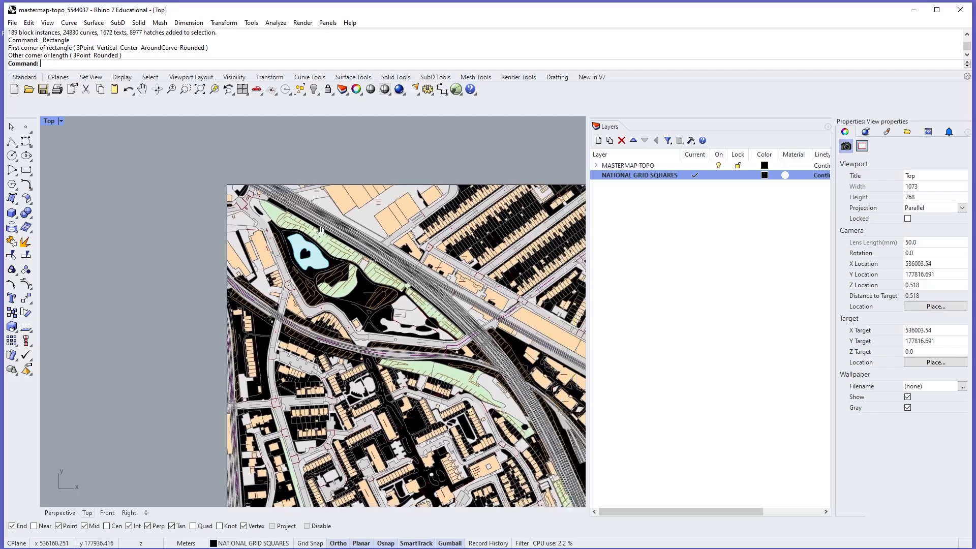
scroll(223, 213, down, 5)
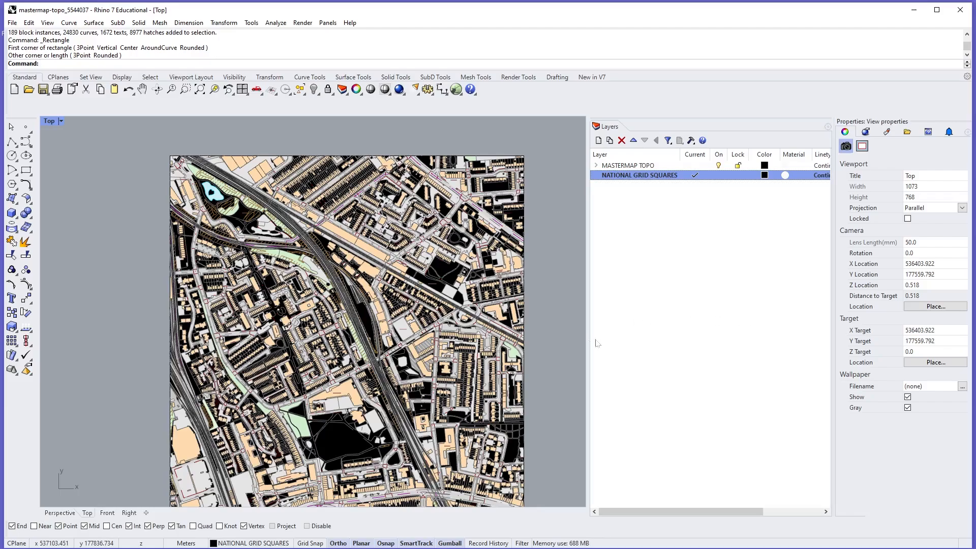
right_drag(551, 375, 546, 357)
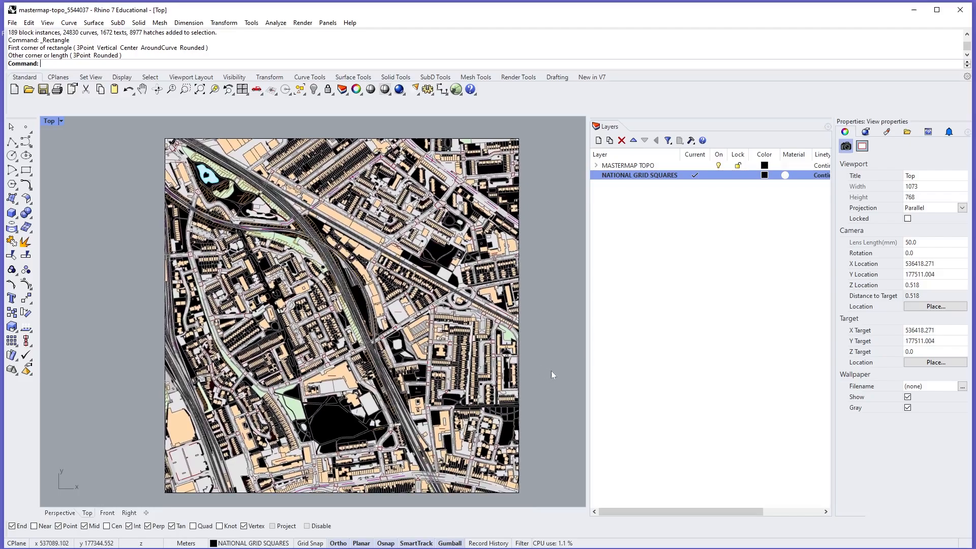
- Compare the upper-left corner of the grid square with the National Grid coordinates in COORDINATES.PNG, leaving nothing selected
scroll(164, 156, up, 10)
click(174, 187)
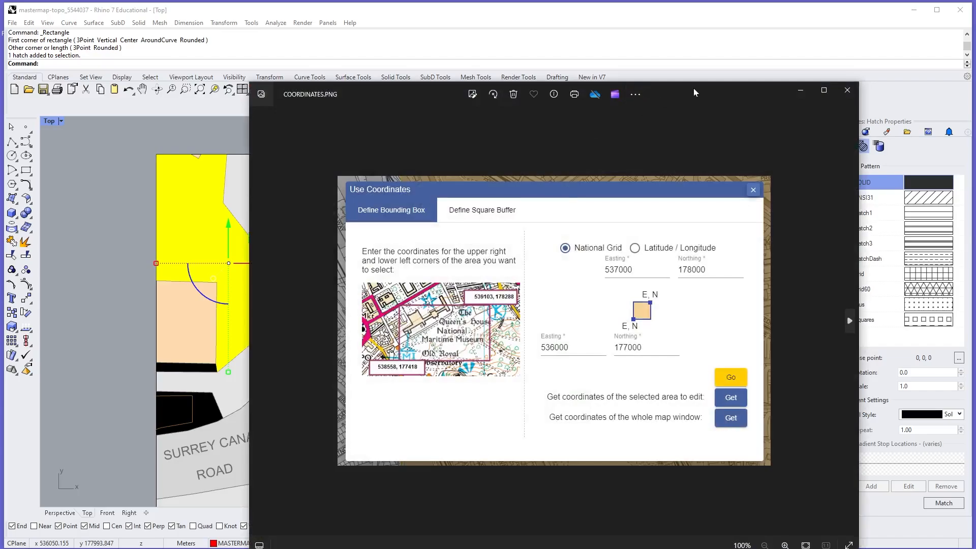
drag(693, 88, 774, 47)
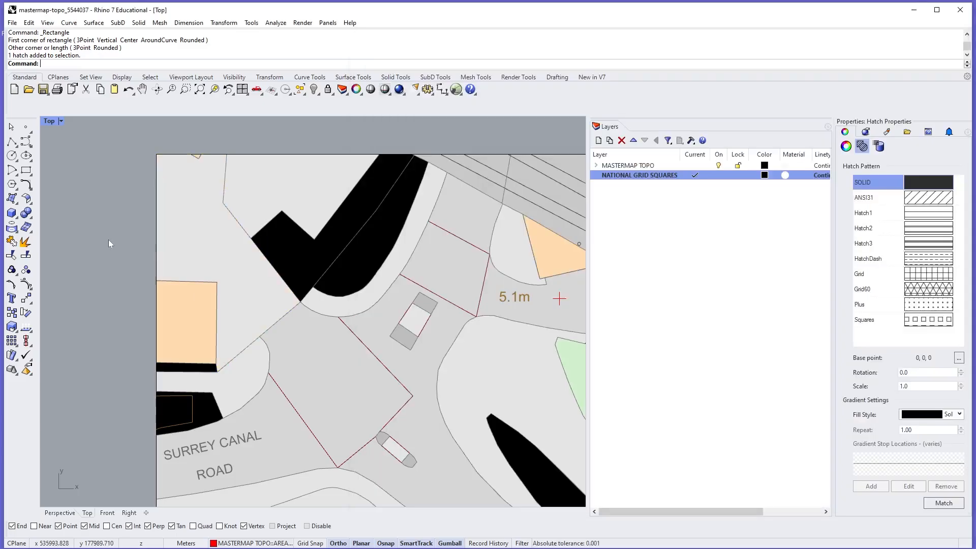
key(Escape)
- Check the upper-right corner of the grid square against the coordinates in COORDINATES.PNG, and close the image windows
right_drag(355, 265, 140, 235)
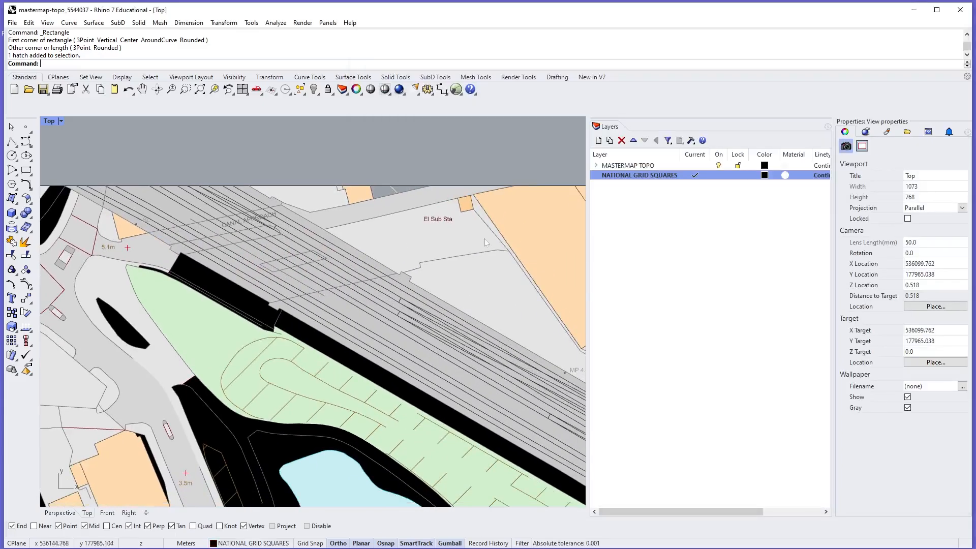
scroll(292, 274, down, 8)
right_drag(352, 253, 129, 242)
scroll(315, 265, down, 8)
right_drag(349, 238, 115, 204)
scroll(440, 262, down, 10)
right_drag(439, 262, 391, 267)
scroll(432, 243, up, 10)
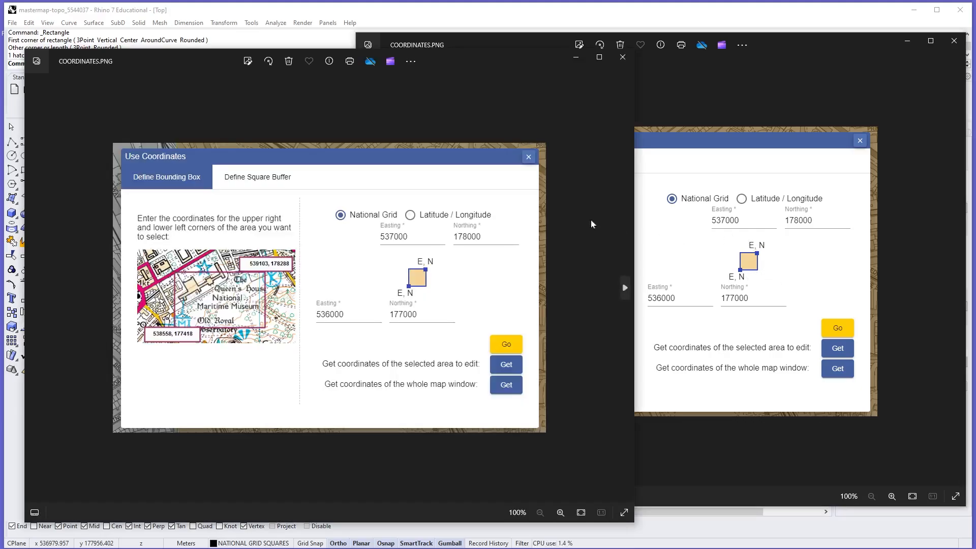
click(623, 60)
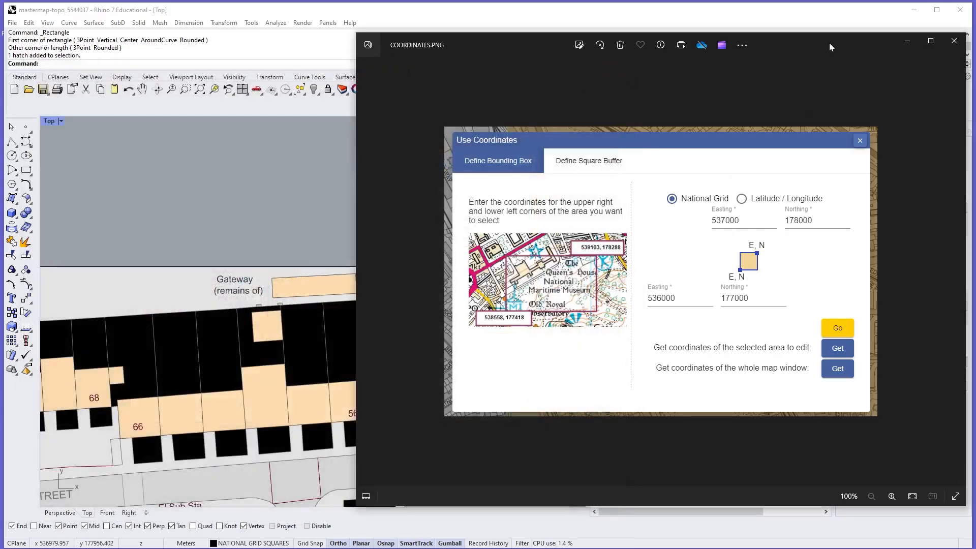
drag(829, 47, 712, 94)
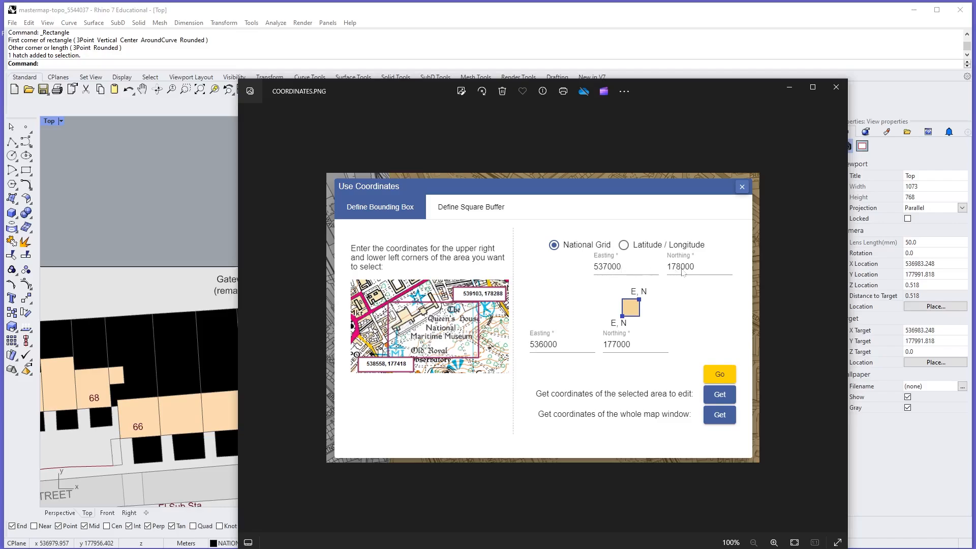
click(836, 87)
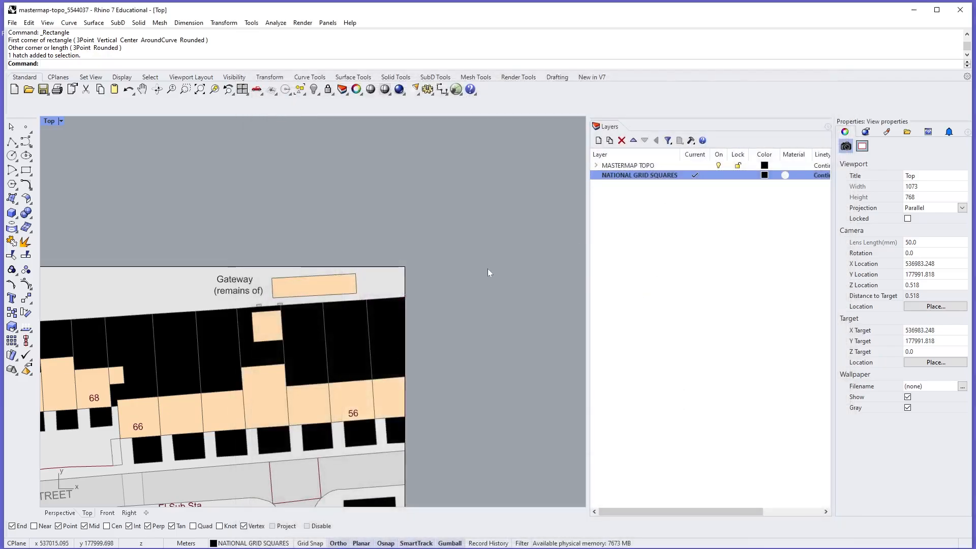
- Hide the MASTERMAP TOPO layer group, leaving only the grid square displayed
scroll(468, 288, down, 20)
right_drag(478, 316, 550, 231)
scroll(507, 255, down, 8)
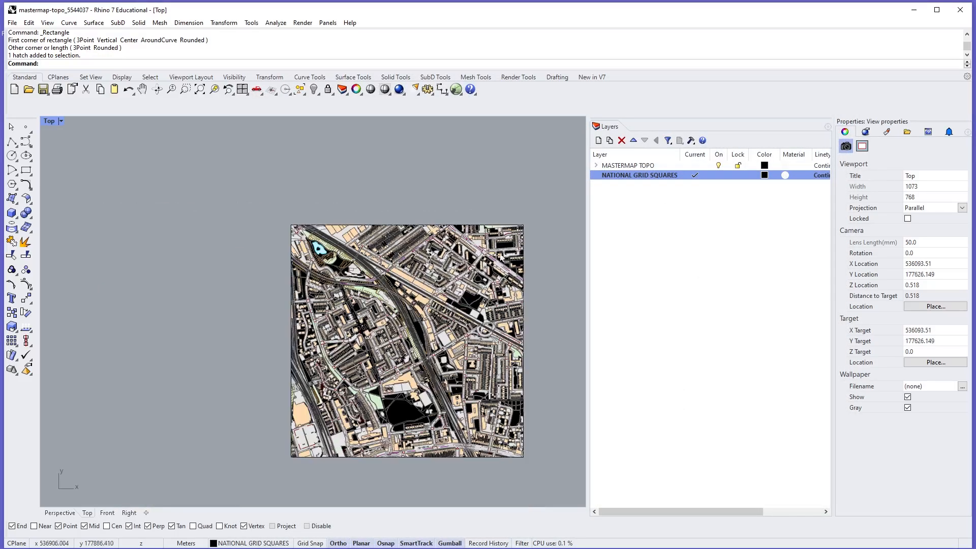
right_drag(513, 269, 508, 248)
click(718, 165)
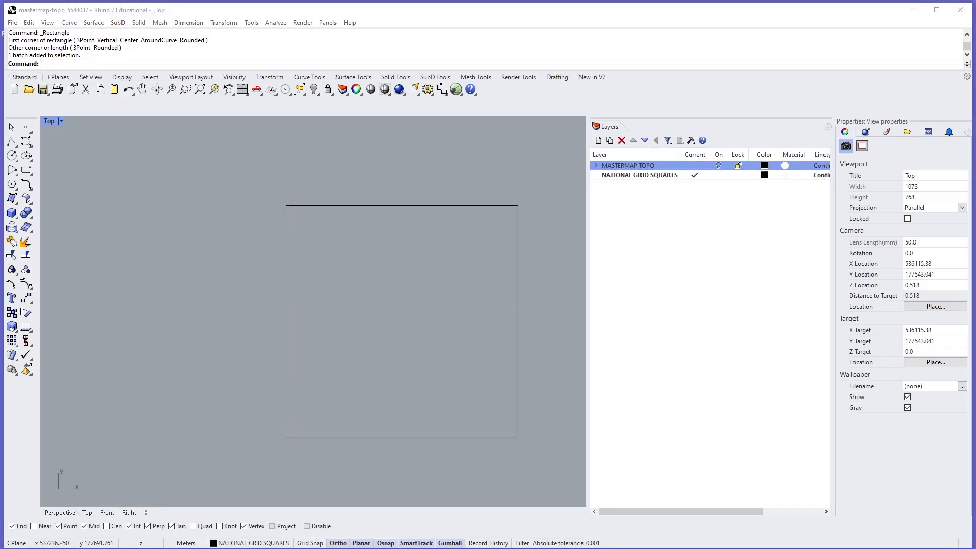
- Insert the aerial image tq3677_rgb_250_10.jpg as a picture from the grid square's lower-left corner to its upper-right corner
drag(975, 157, 845, 116)
click(674, 264)
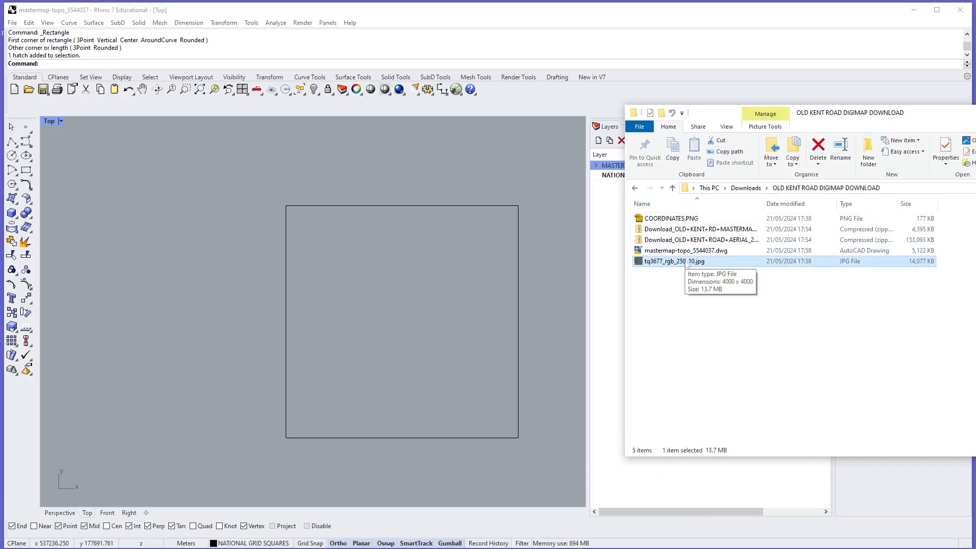
drag(686, 264, 416, 348)
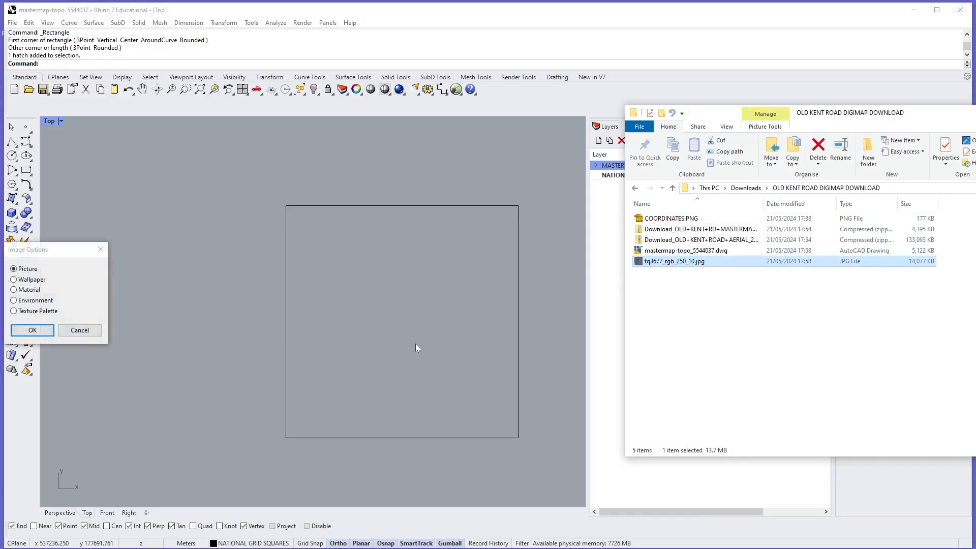
click(33, 331)
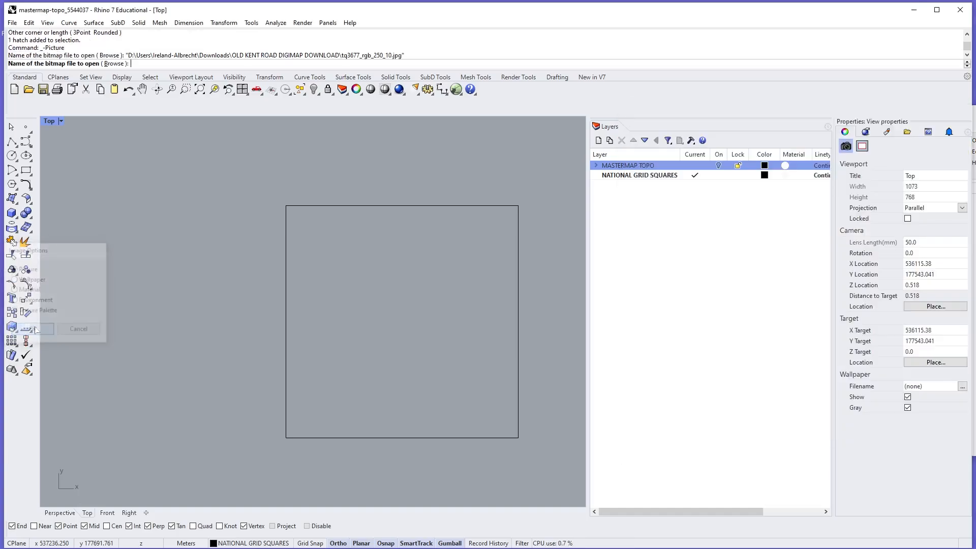
click(287, 437)
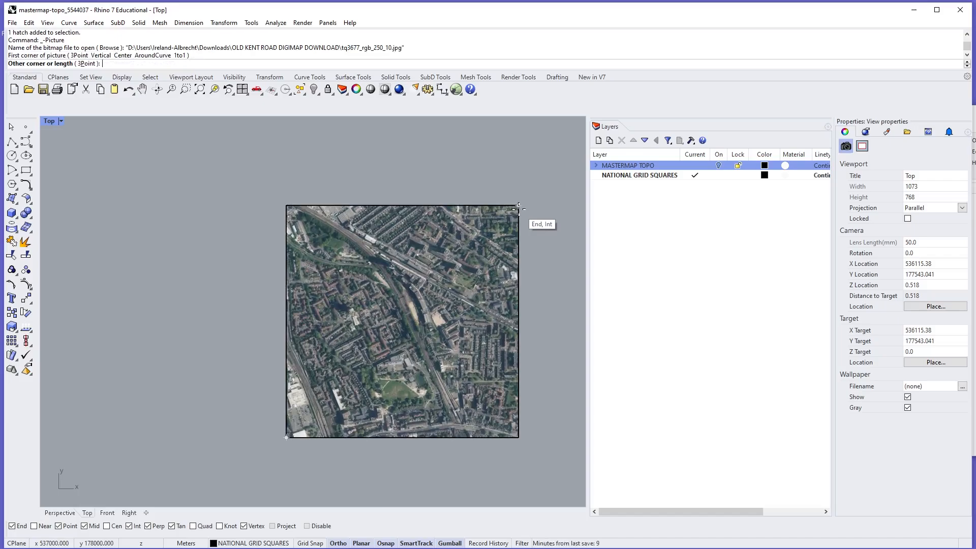
click(518, 208)
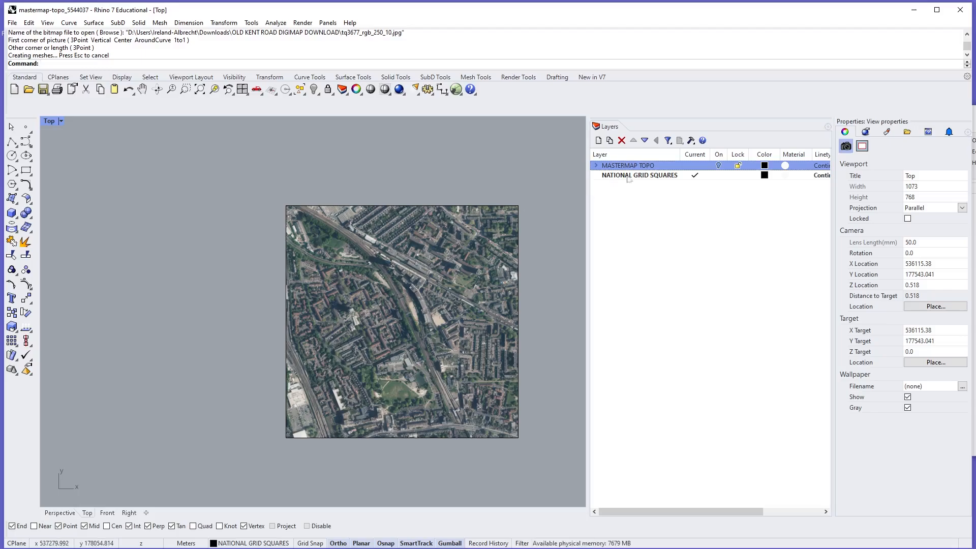
- Expand the MASTERMAP TOPO group and turn it back on with its AREAS - HATCHES sublayer off
click(718, 166)
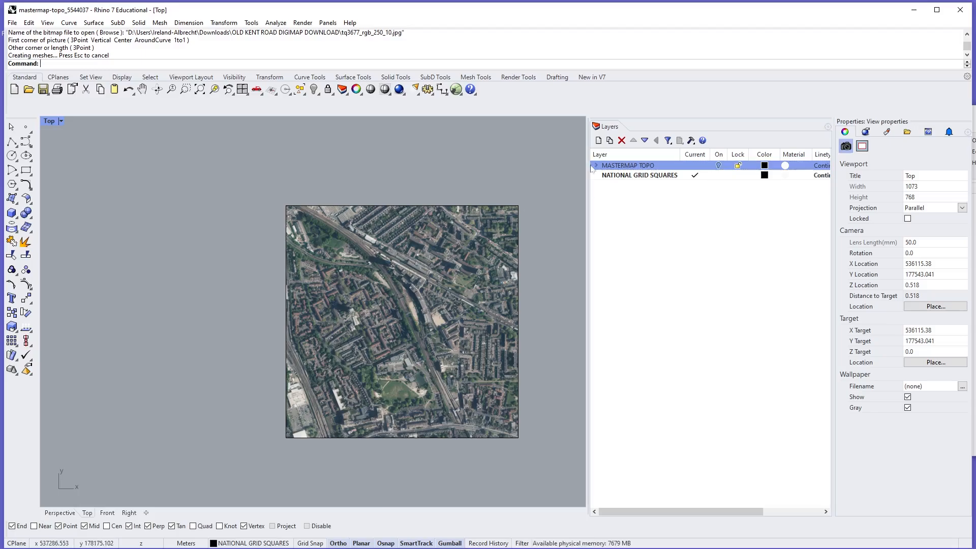
click(596, 165)
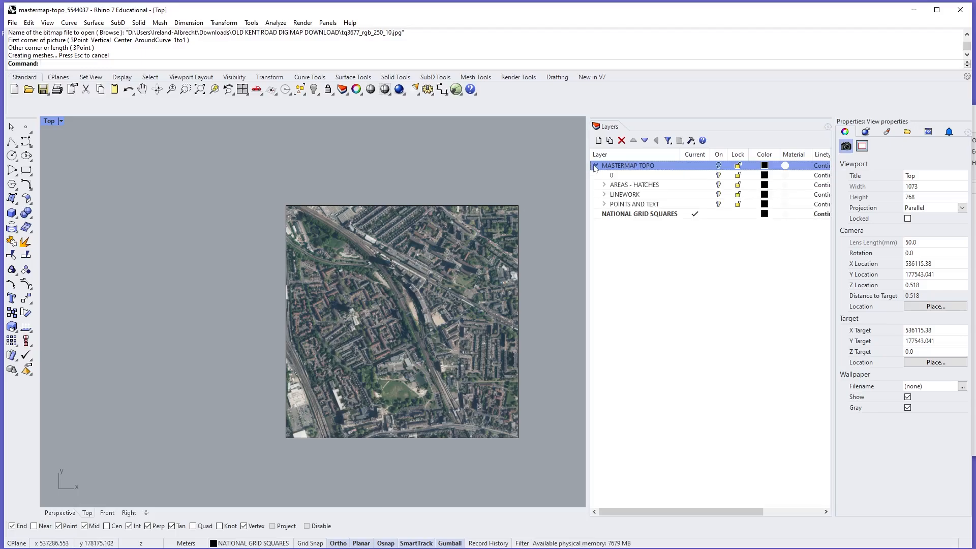
click(723, 185)
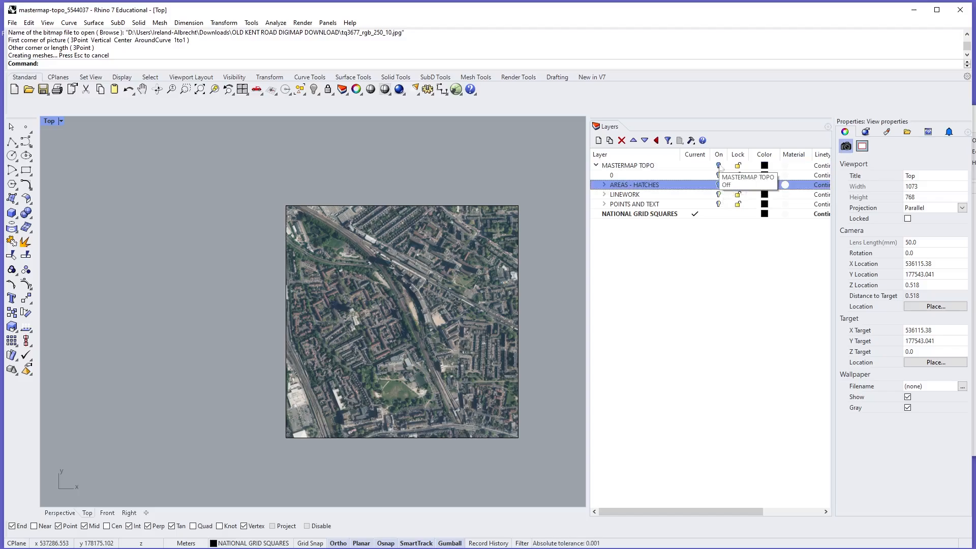
click(718, 166)
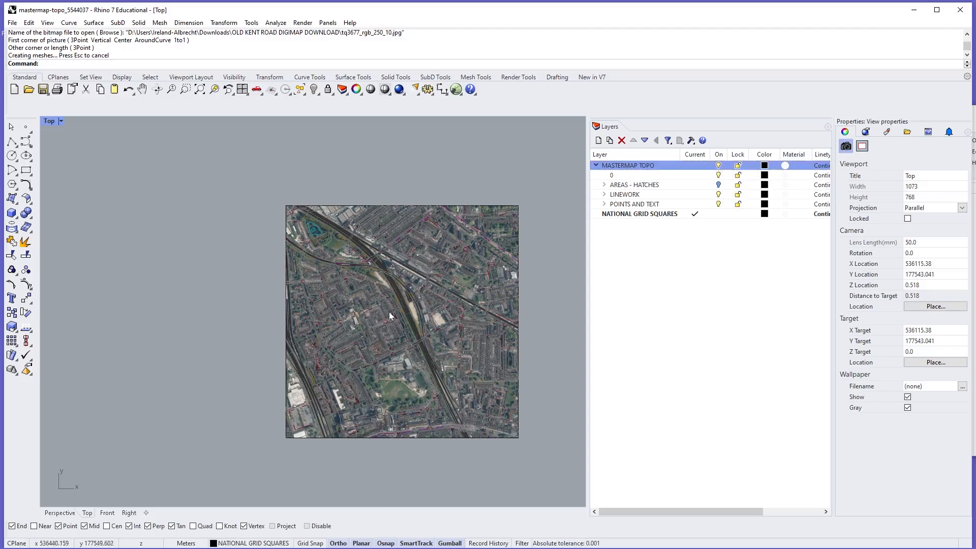
- Examine how the MasterMap linework and text align with the buildings and streets in the aerial image
scroll(390, 316, up, 15)
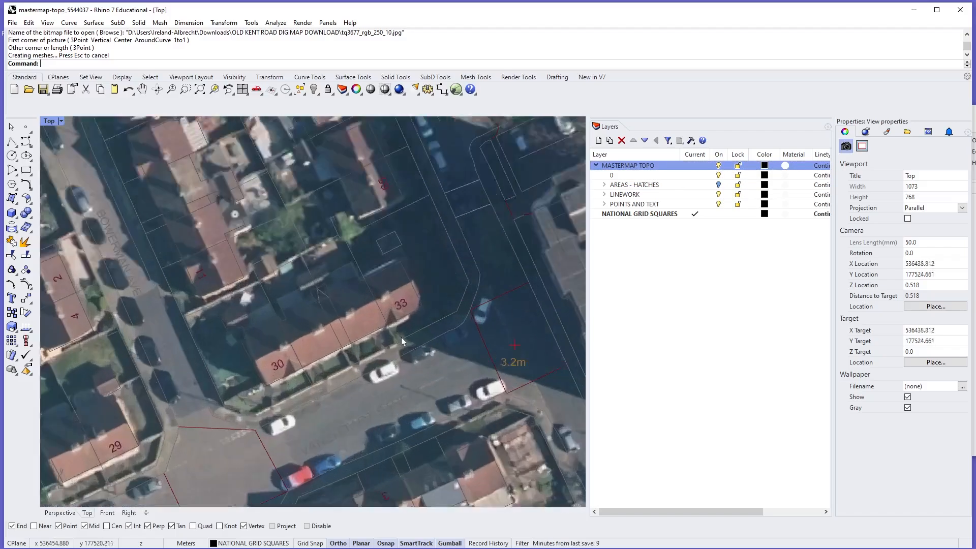
scroll(401, 341, up, 5)
scroll(402, 341, down, 6)
scroll(364, 328, up, 3)
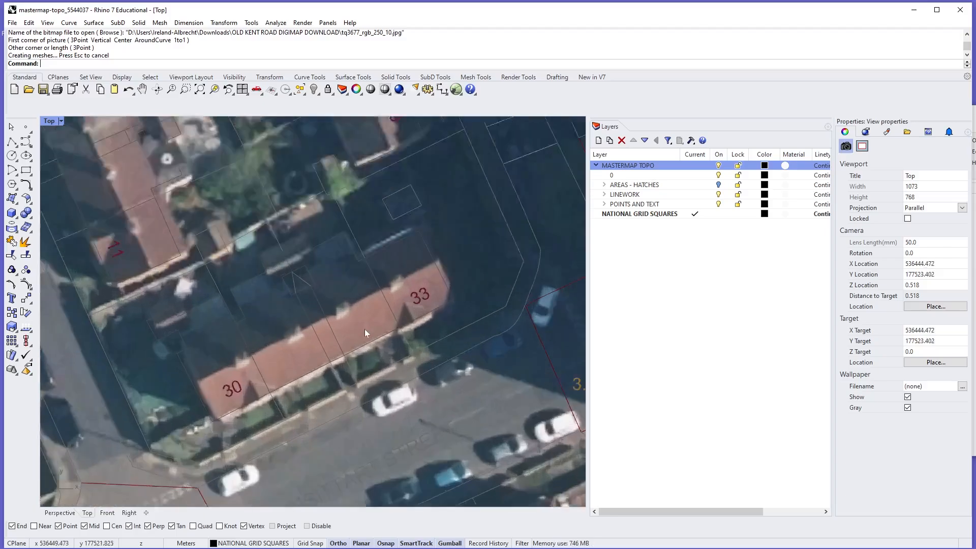
scroll(366, 328, down, 10)
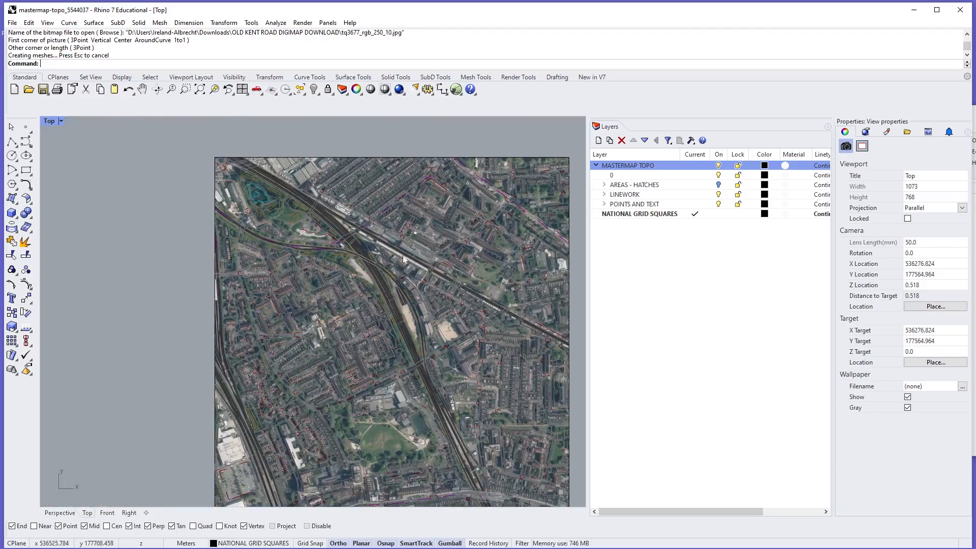
scroll(403, 259, up, 12)
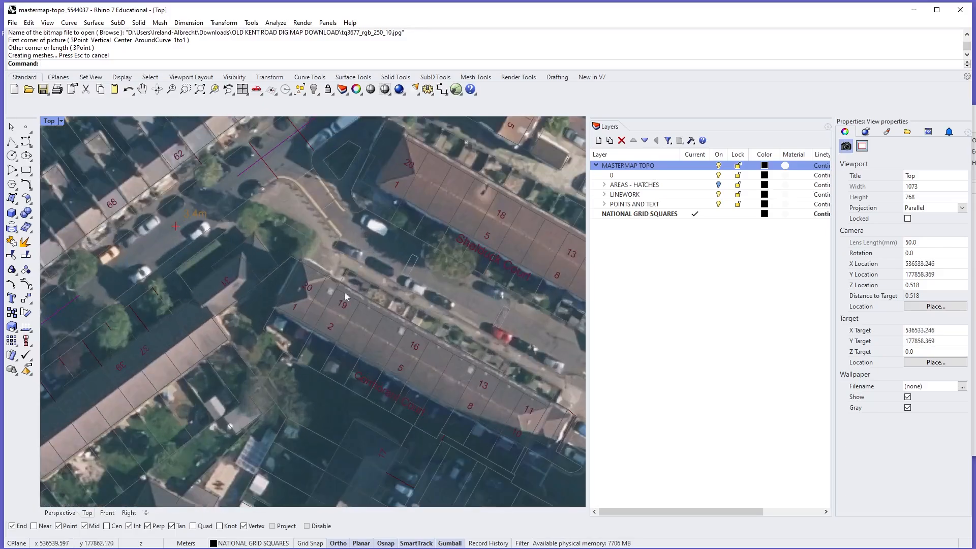
scroll(334, 297, down, 12)
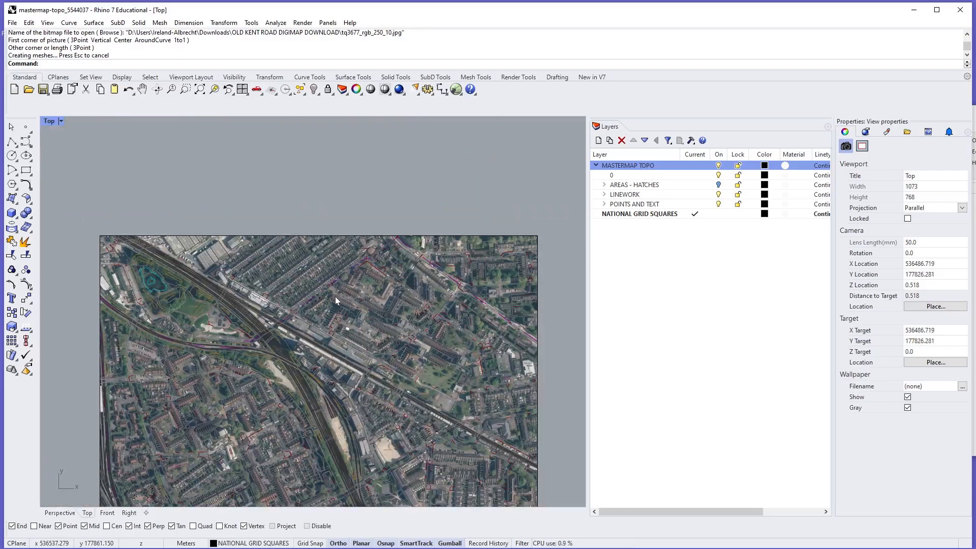
scroll(334, 297, down, 5)
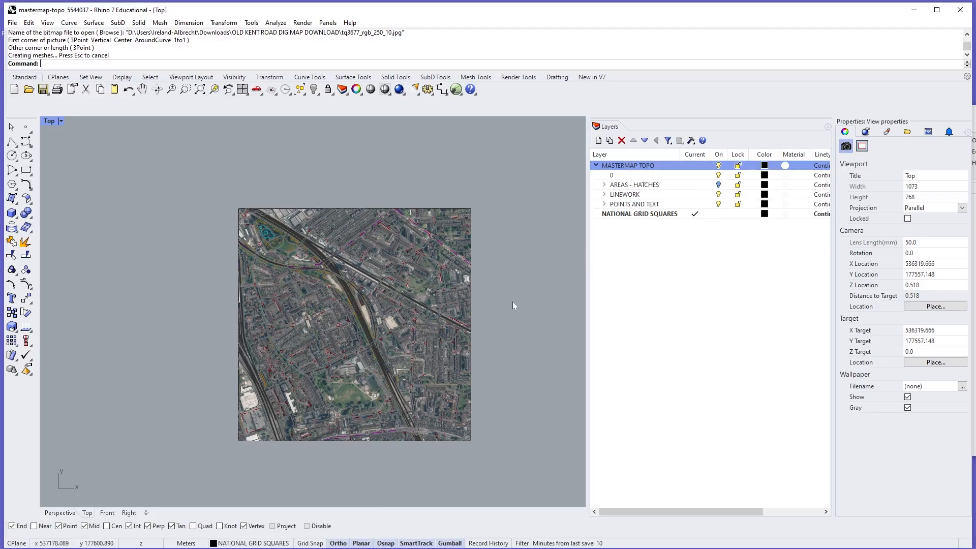
- Toggle the visibility of the AREAS - HATCHES layer
click(718, 185)
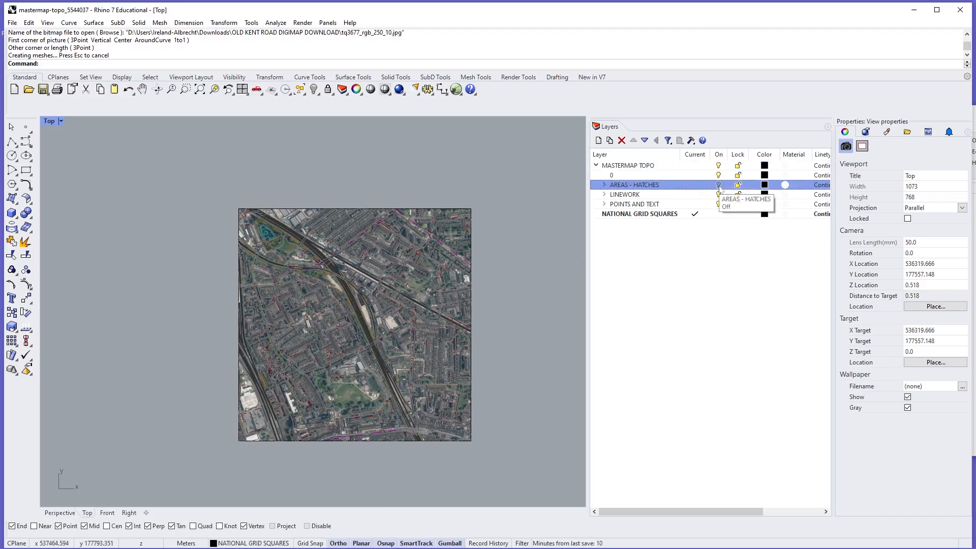